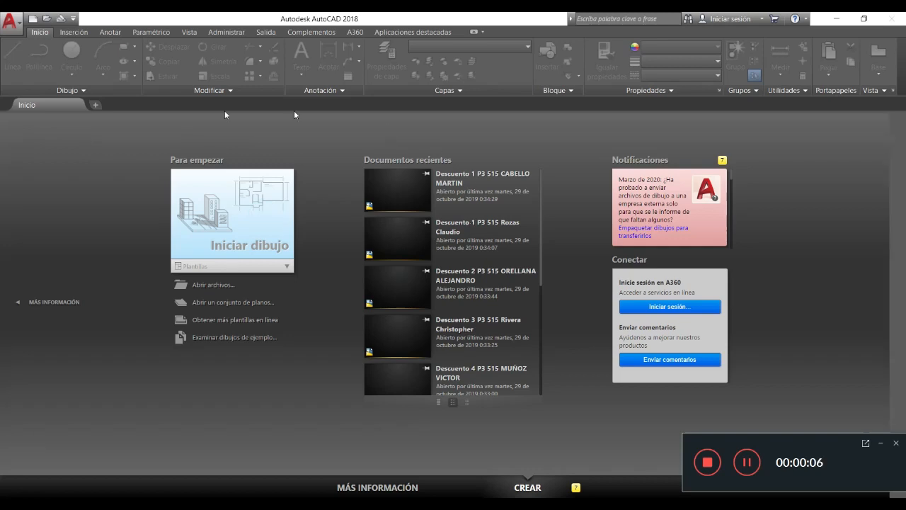
# Step: Start a new blank drawing
pyautogui.click(213, 223)
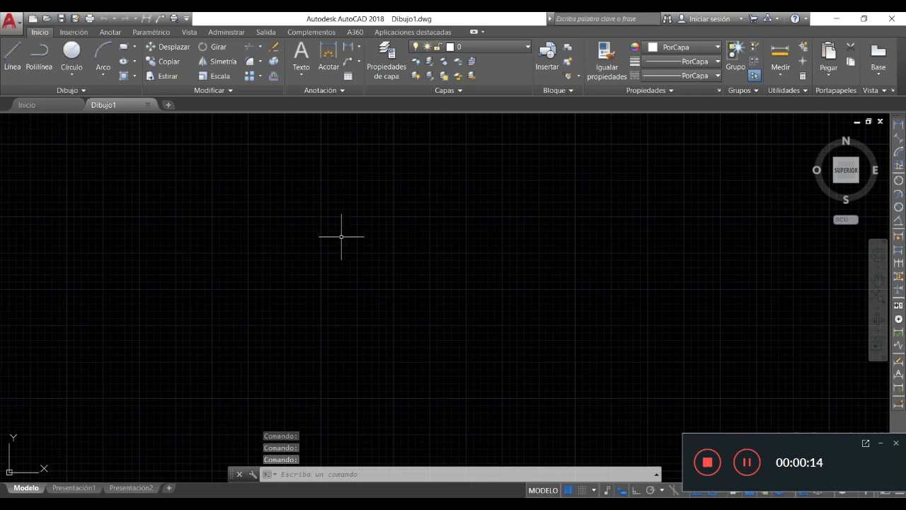
pyautogui.click(746, 462)
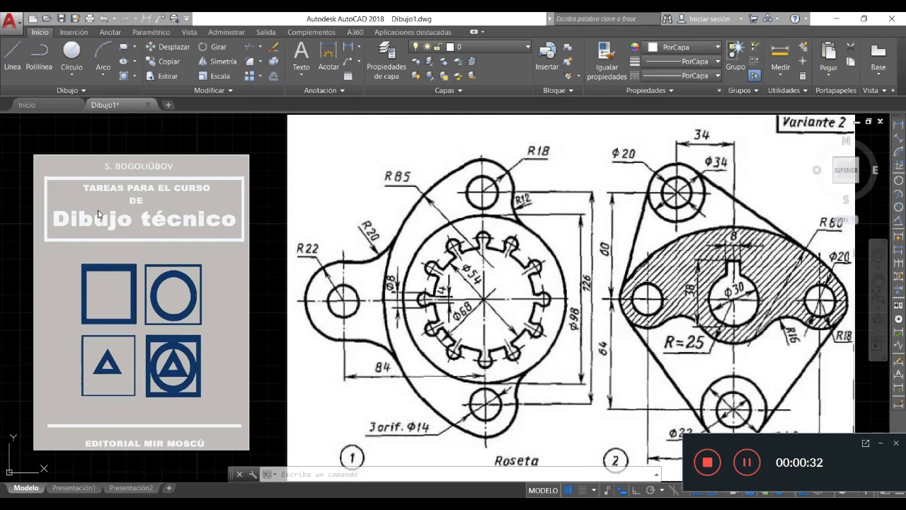
# Step: Examine the Roseta figure and its dimensions in the Variante 2 reference image
pyautogui.scroll(-2, 297, 280)
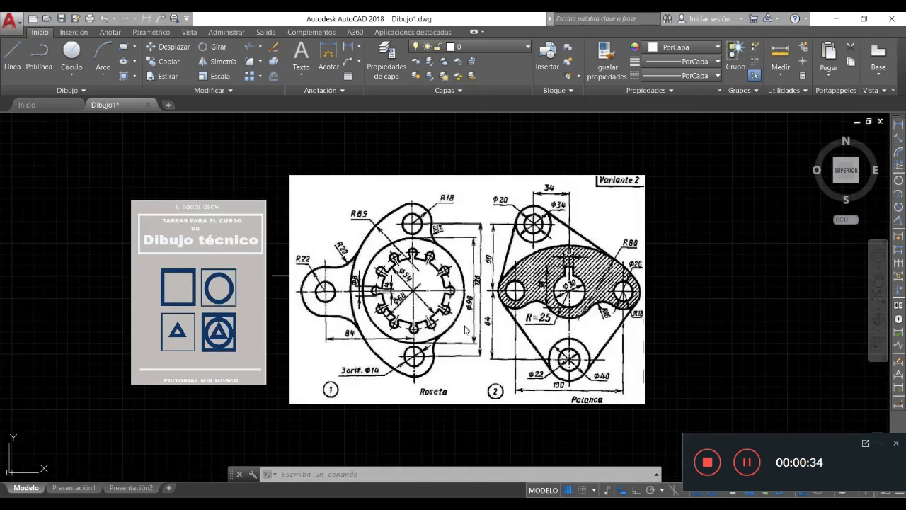
pyautogui.scroll(2, 444, 319)
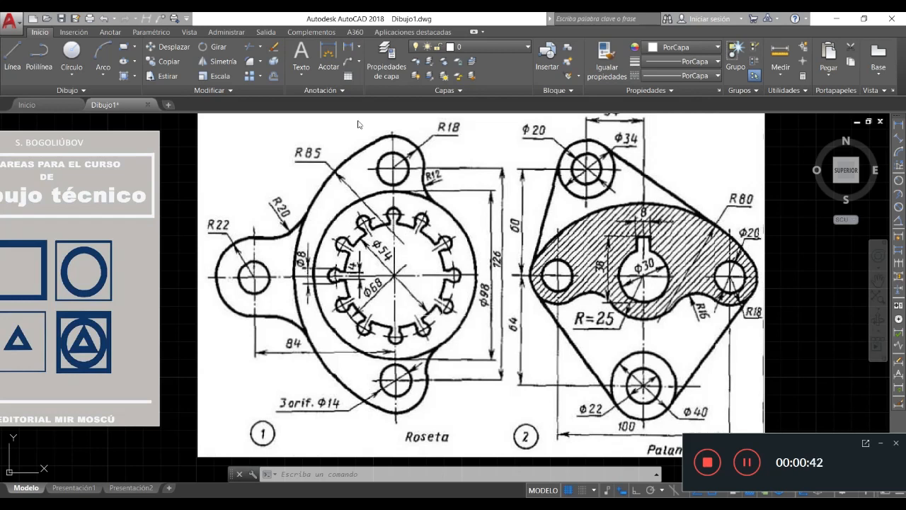
pyautogui.scroll(-2, 383, 234)
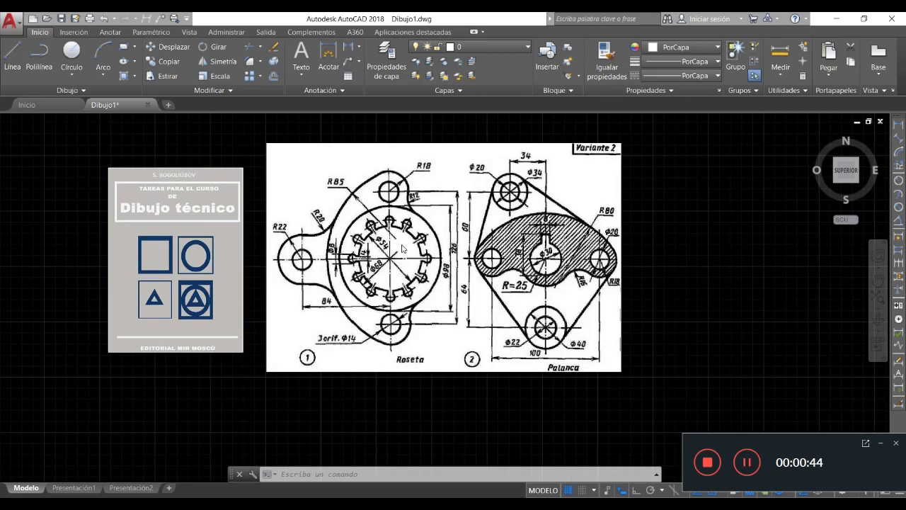
pyautogui.scroll(2, 403, 247)
pyautogui.scroll(-2, 393, 265)
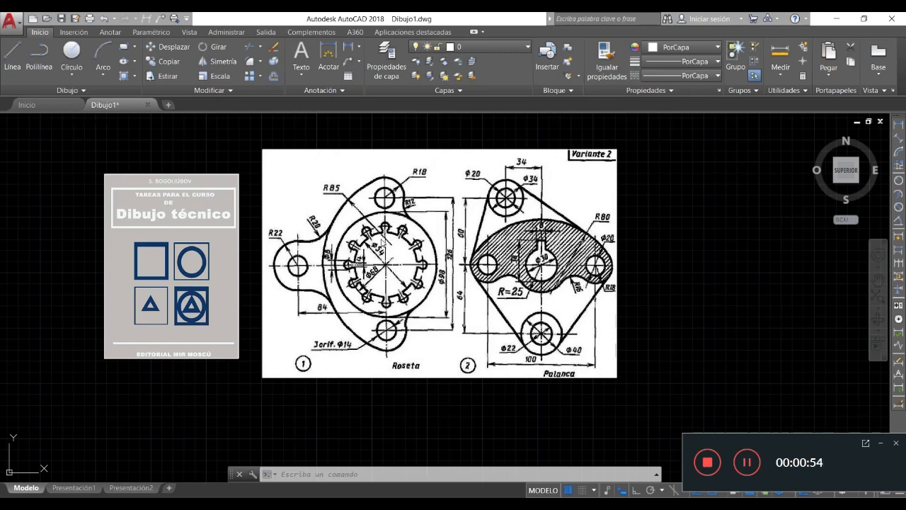
pyautogui.scroll(2, 382, 240)
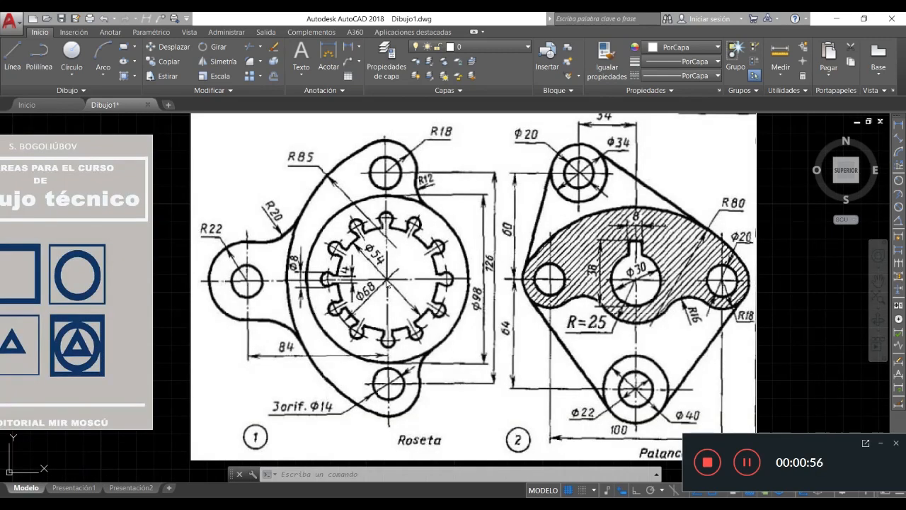
pyautogui.scroll(-2, 391, 283)
pyautogui.scroll(2, 384, 286)
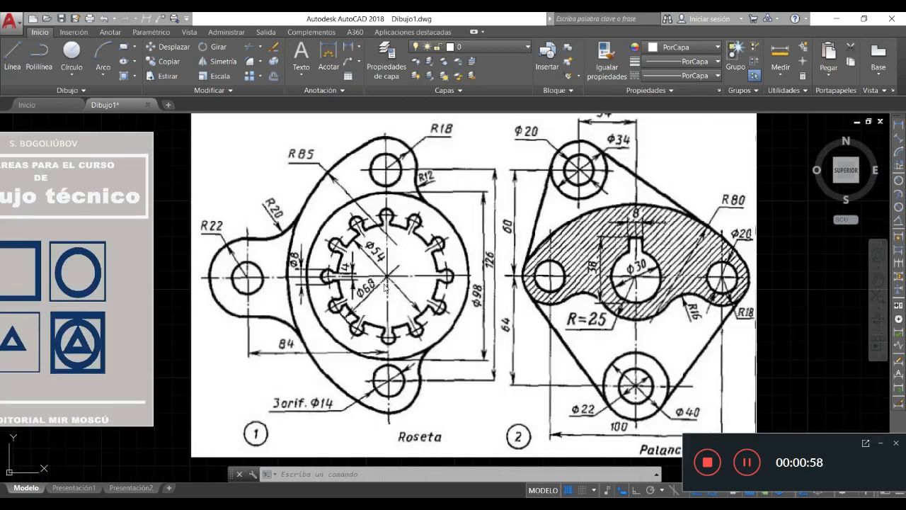
pyautogui.scroll(-2, 385, 286)
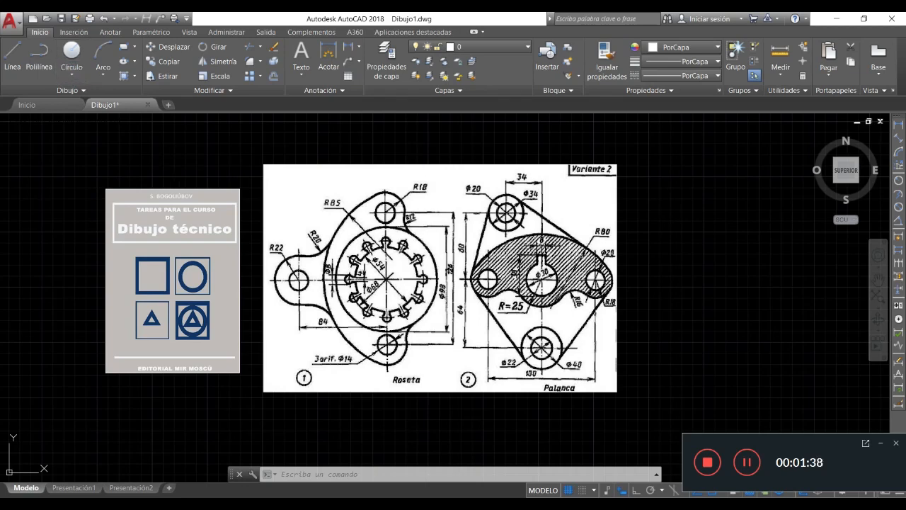
pyautogui.scroll(4, 441, 287)
pyautogui.scroll(-2, 441, 286)
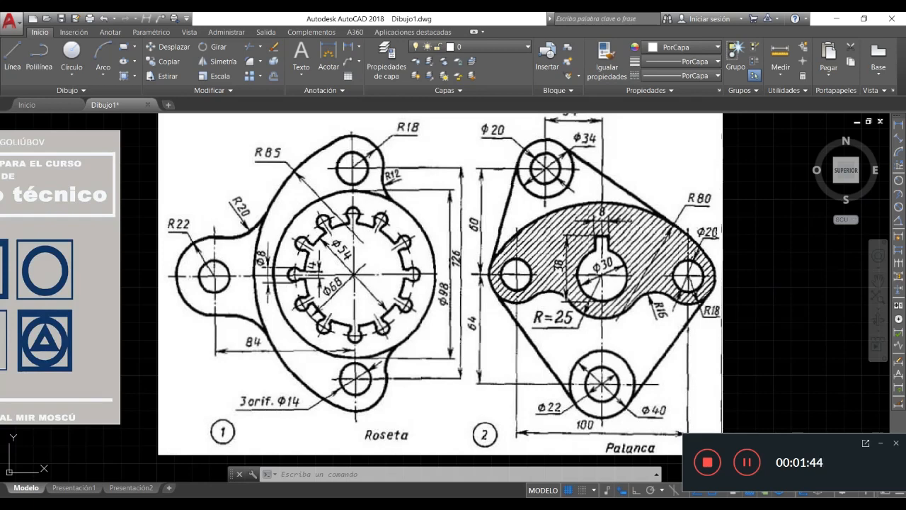
# Step: Draw a circle of diameter 98 in the empty area beside the reference image for the Roseta
pyautogui.click(72, 71)
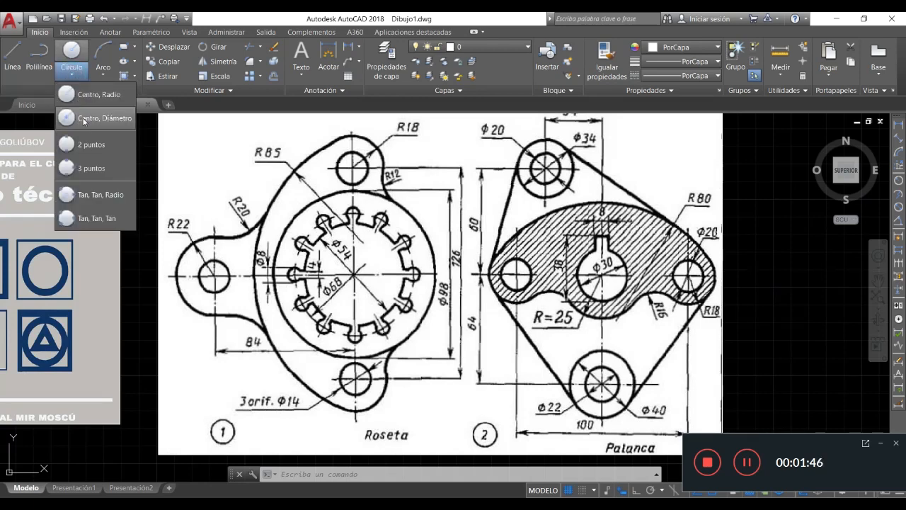
pyautogui.click(83, 119)
pyautogui.scroll(-4, 35, 163)
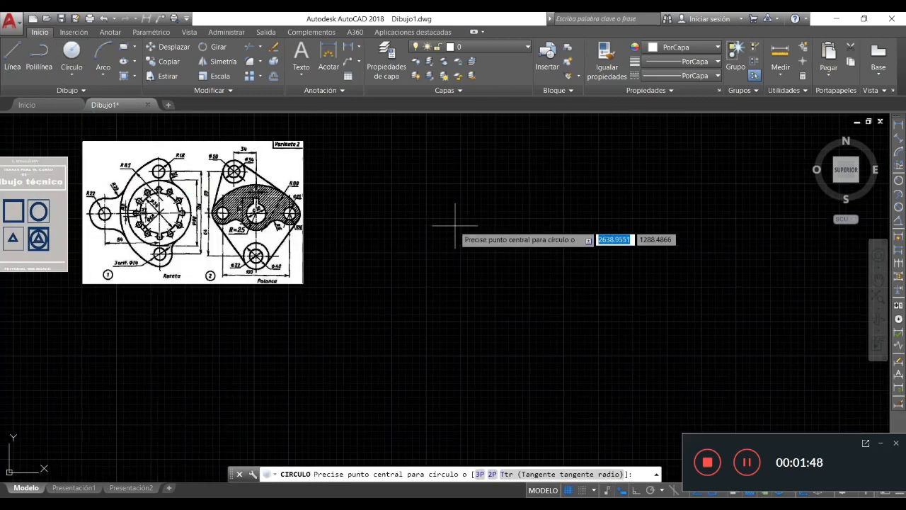
pyautogui.click(456, 215)
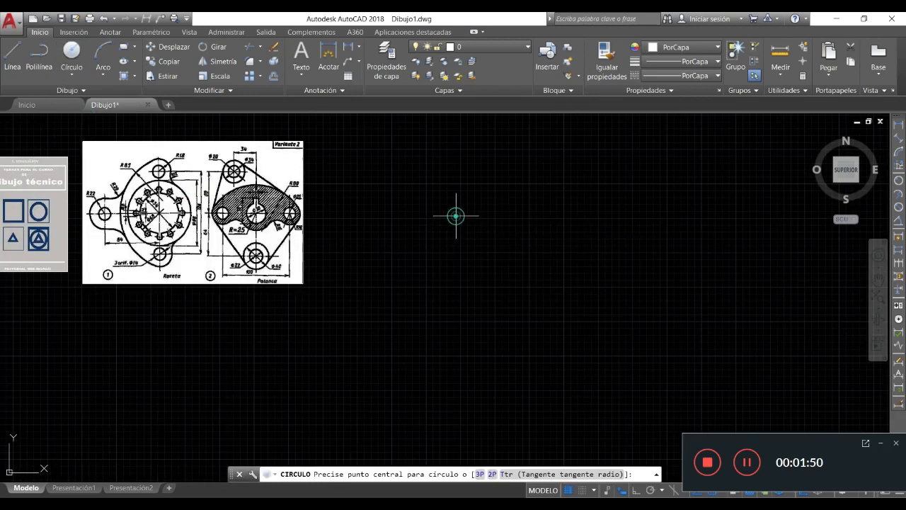
pyautogui.write('98')
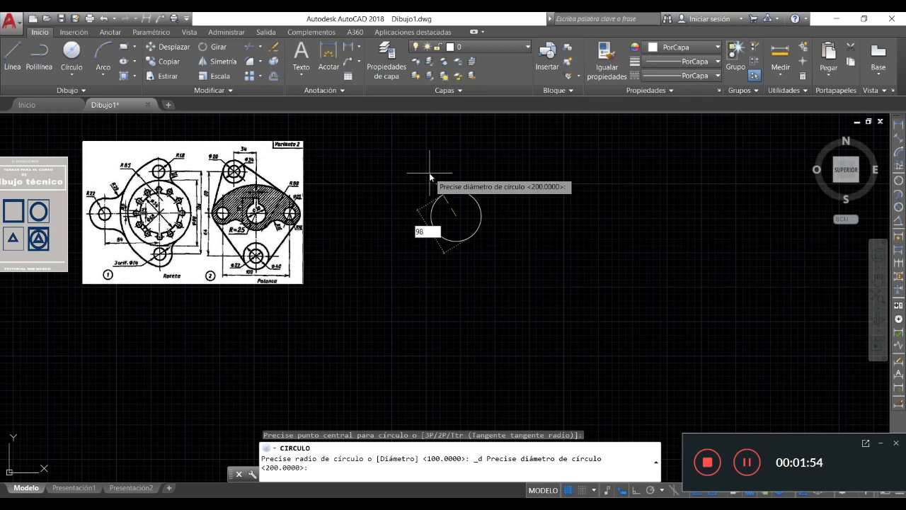
pyautogui.press('Return')
# Step: Add a concentric circle of diameter 68 at the center of the 98-diameter circle
pyautogui.scroll(2, 168, 192)
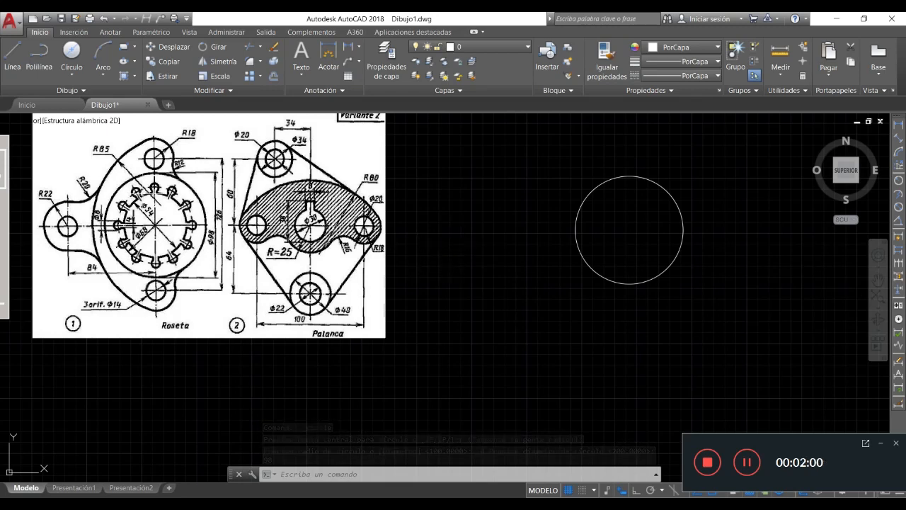
pyautogui.scroll(2, 194, 233)
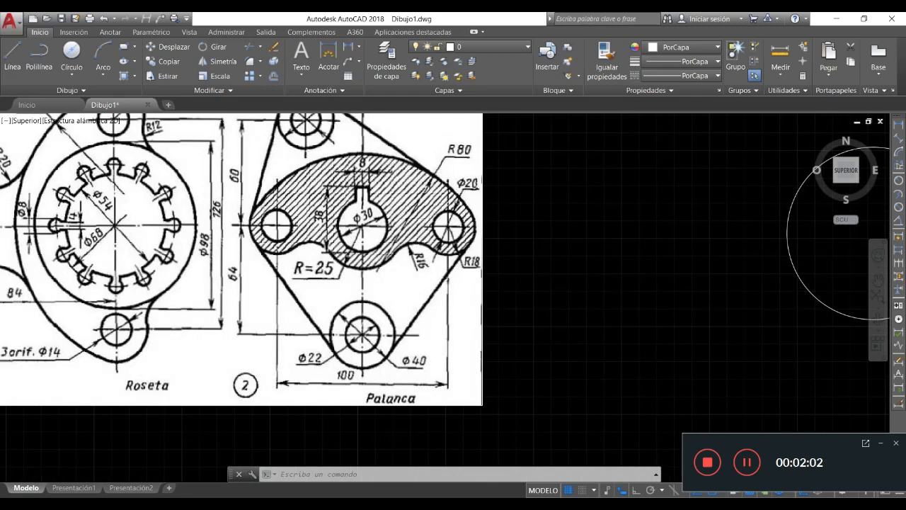
pyautogui.scroll(-2, 194, 233)
pyautogui.scroll(2, 194, 234)
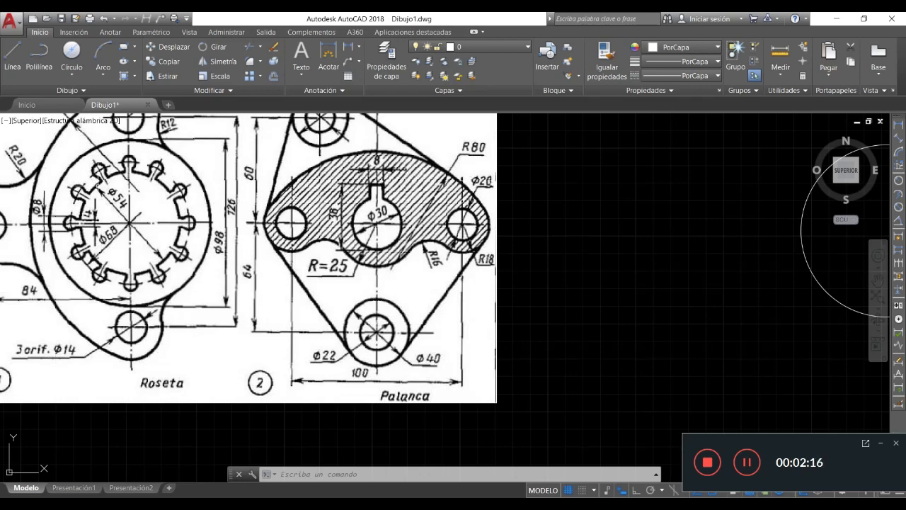
pyautogui.scroll(-2, 237, 225)
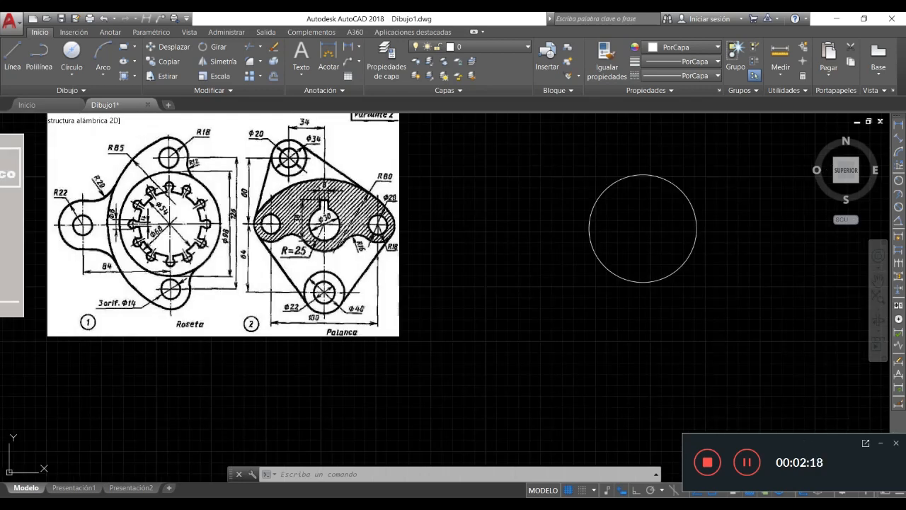
pyautogui.click(68, 75)
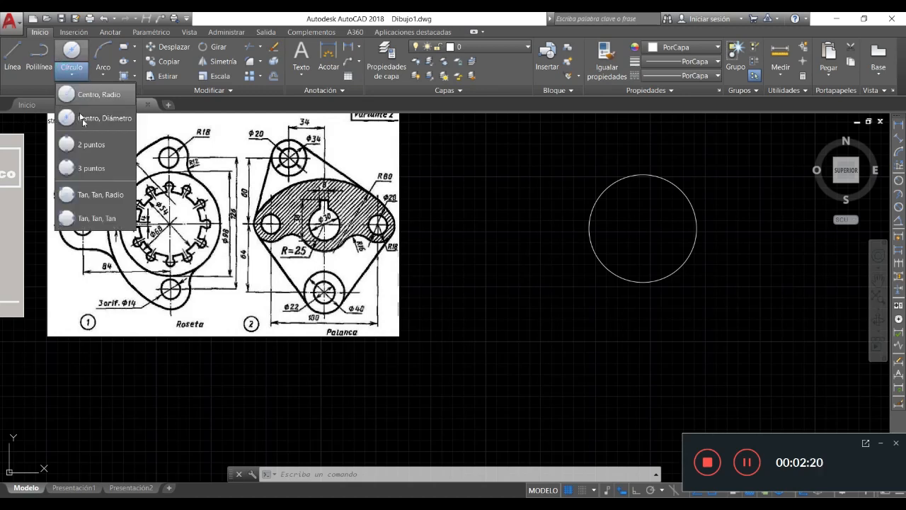
pyautogui.click(69, 117)
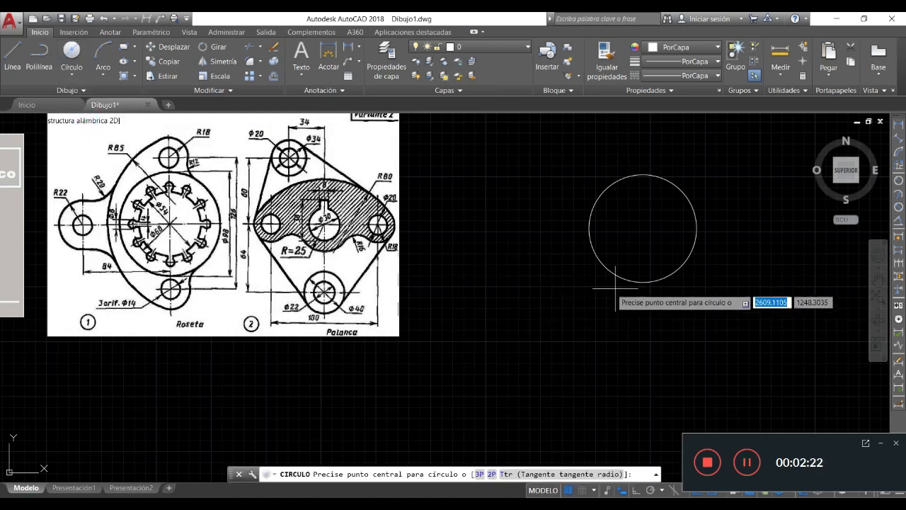
pyautogui.click(642, 230)
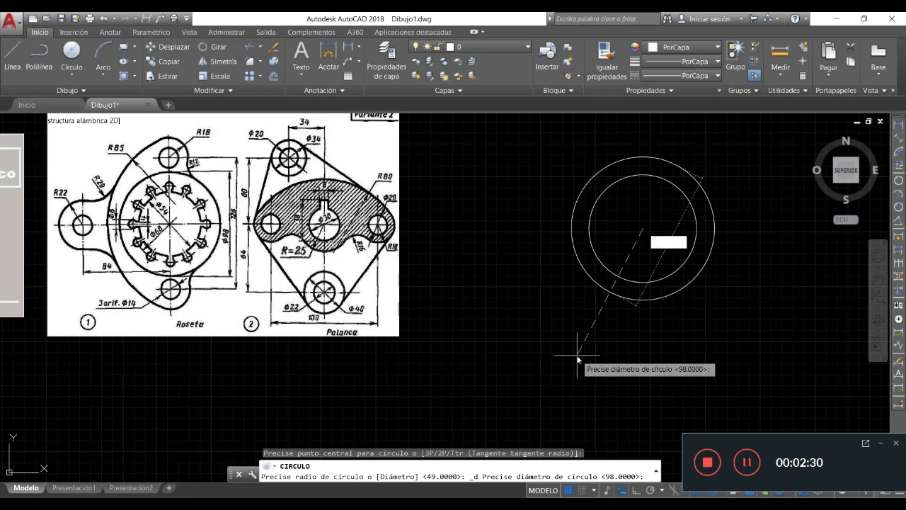
pyautogui.write('68')
pyautogui.press('Return')
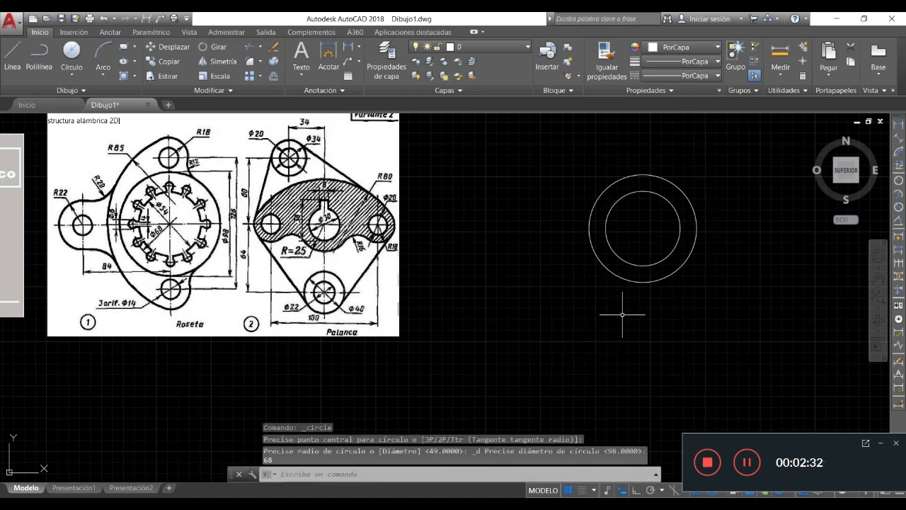
# Step: Add a third concentric circle of diameter 54 at the same center
pyautogui.click(73, 56)
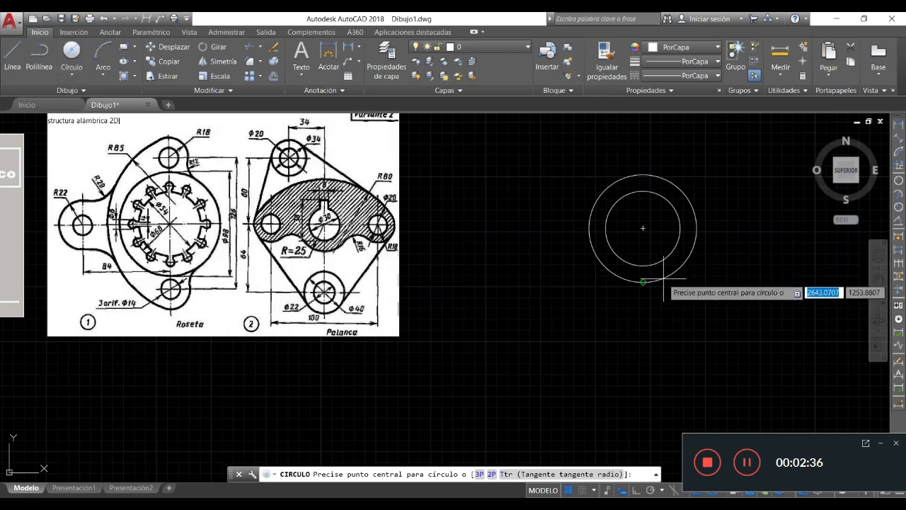
pyautogui.click(642, 228)
pyautogui.write('d')
pyautogui.press('Return')
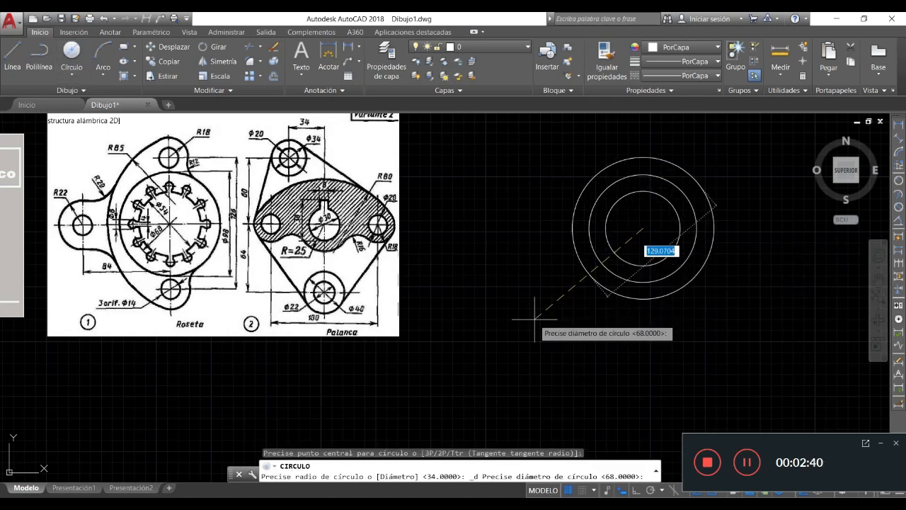
pyautogui.write('54')
pyautogui.press('Return')
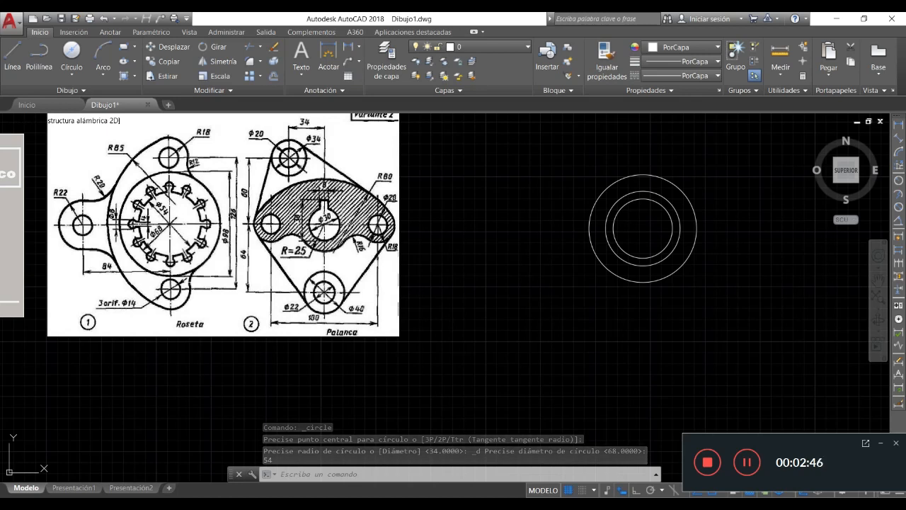
# Step: Review the three concentric circles and examine the round notches around the Roseta's inner opening in the reference image
pyautogui.click(612, 183)
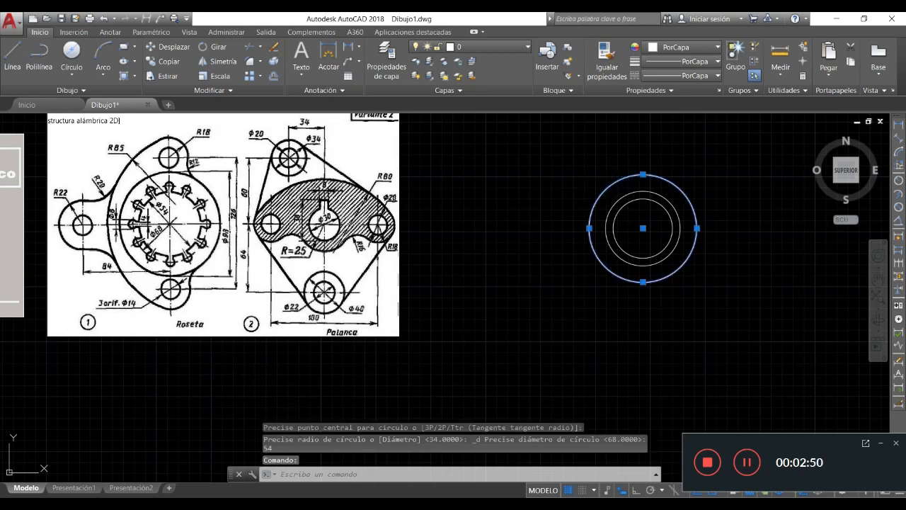
pyautogui.click(659, 194)
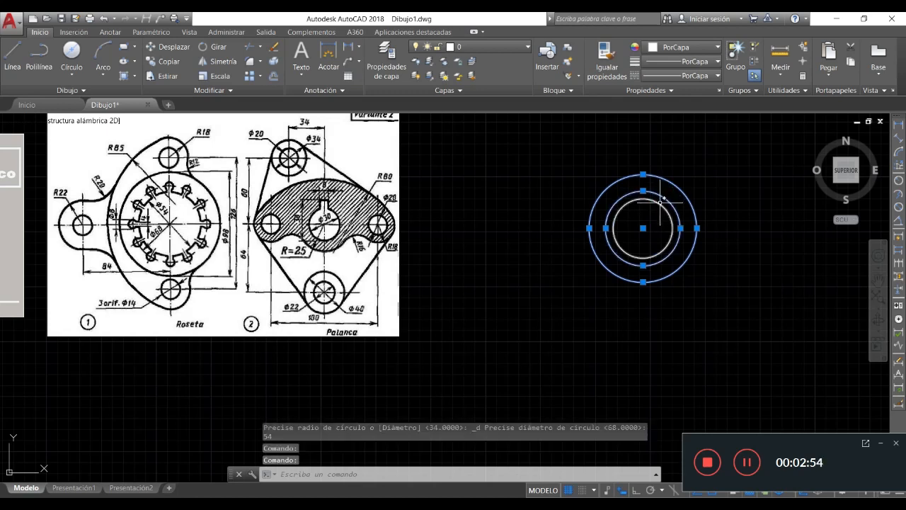
pyautogui.click(659, 202)
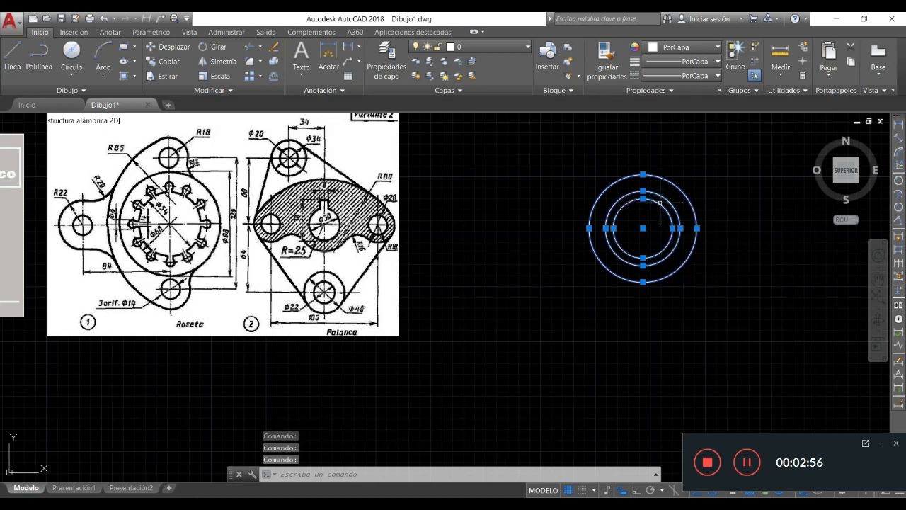
pyautogui.press('Escape')
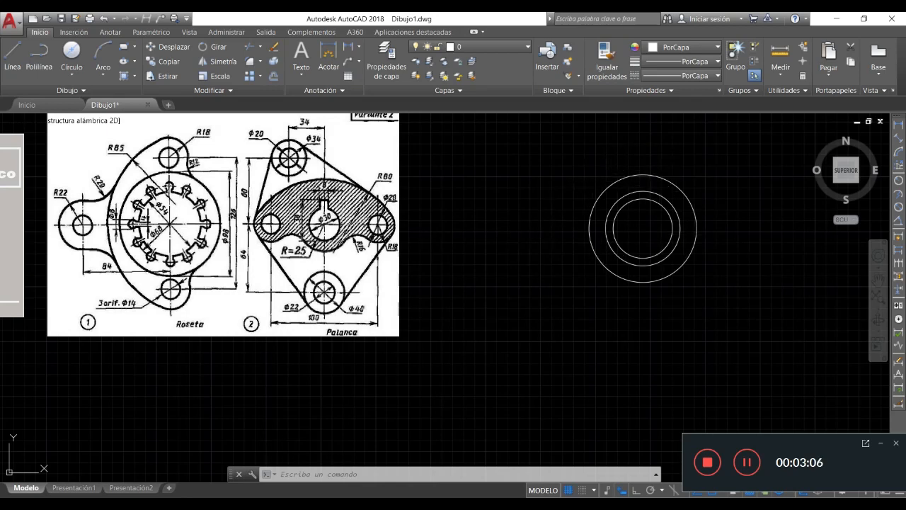
pyautogui.scroll(5, 168, 189)
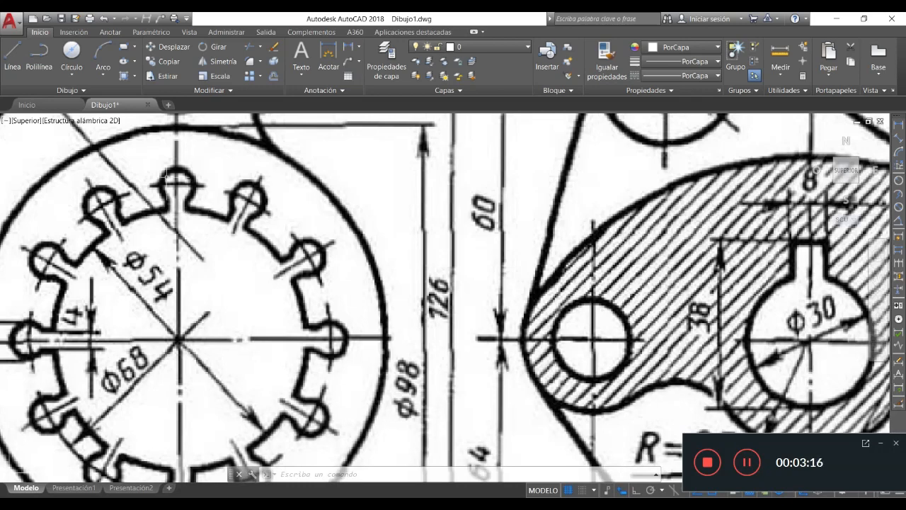
pyautogui.scroll(-5, 176, 185)
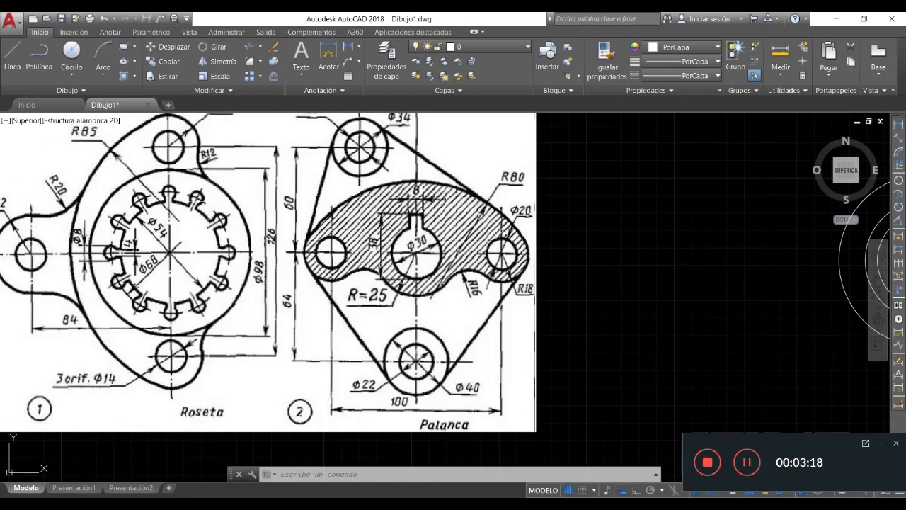
pyautogui.scroll(-2, 203, 199)
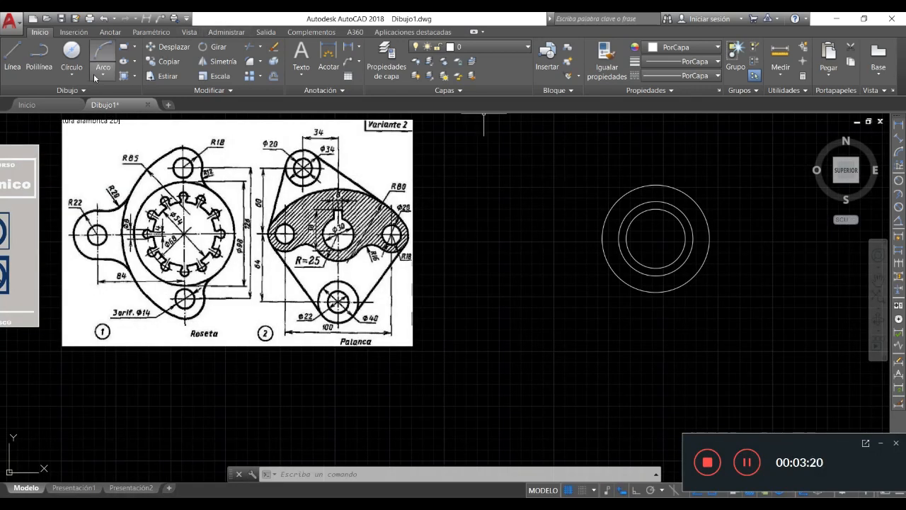
pyautogui.scroll(4, 131, 233)
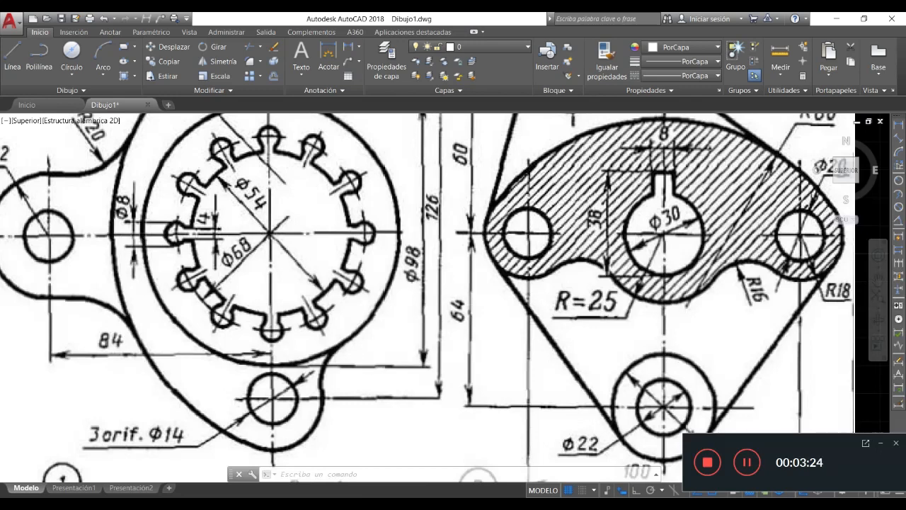
pyautogui.scroll(-3, 134, 223)
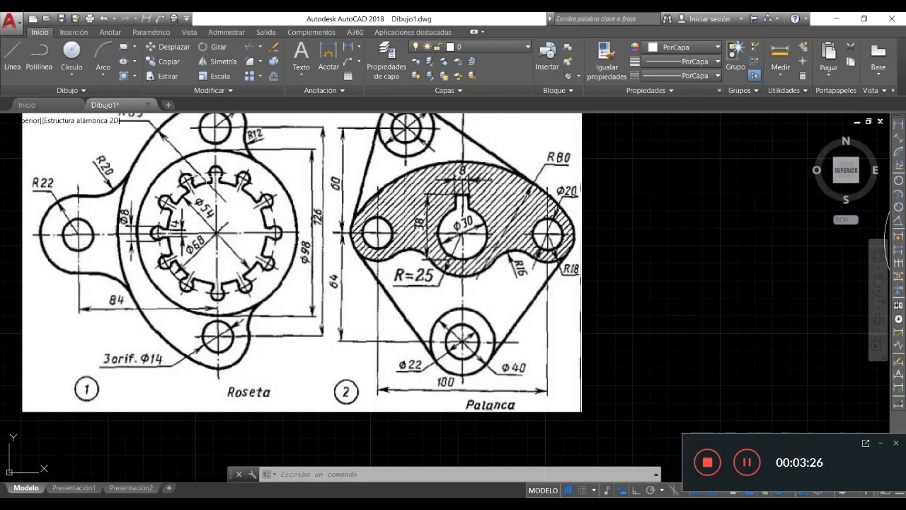
pyautogui.scroll(-3, 213, 172)
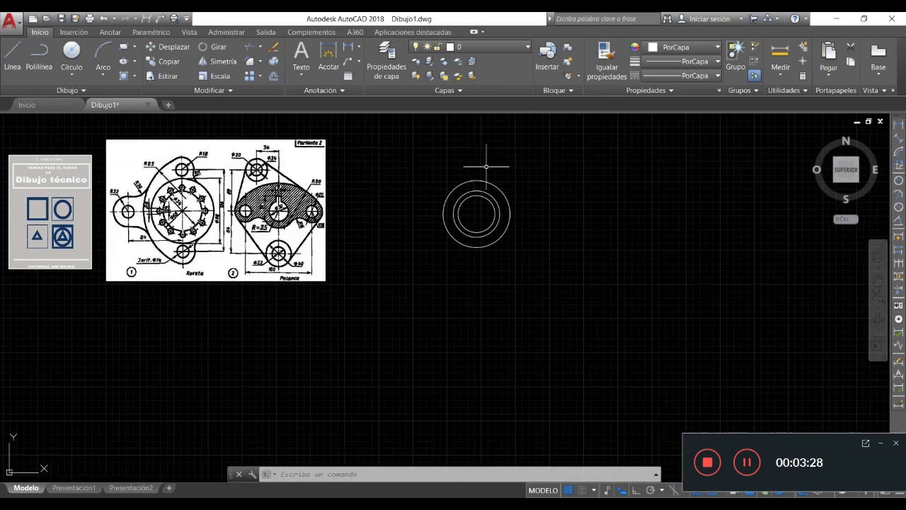
# Step: Draw a circle of diameter 8 centered on the top quadrant of the 68-diameter circle
pyautogui.scroll(2, 480, 166)
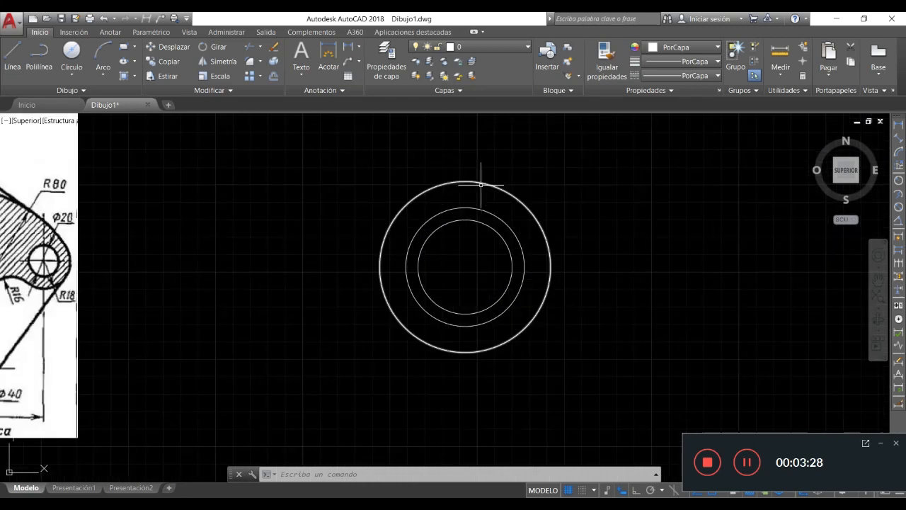
pyautogui.click(71, 50)
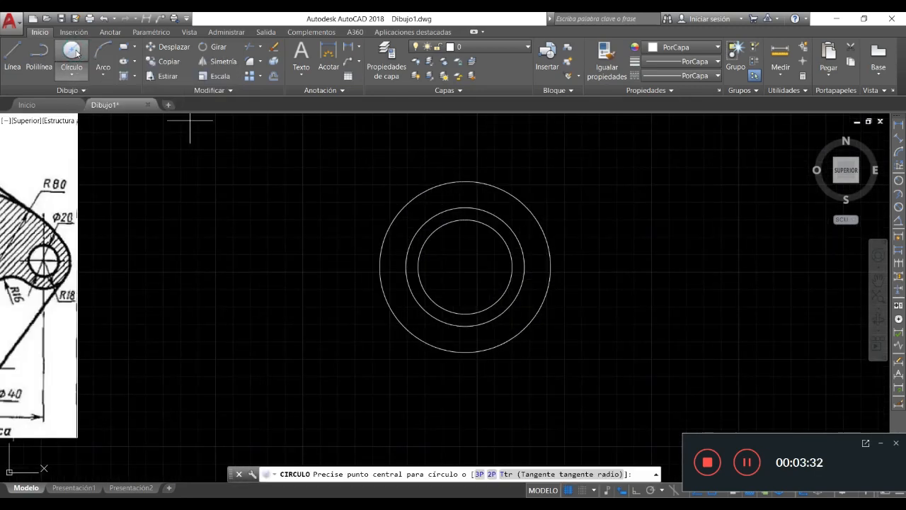
pyautogui.click(72, 73)
pyautogui.click(102, 119)
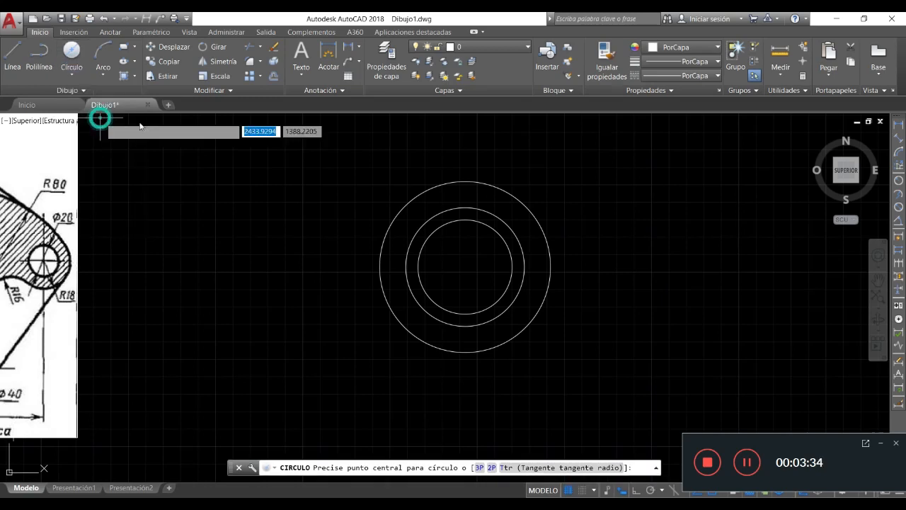
pyautogui.click(465, 207)
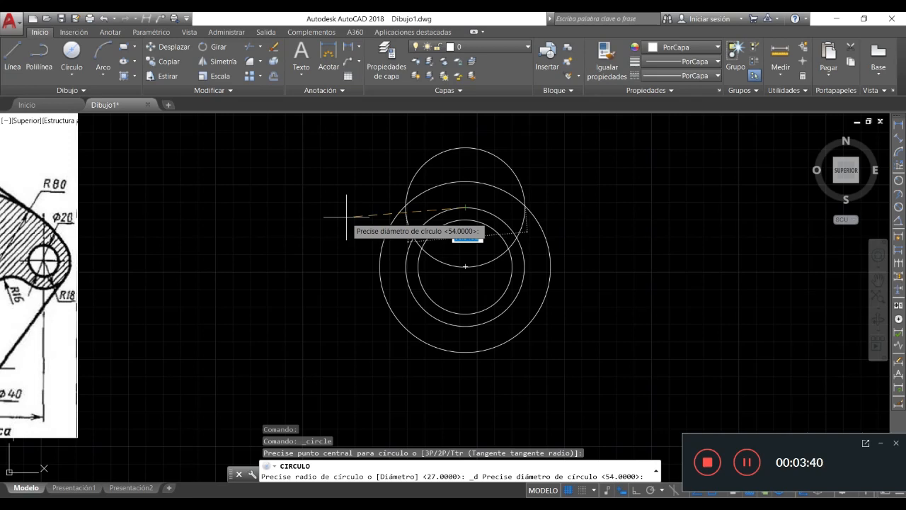
pyautogui.write('8')
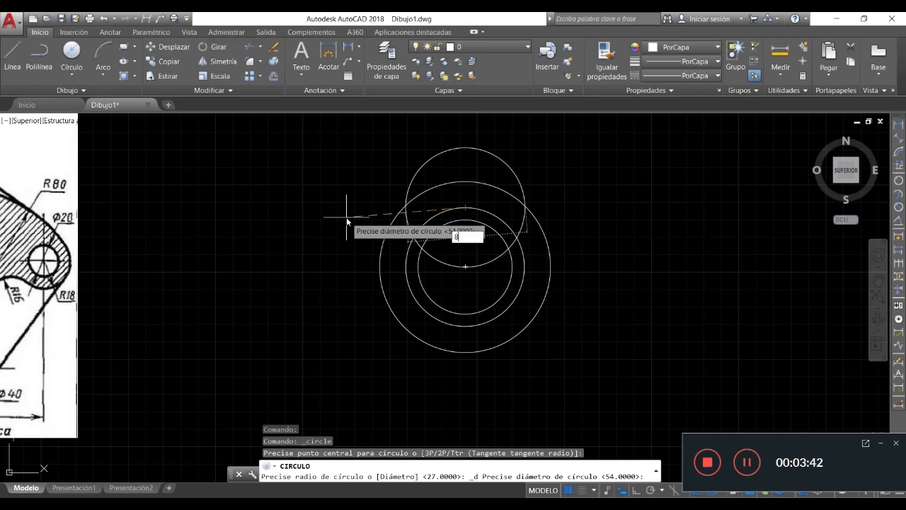
pyautogui.press('Return')
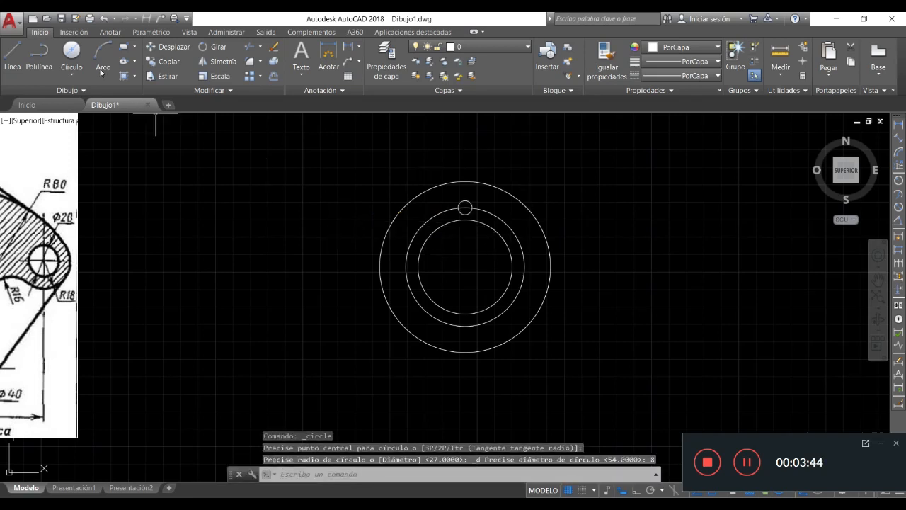
# Step: Check which object snap modes are active, in particular Cuadrante, while placing a new circle
pyautogui.click(72, 54)
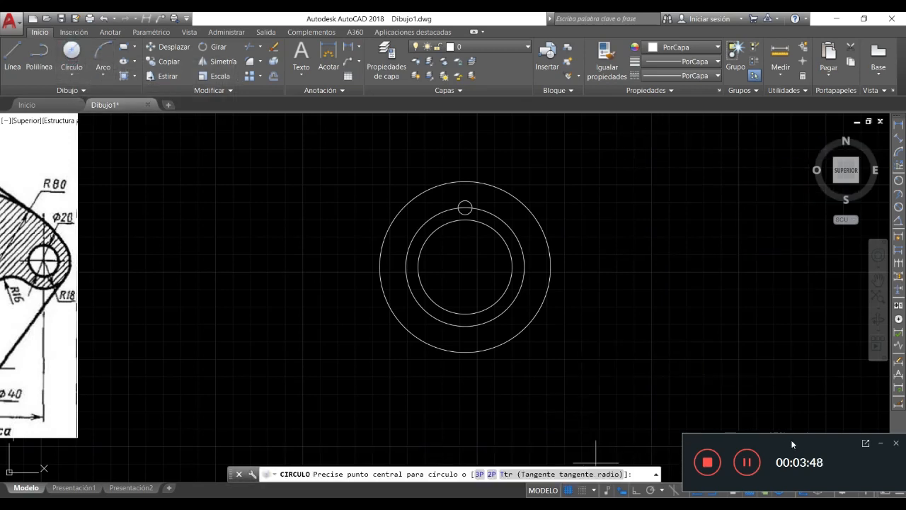
pyautogui.moveTo(792, 444); pyautogui.dragTo(778, 368)
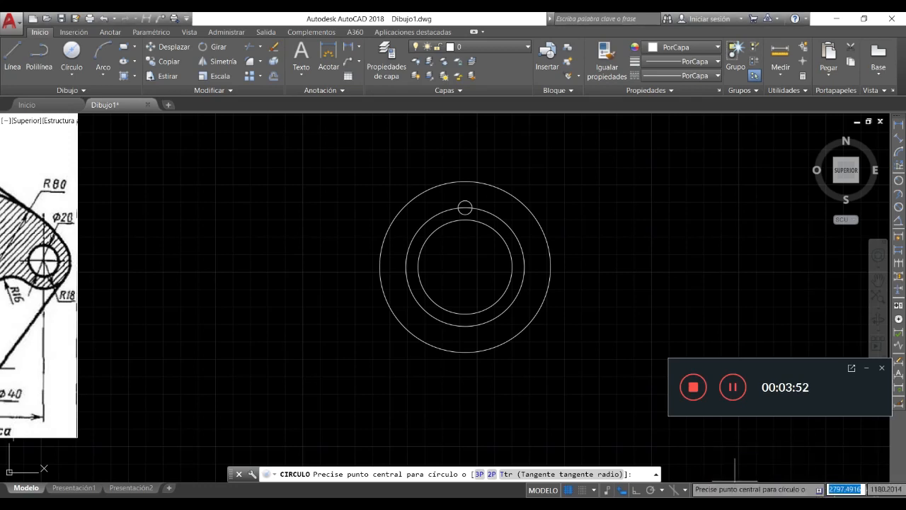
pyautogui.click(723, 491)
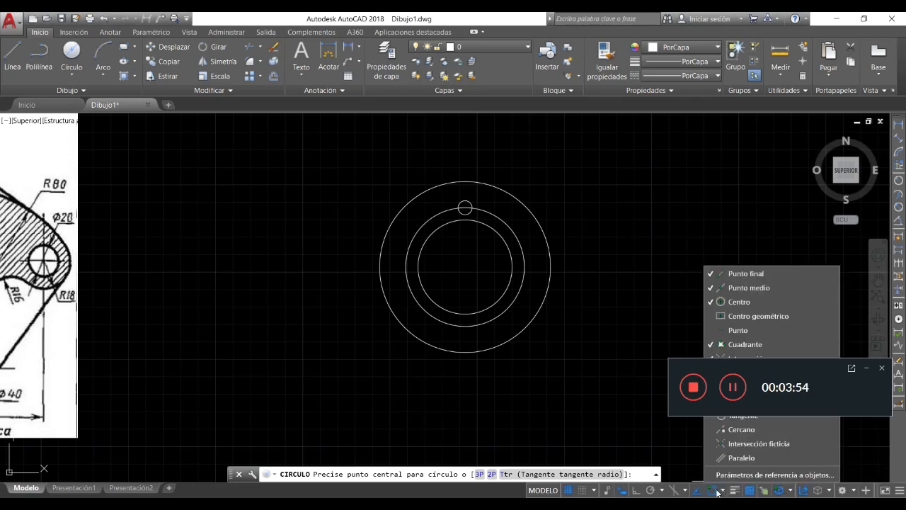
pyautogui.moveTo(769, 371)
pyautogui.mouseDown()
pyautogui.moveTo(734, 257)
pyautogui.moveTo(733, 138)
pyautogui.mouseUp()
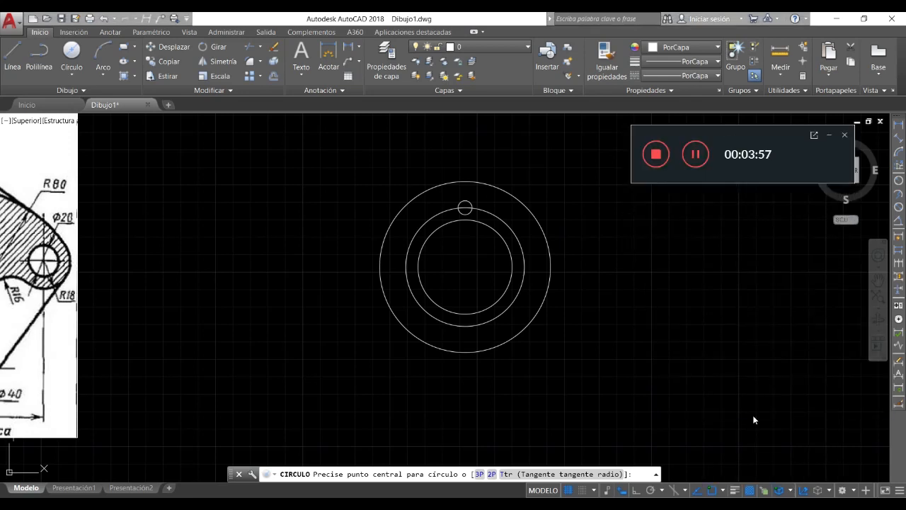
pyautogui.click(723, 492)
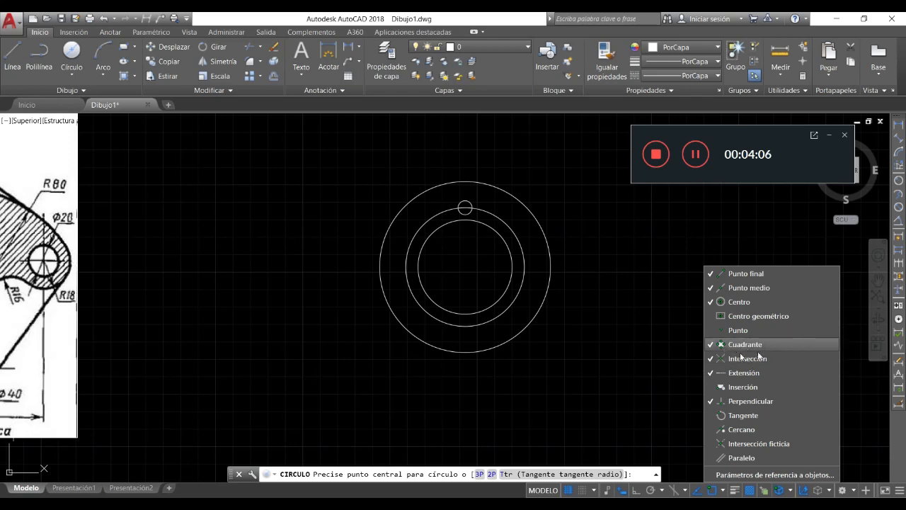
pyautogui.click(722, 491)
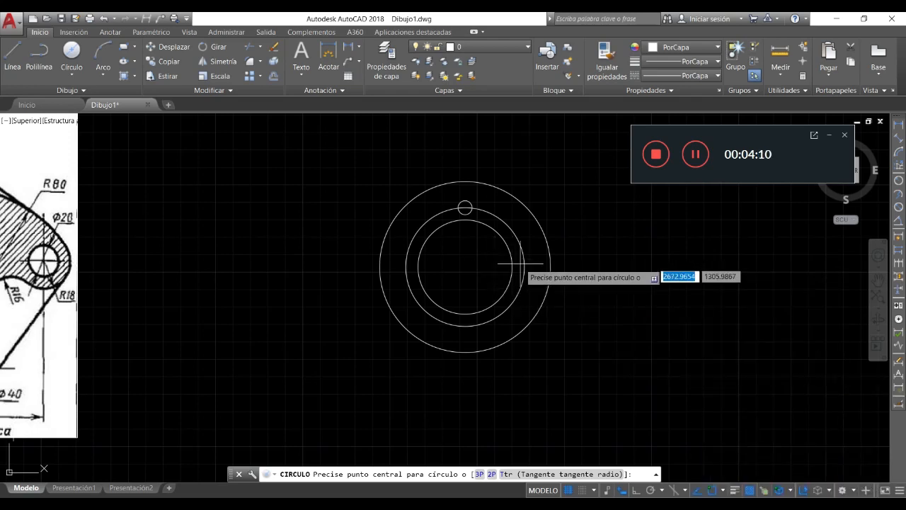
# Step: Draw a trial circle of diameter 8 on the left quadrant of the 68-diameter circle and erase it
pyautogui.click(405, 267)
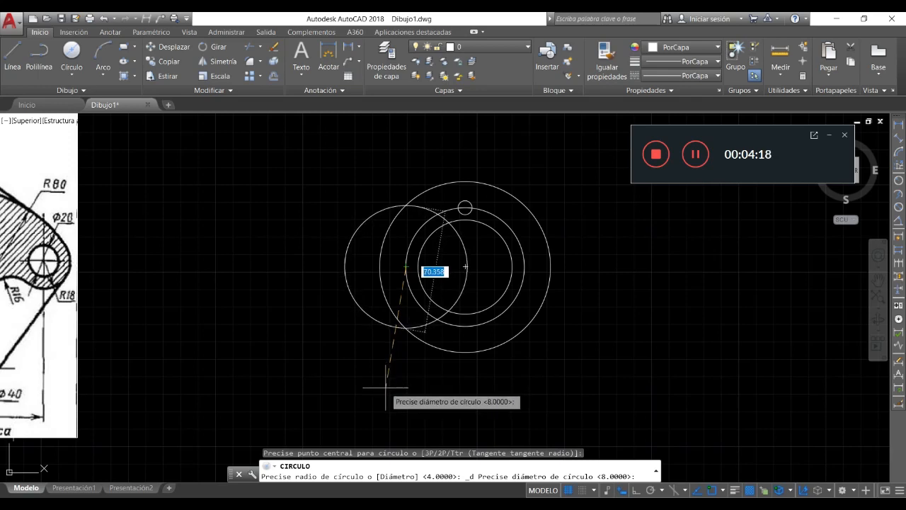
pyautogui.write('8')
pyautogui.press('Return')
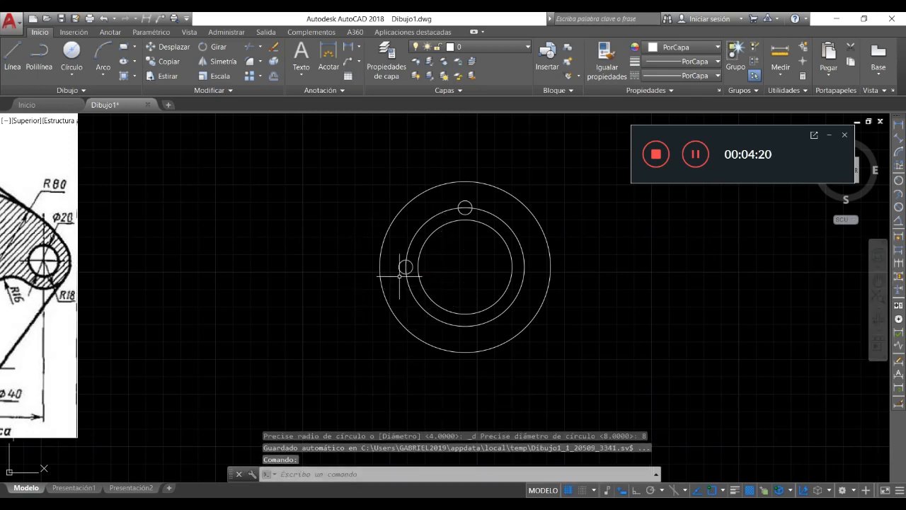
pyautogui.click(400, 274)
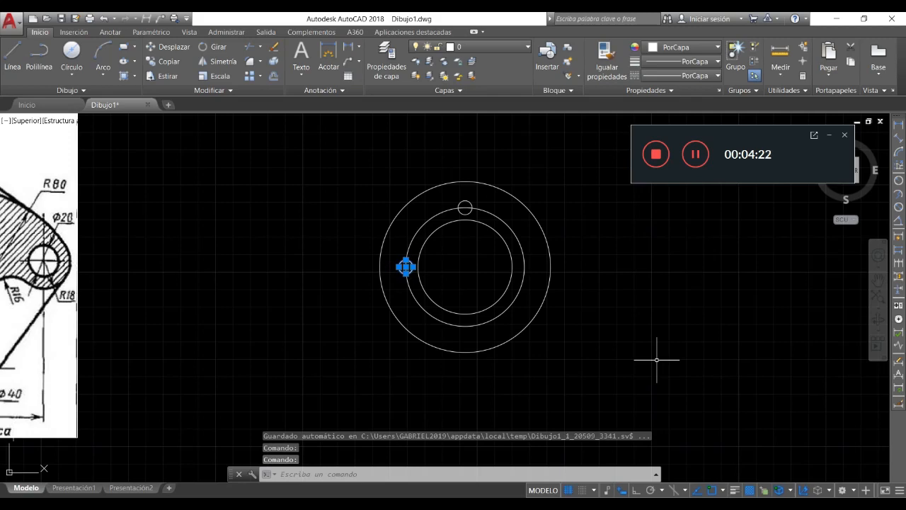
pyautogui.press('Delete')
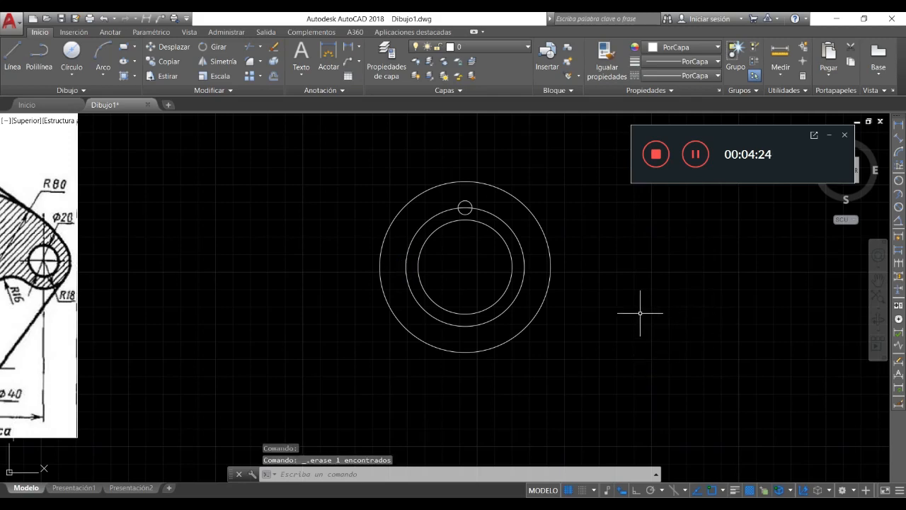
# Step: Examine the notches and their dimensions around the Roseta's inner opening in the reference image
pyautogui.scroll(-2, 657, 312)
pyautogui.scroll(2, 537, 245)
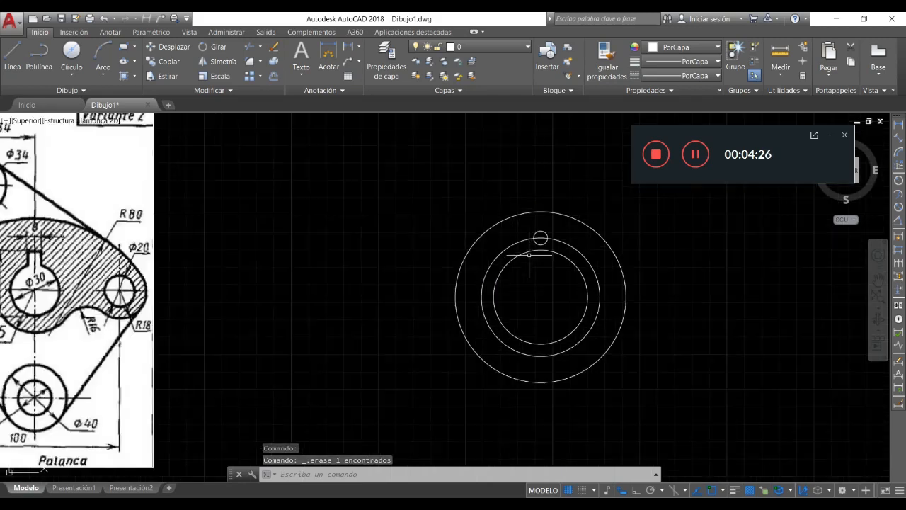
pyautogui.scroll(-4, 554, 252)
pyautogui.scroll(4, 259, 243)
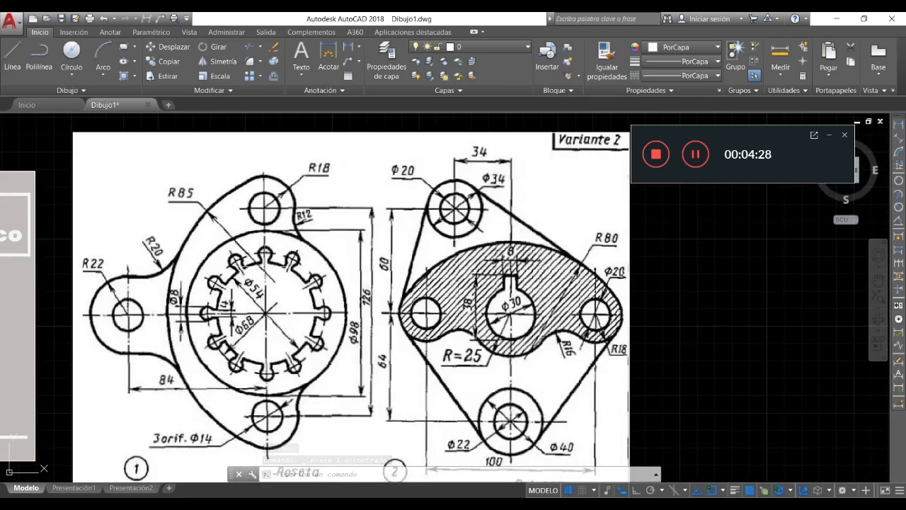
pyautogui.scroll(2, 215, 320)
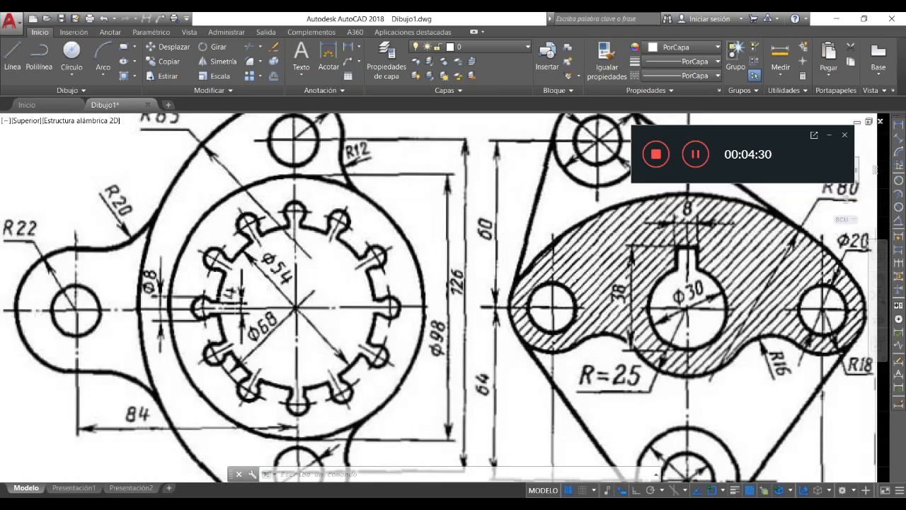
pyautogui.scroll(-2, 230, 298)
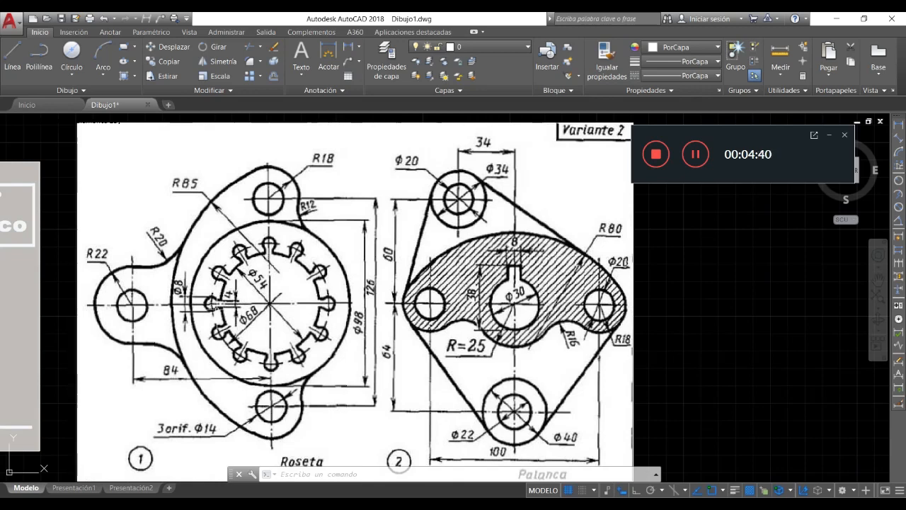
pyautogui.scroll(2, 221, 310)
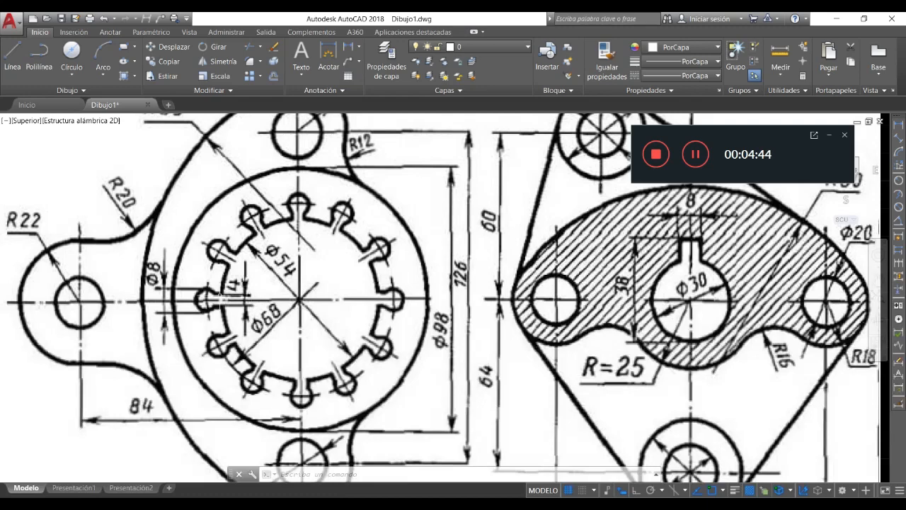
pyautogui.scroll(-2, 215, 297)
pyautogui.scroll(-3, 556, 292)
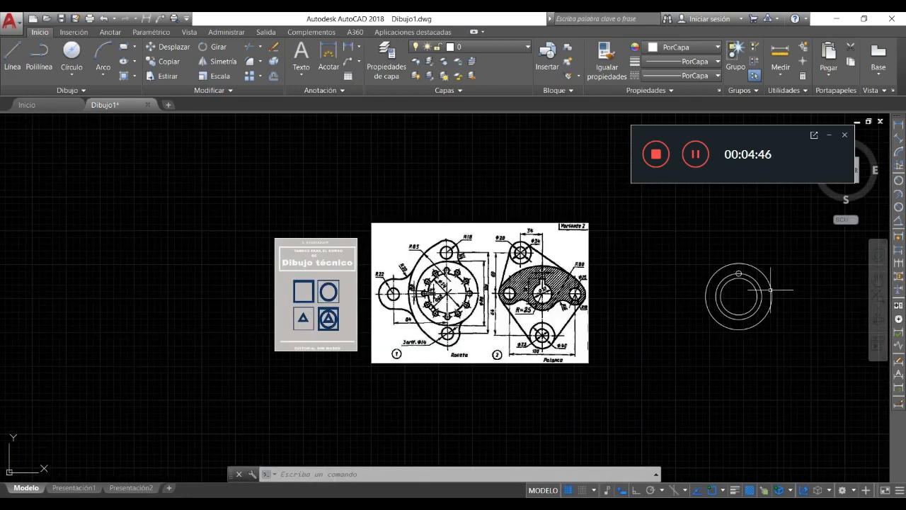
# Step: With ortho mode on, draw a vertical line from the common center of the circles up past the outermost circle
pyautogui.scroll(4, 728, 273)
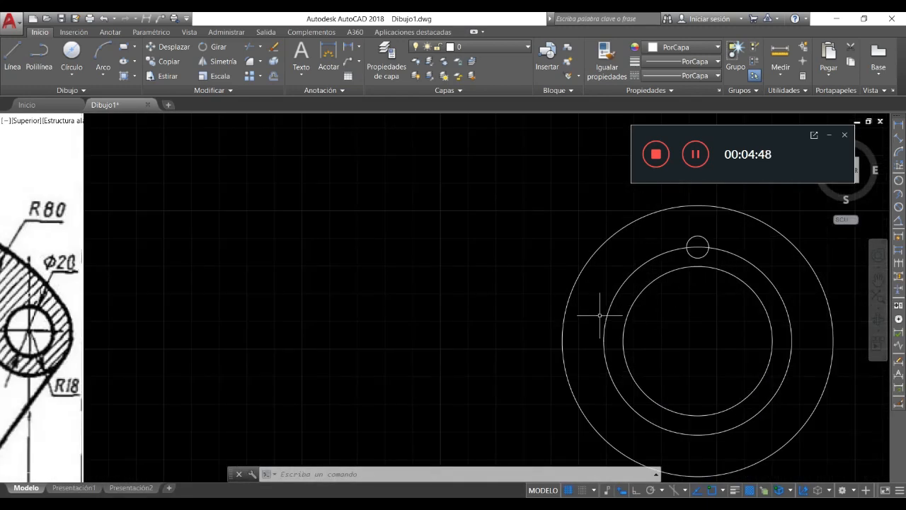
pyautogui.click(13, 61)
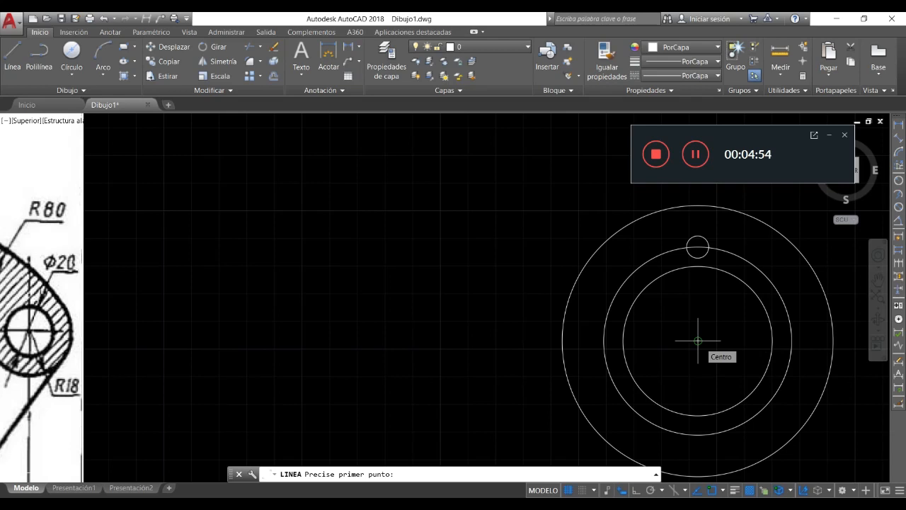
pyautogui.click(698, 340)
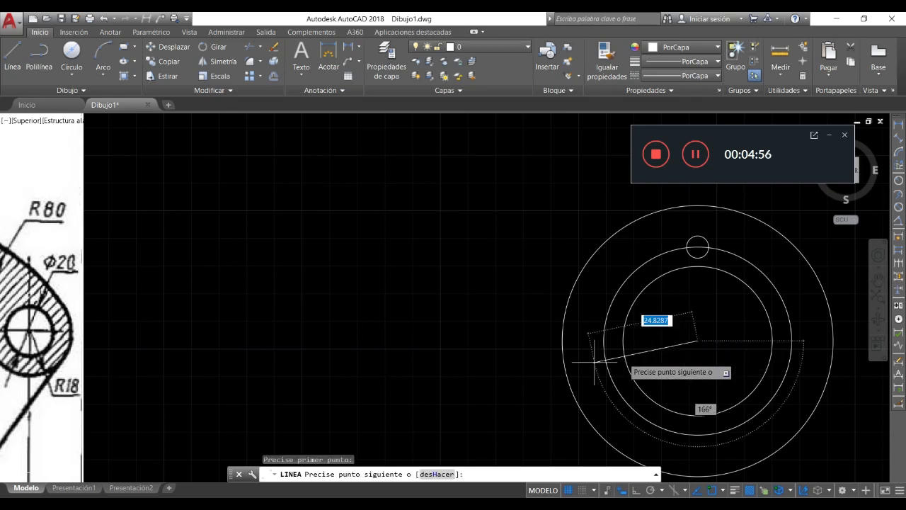
pyautogui.scroll(-4, 570, 366)
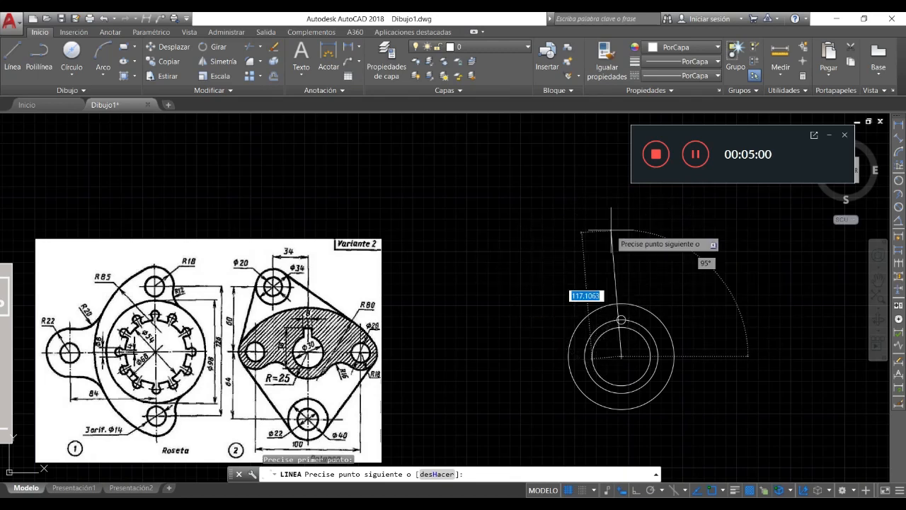
pyautogui.scroll(2, 639, 235)
pyautogui.scroll(3, 594, 224)
pyautogui.scroll(-3, 605, 253)
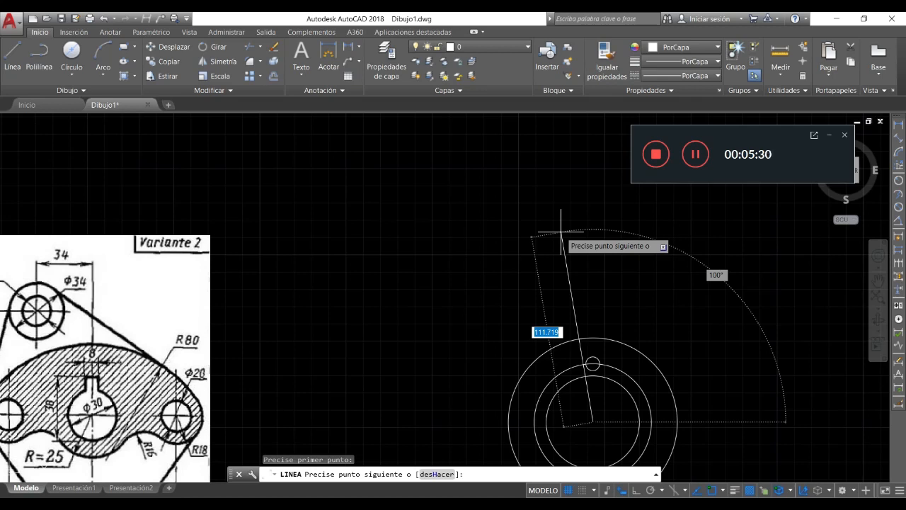
pyautogui.press('F8')
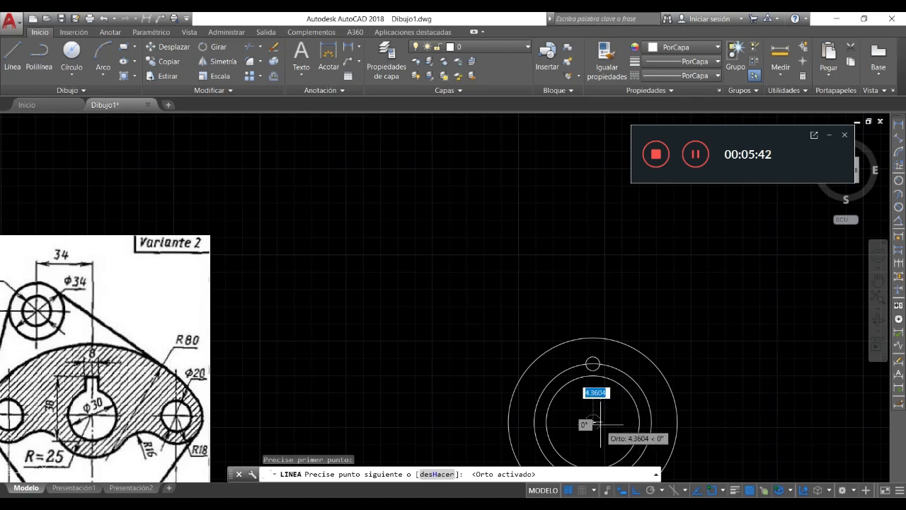
pyautogui.click(593, 274)
pyautogui.press('Return')
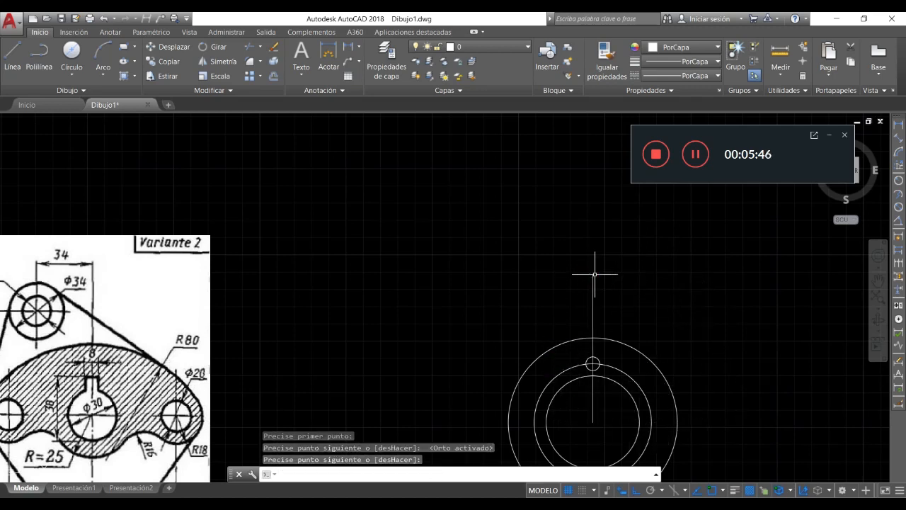
# Step: Copy the vertical center line 2 units to its left and 2 units to its right, using its lower endpoint as base point
pyautogui.scroll(-1, 606, 432)
pyautogui.scroll(2, 591, 434)
pyautogui.scroll(-1, 514, 330)
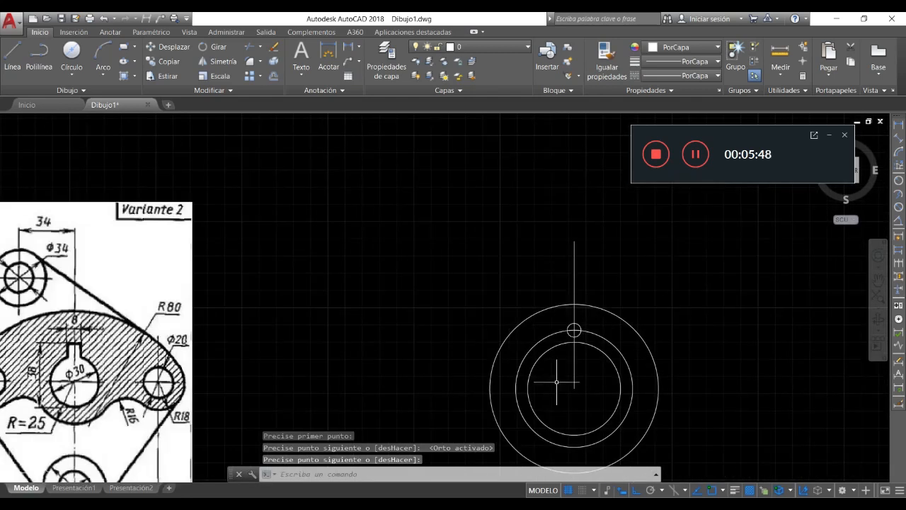
pyautogui.scroll(2, 579, 404)
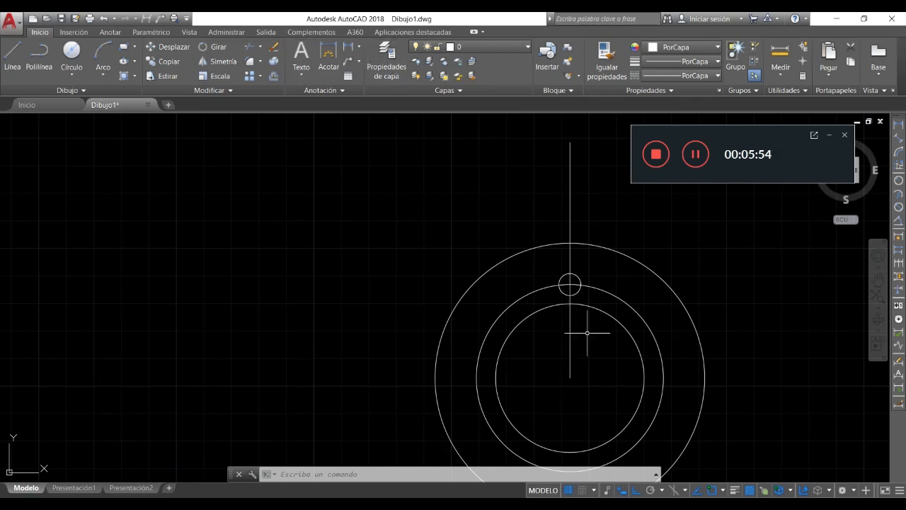
pyautogui.scroll(1, 580, 316)
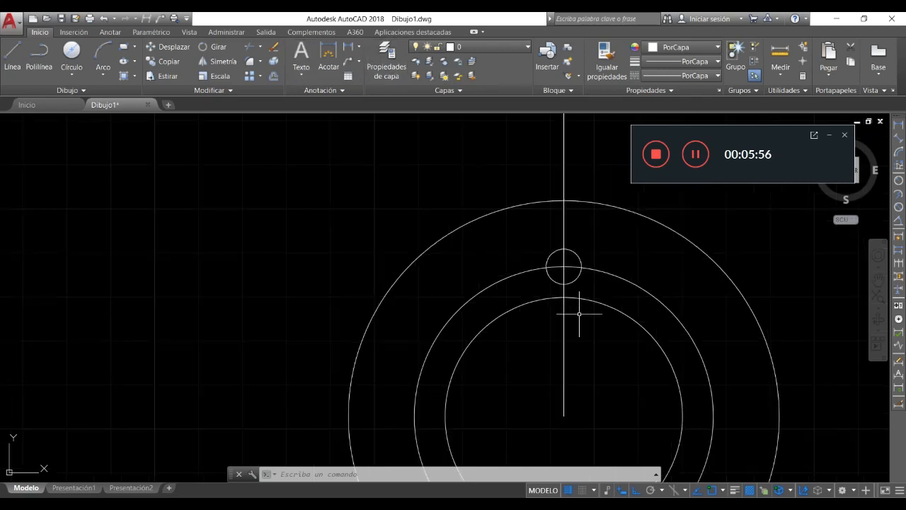
pyautogui.click(161, 64)
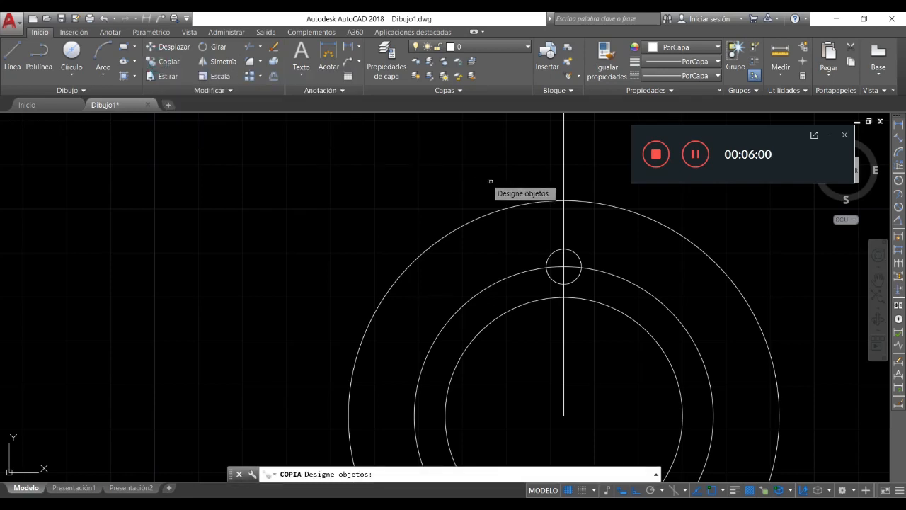
pyautogui.click(165, 64)
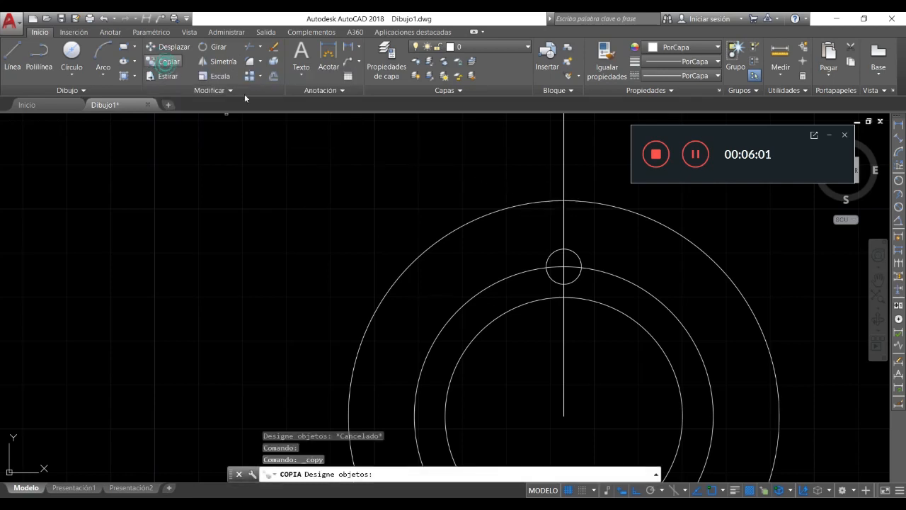
pyautogui.click(563, 235)
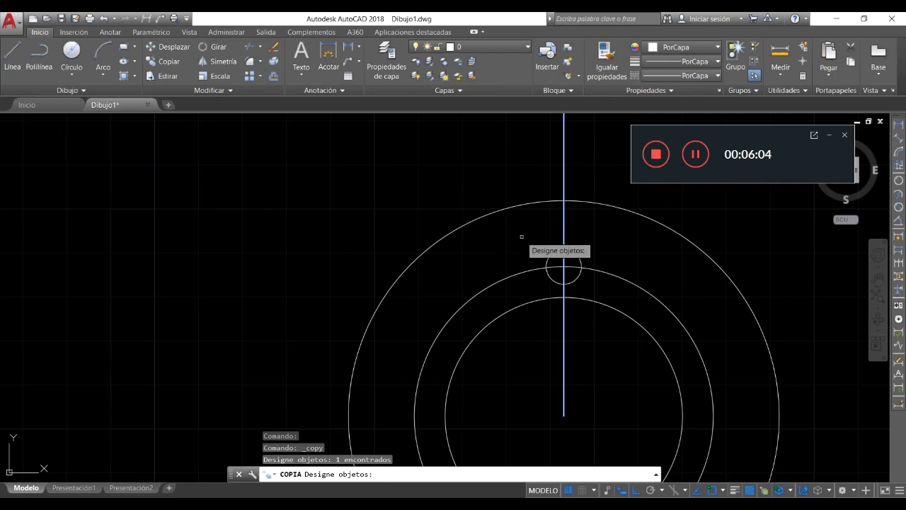
pyautogui.press('Return')
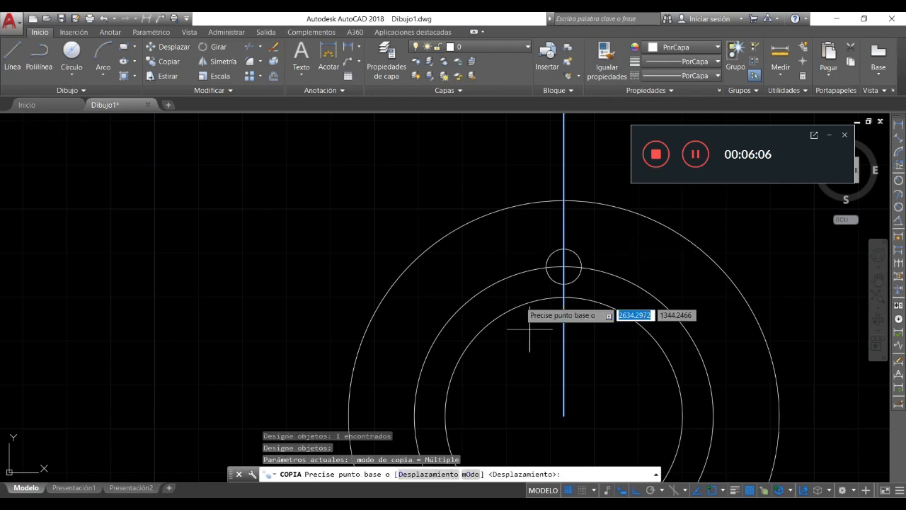
pyautogui.click(563, 415)
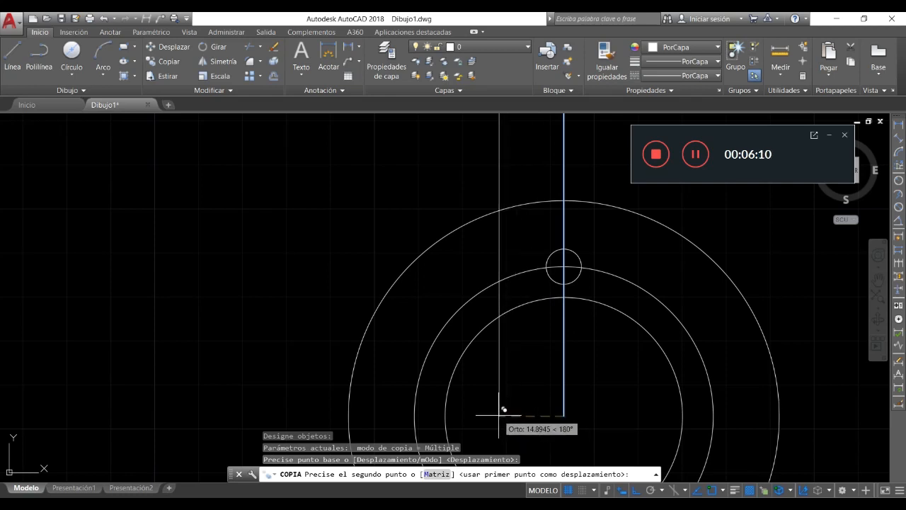
pyautogui.write('2')
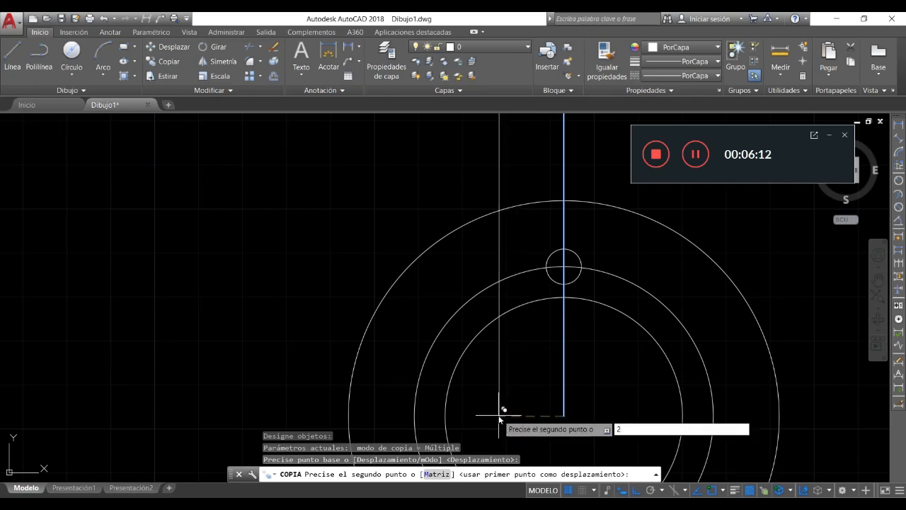
pyautogui.press('Return')
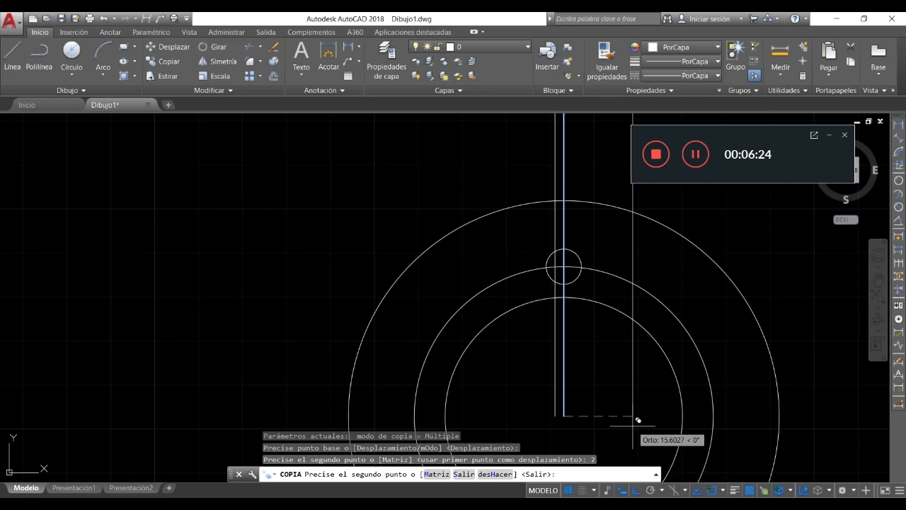
pyautogui.write('27')
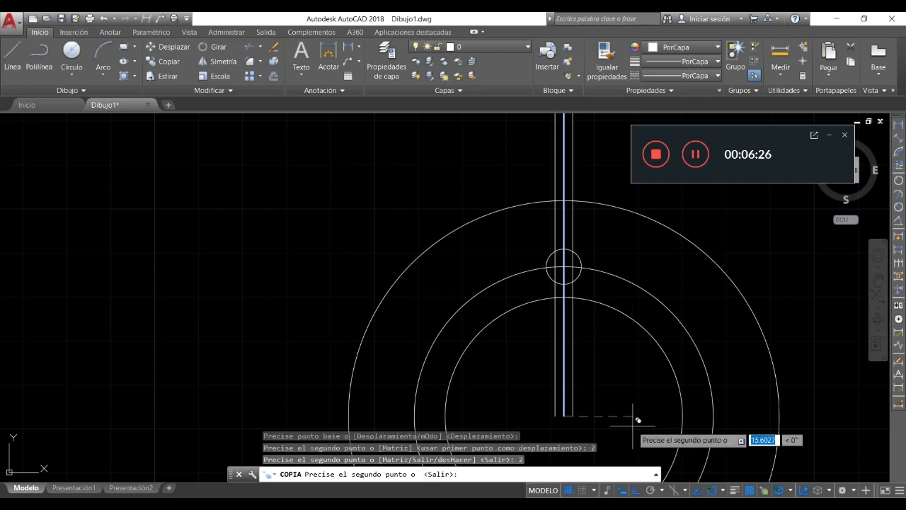
pyautogui.press('Return')
pyautogui.press('Return')
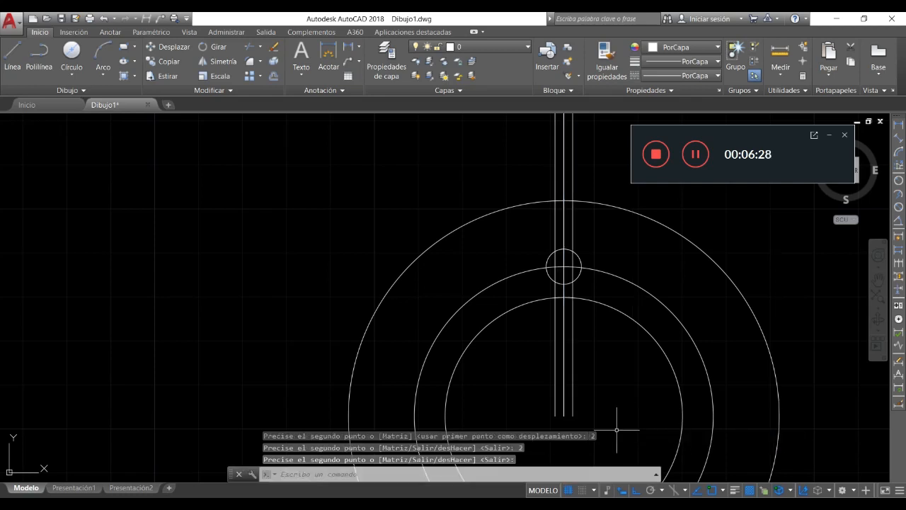
# Step: Erase the two copied lines on either side of the vertical center line
pyautogui.scroll(4, 576, 290)
pyautogui.click(567, 294)
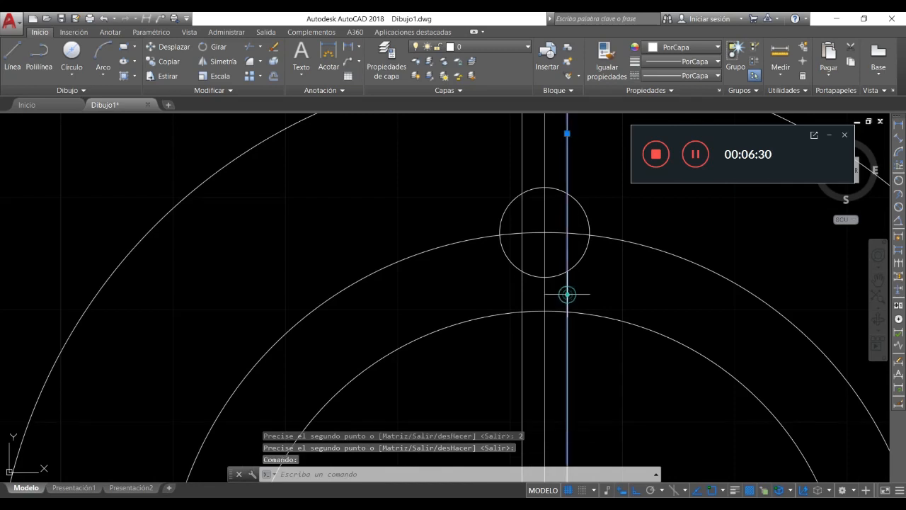
pyautogui.click(523, 297)
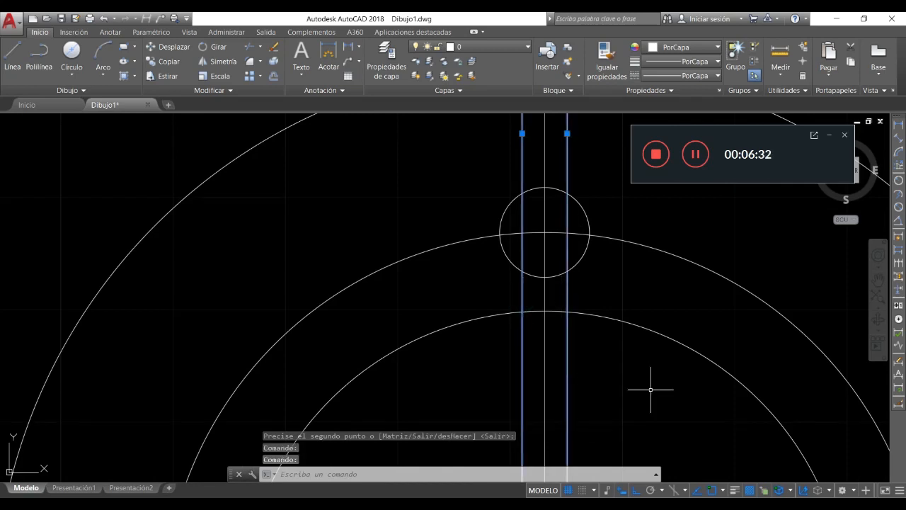
pyautogui.press('Escape')
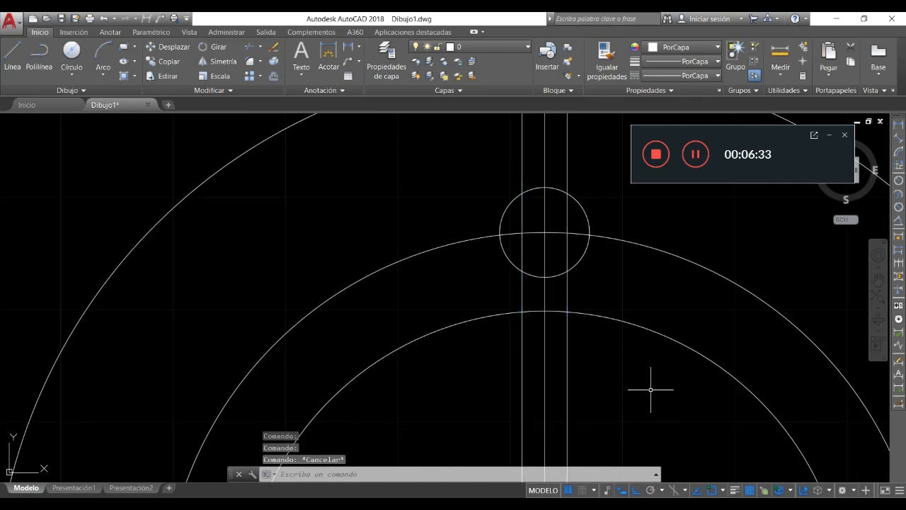
pyautogui.click(567, 342)
pyautogui.click(531, 361)
pyautogui.click(516, 366)
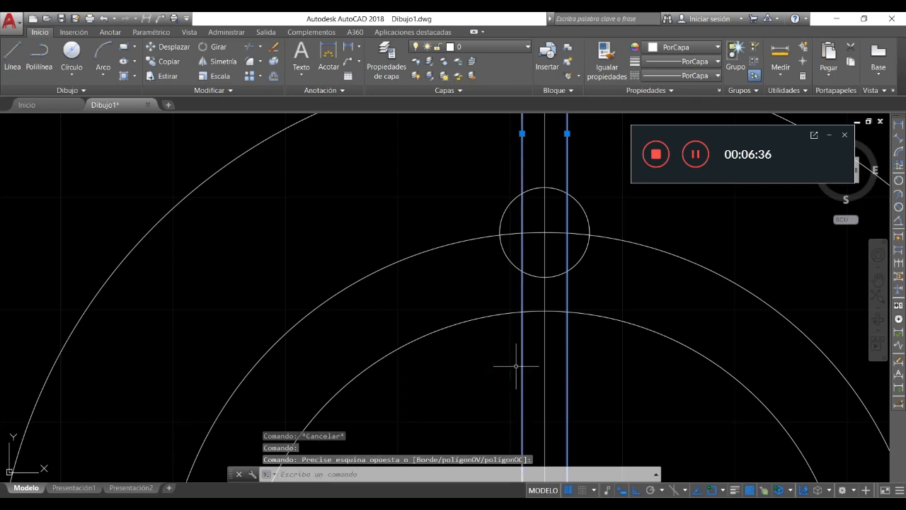
pyautogui.press('Delete')
# Step: Offset the vertical center line by a distance of 2 to its left and to its right
pyautogui.scroll(-4, 477, 333)
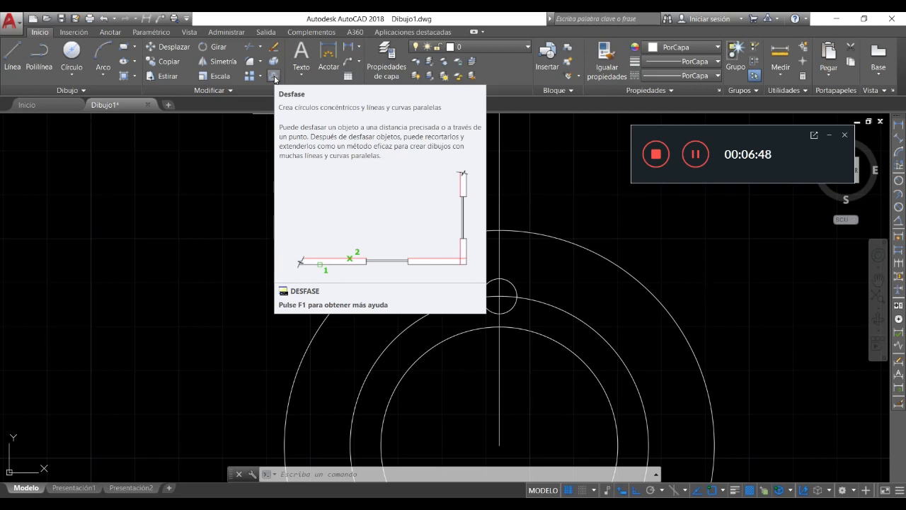
pyautogui.click(274, 76)
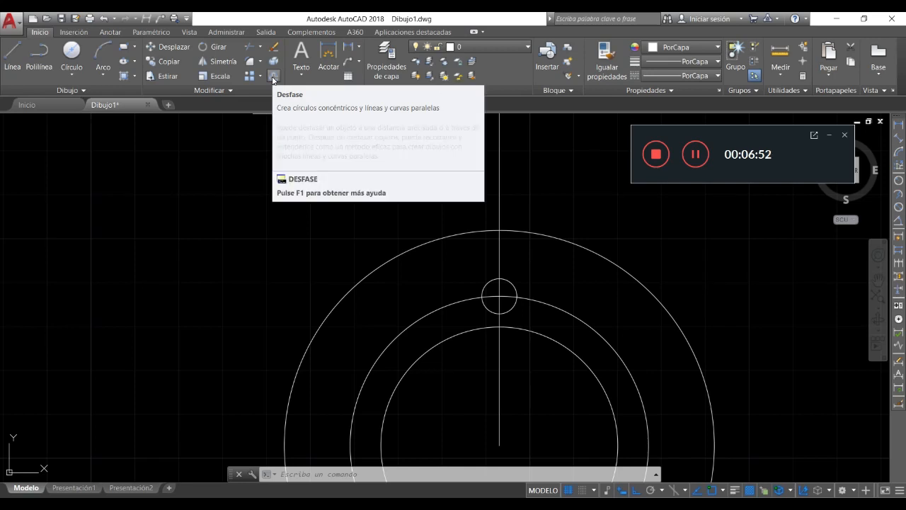
pyautogui.click(274, 76)
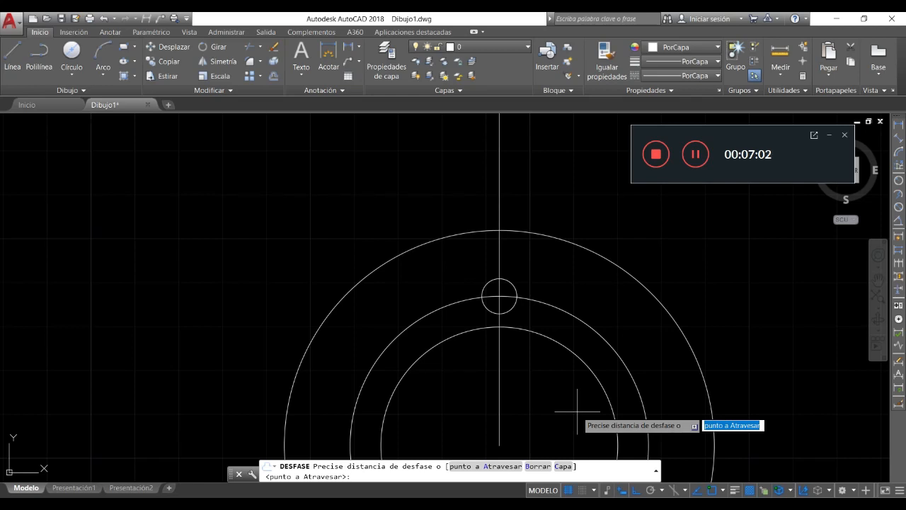
pyautogui.write('2')
pyautogui.press('Return')
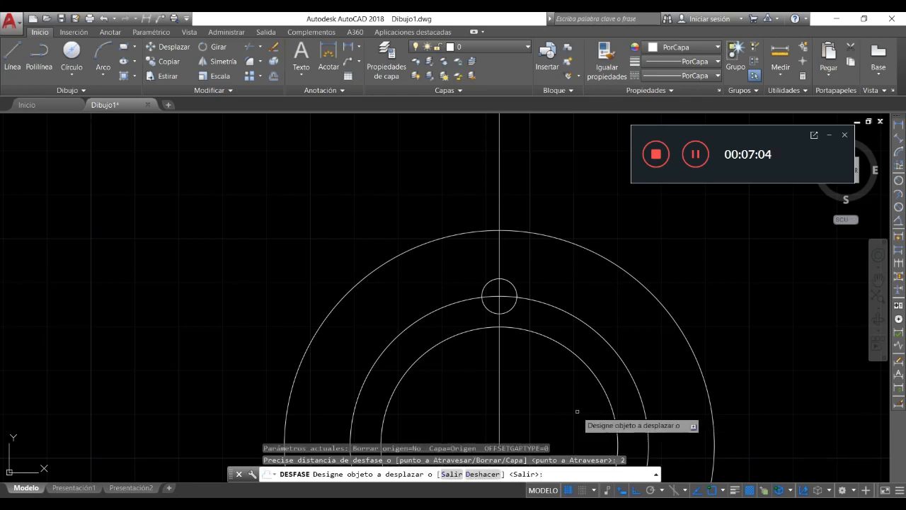
pyautogui.click(500, 381)
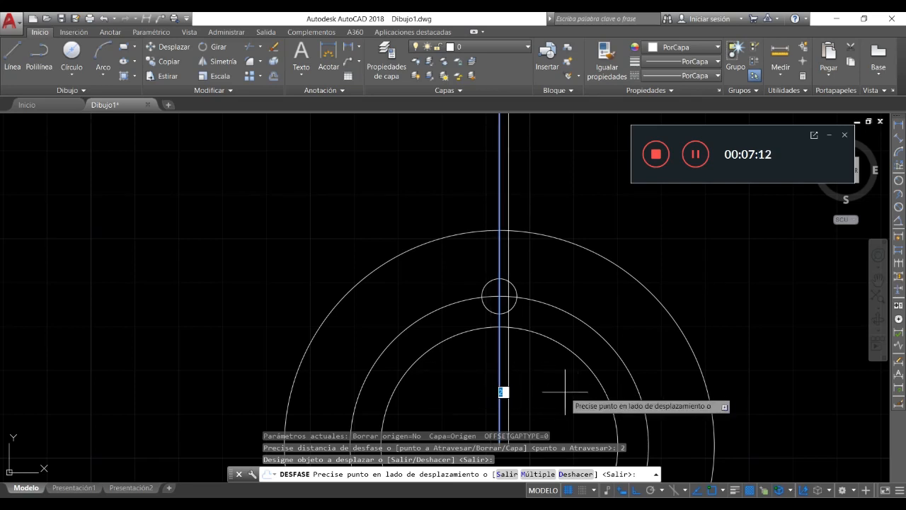
pyautogui.click(461, 384)
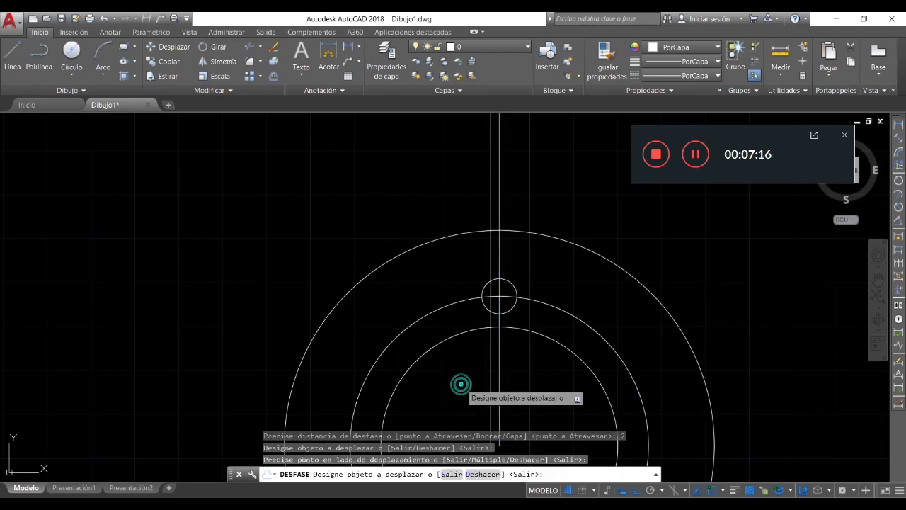
pyautogui.click(500, 364)
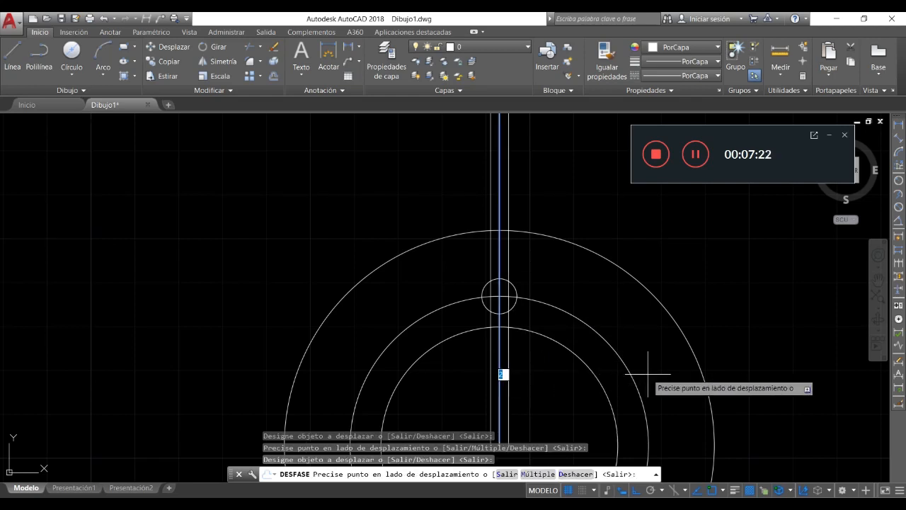
pyautogui.click(552, 400)
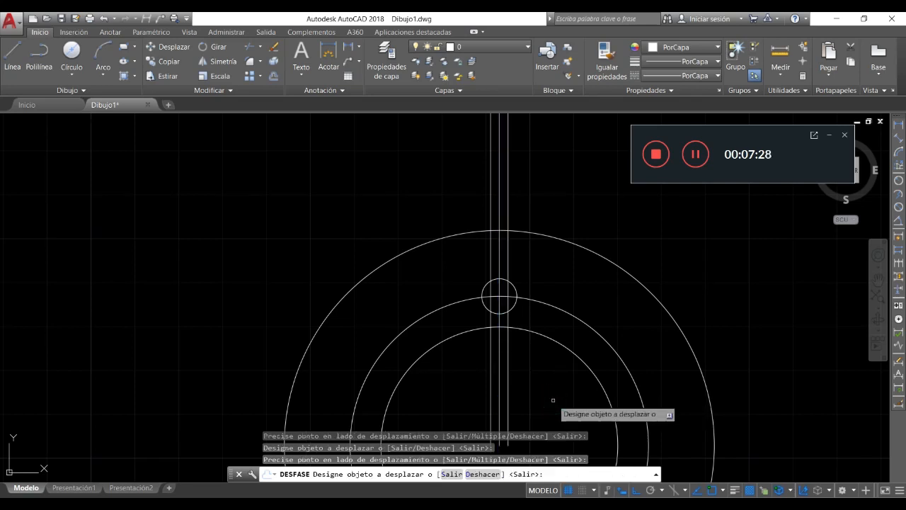
pyautogui.press('Return')
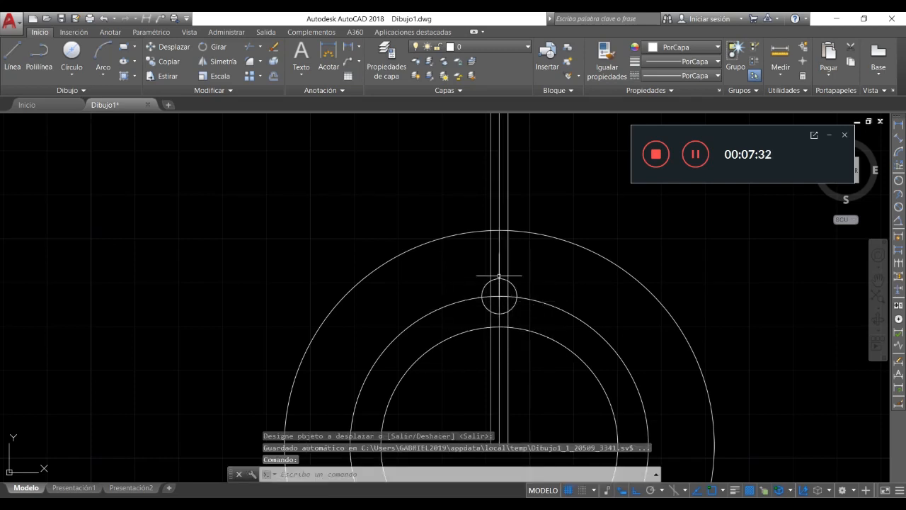
# Step: Using the small circle and the innermost large circle as cutting edges, trim the three vertical lines inside the innermost large circle
pyautogui.scroll(-2, 499, 275)
pyautogui.scroll(2, 492, 315)
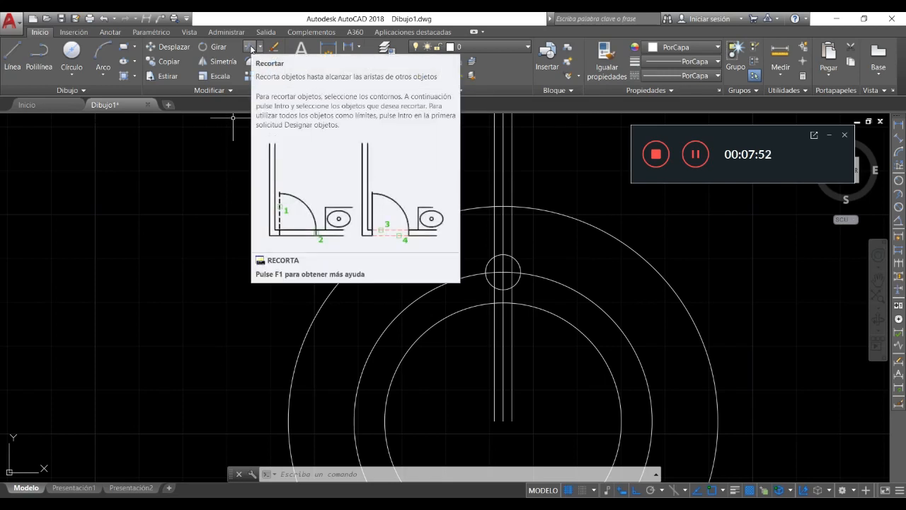
pyautogui.click(252, 48)
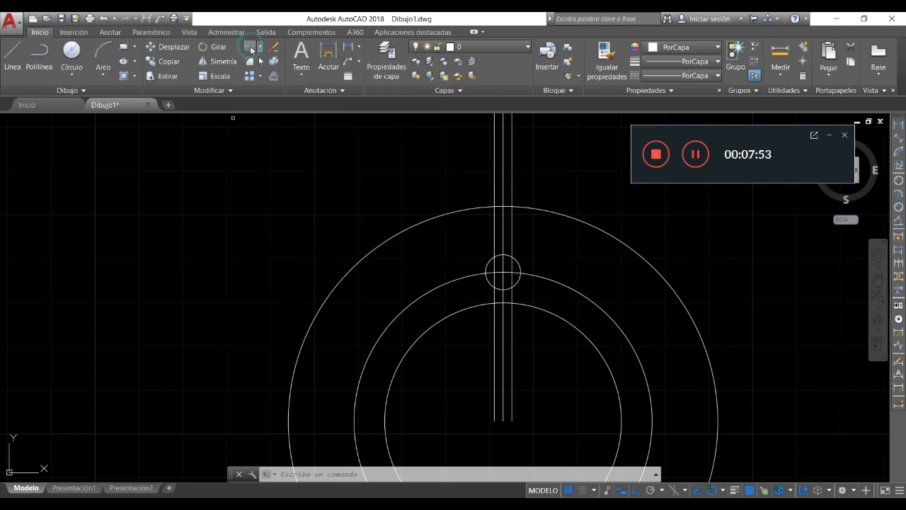
pyautogui.click(518, 265)
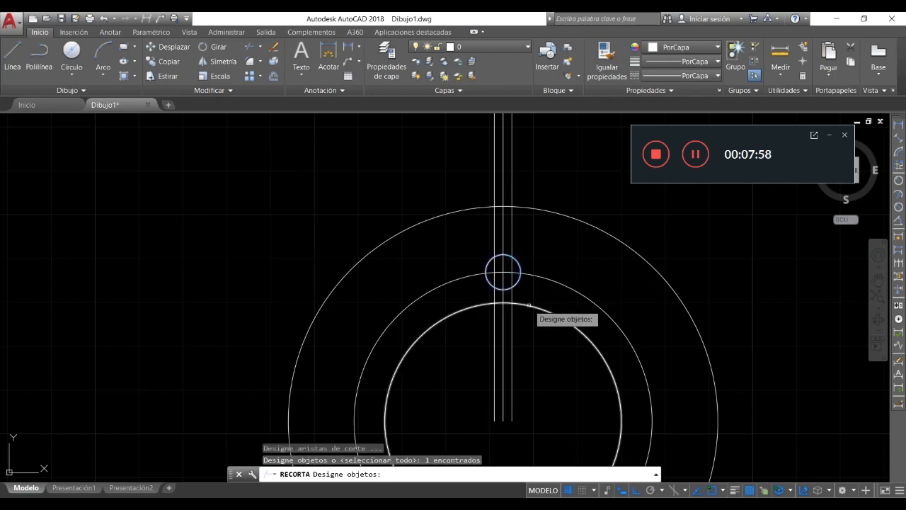
pyautogui.click(529, 304)
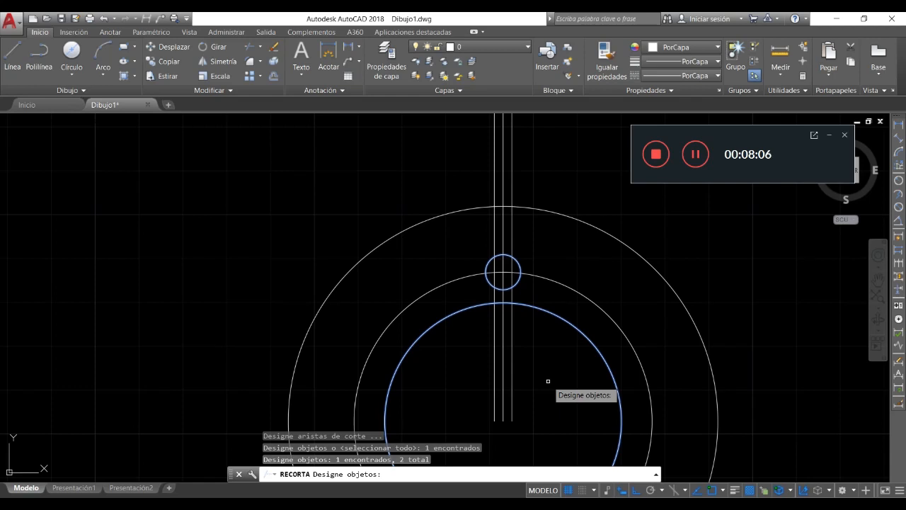
pyautogui.press('Return')
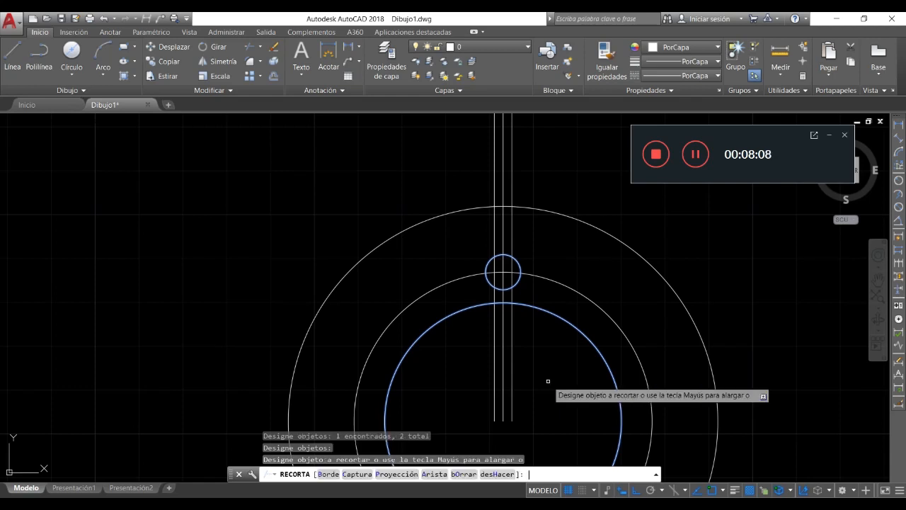
pyautogui.click(512, 343)
pyautogui.click(494, 347)
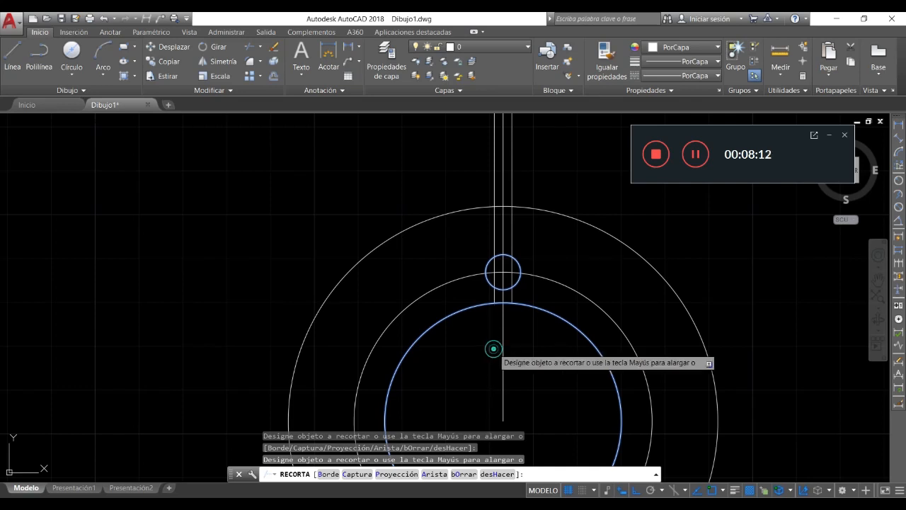
pyautogui.click(503, 341)
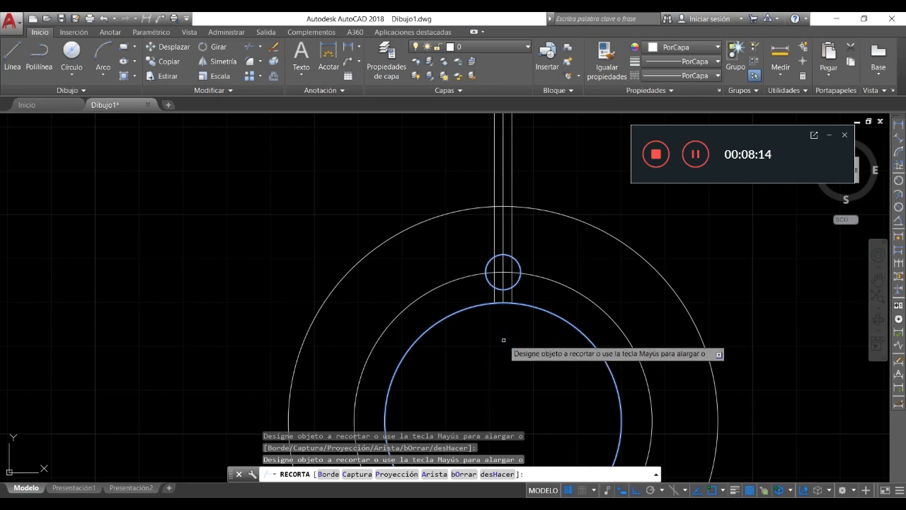
# Step: Trim the portions of the three vertical lines that extend above the small circle
pyautogui.click(512, 233)
pyautogui.click(504, 233)
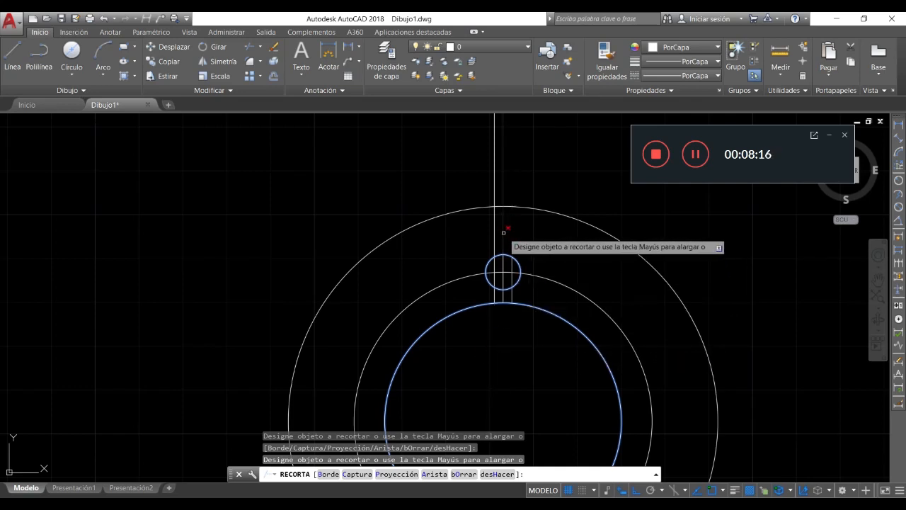
pyautogui.click(495, 235)
# Step: Trim away the portions of the three vertical lines that lie inside the small circle
pyautogui.scroll(1, 511, 299)
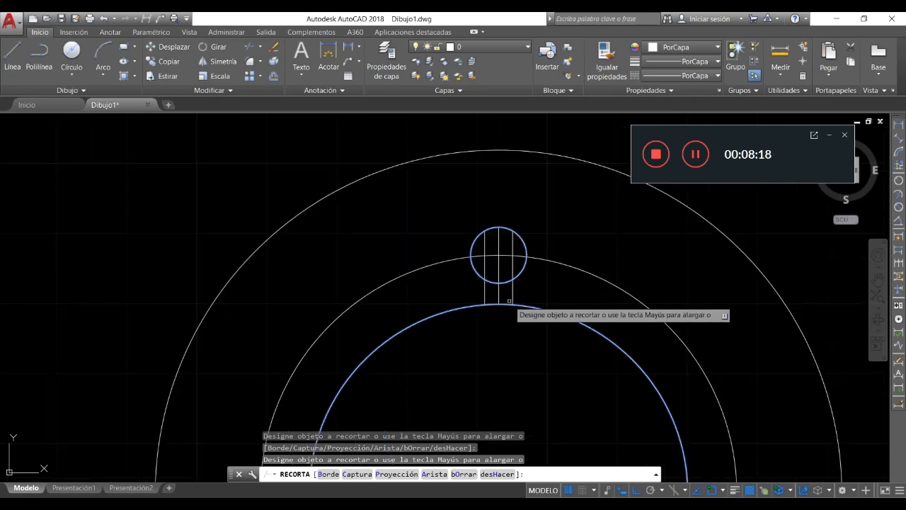
pyautogui.click(512, 245)
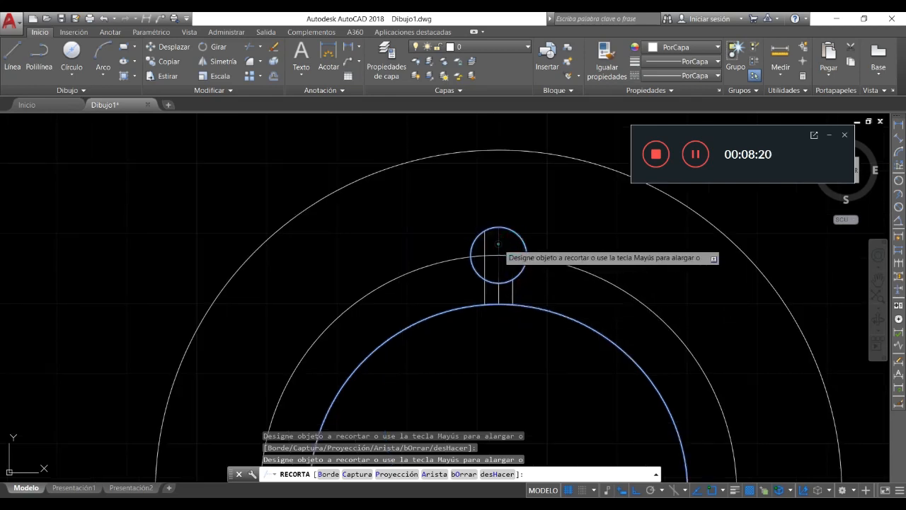
pyautogui.click(485, 244)
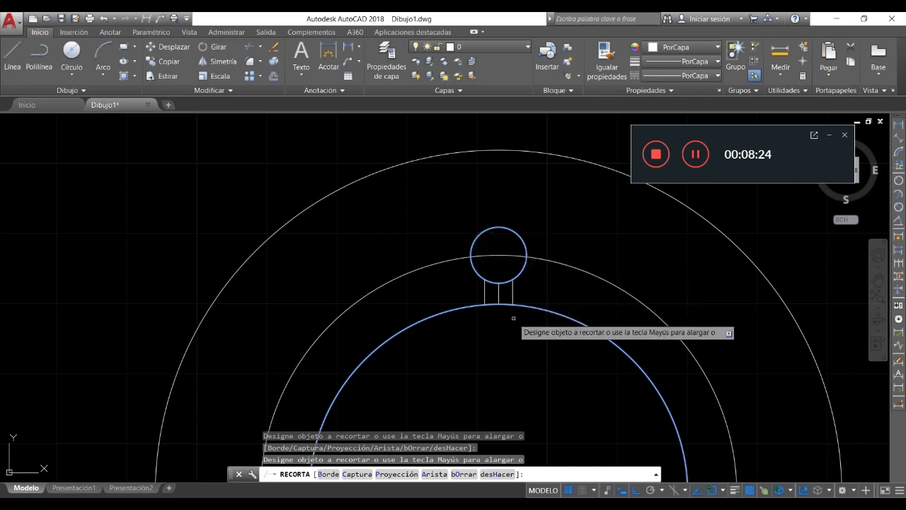
pyautogui.press('Return')
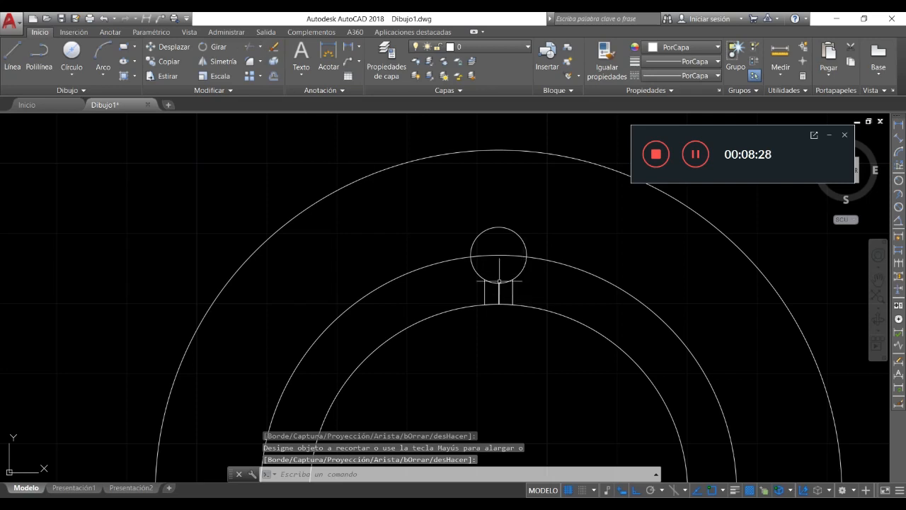
# Step: Open the notch by trimming the small circle's lower arc and the innermost large circle's arc between the two outer vertical lines
pyautogui.click(249, 46)
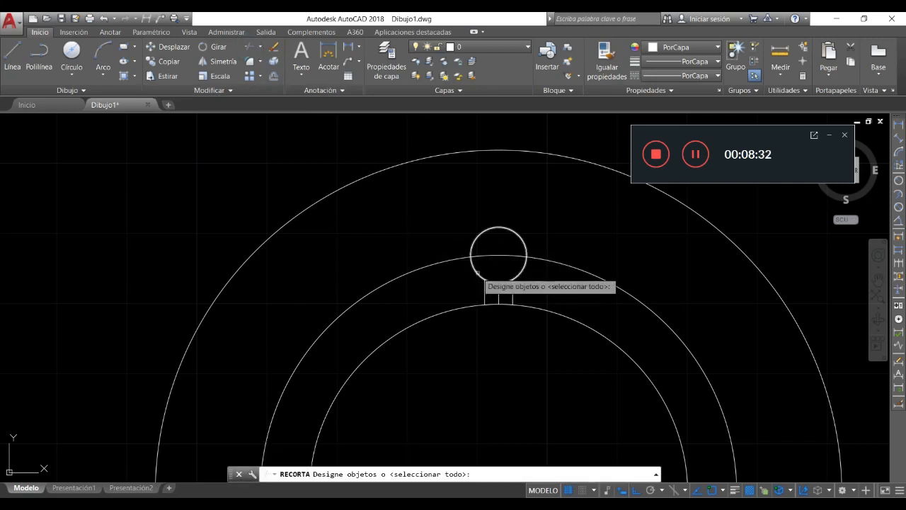
pyautogui.click(479, 280)
pyautogui.click(484, 293)
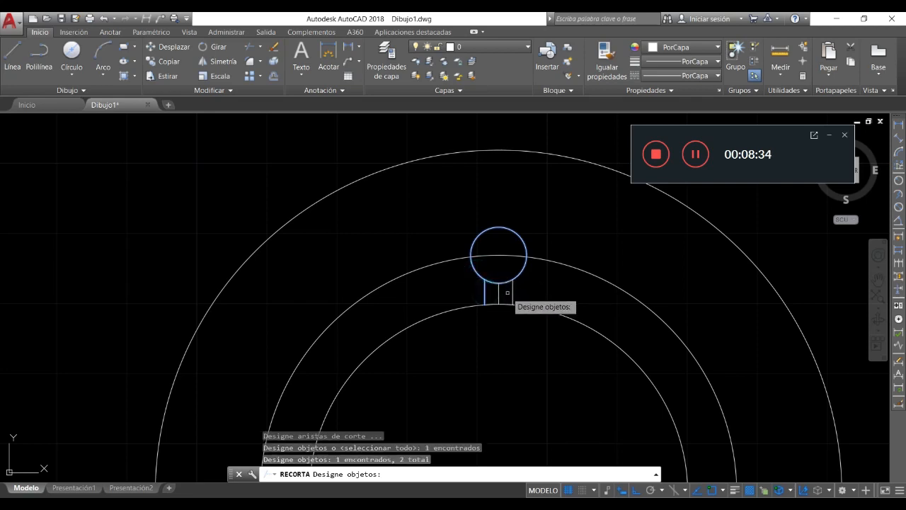
pyautogui.click(512, 296)
pyautogui.click(571, 318)
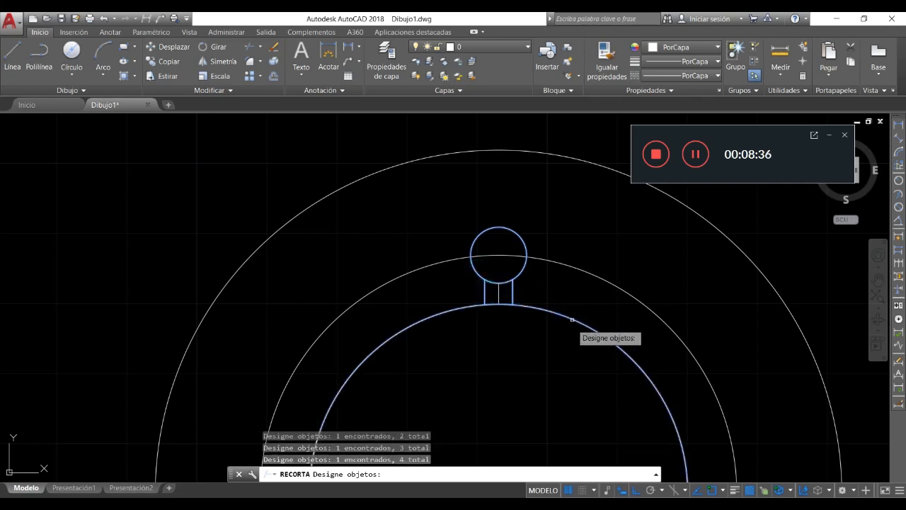
pyautogui.press('Return')
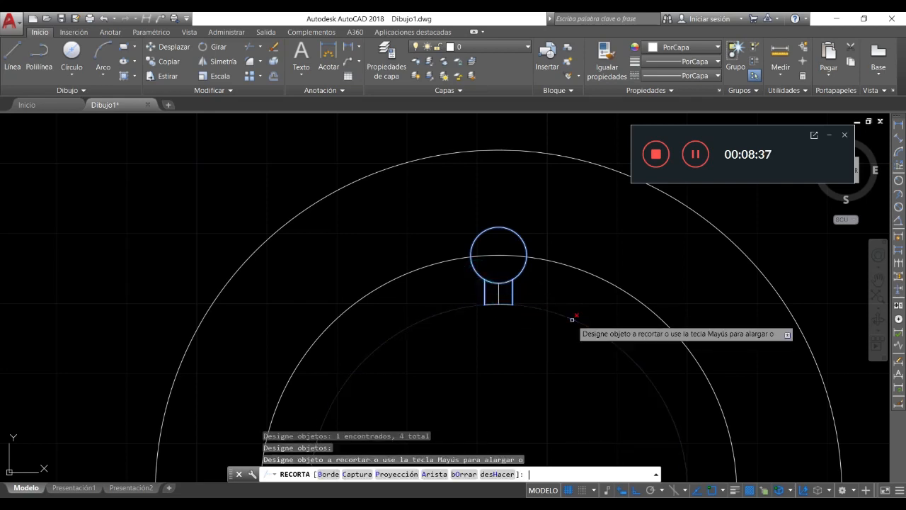
pyautogui.click(506, 304)
pyautogui.click(508, 283)
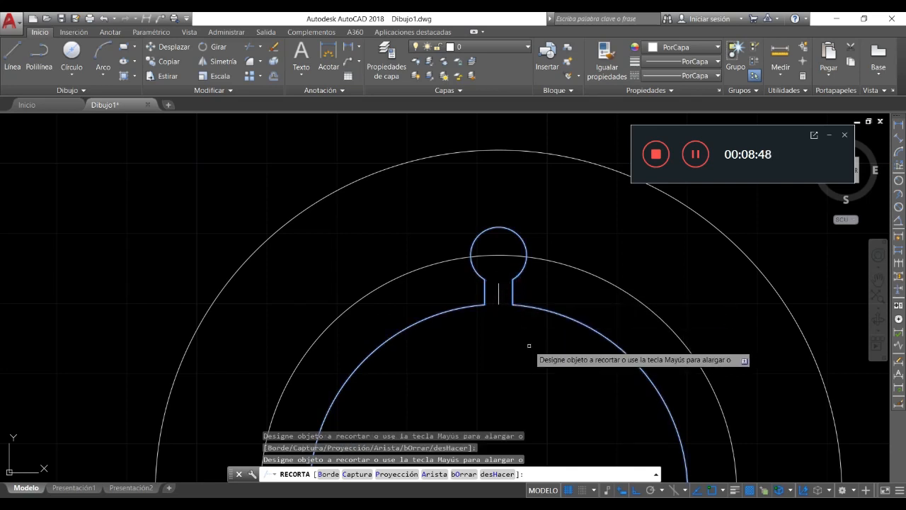
pyautogui.press('Return')
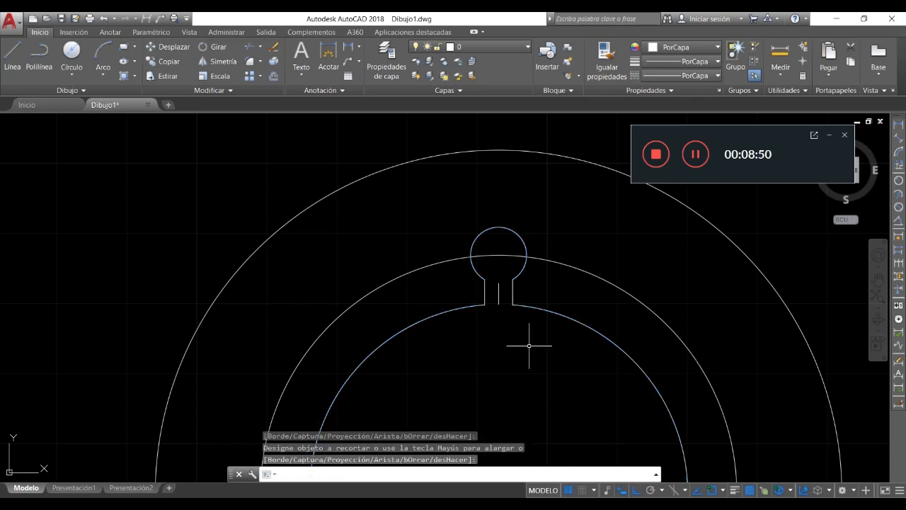
# Step: Change the color of the middle large circle to red 237,31,36
pyautogui.scroll(-2, 424, 223)
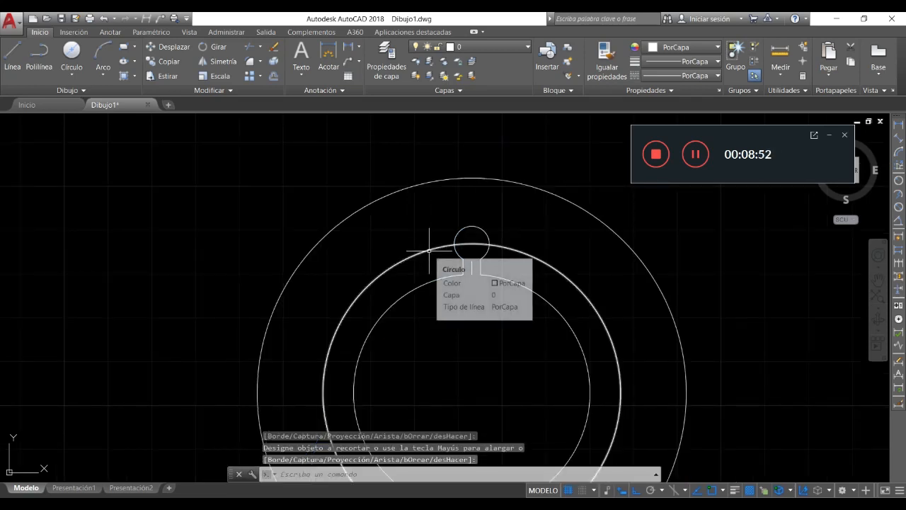
pyautogui.click(545, 262)
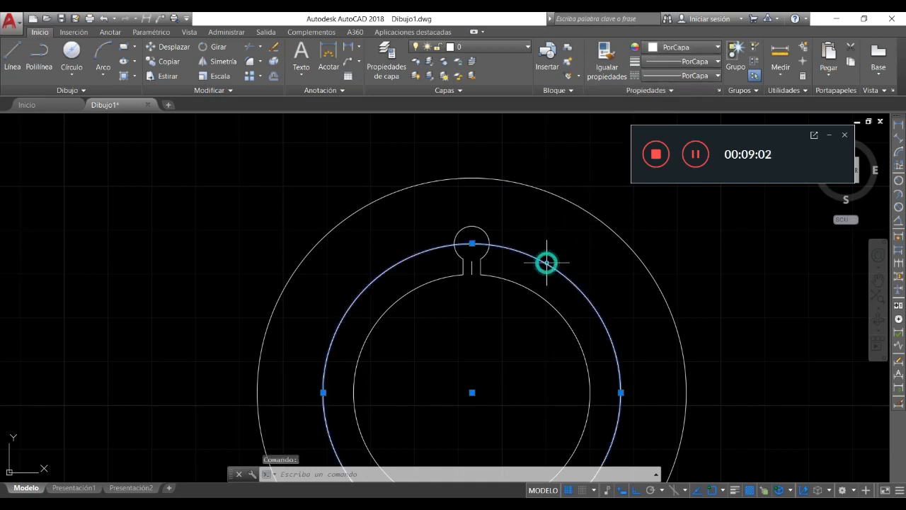
pyautogui.click(687, 48)
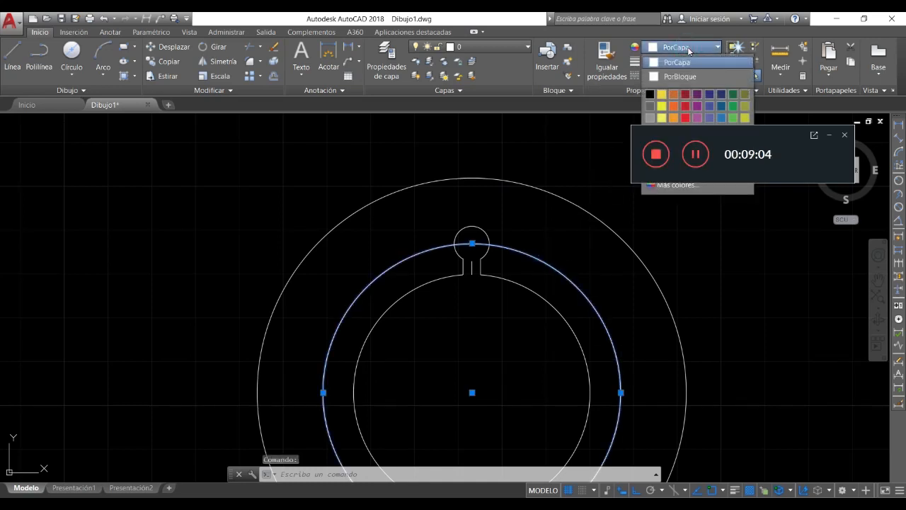
pyautogui.click(686, 118)
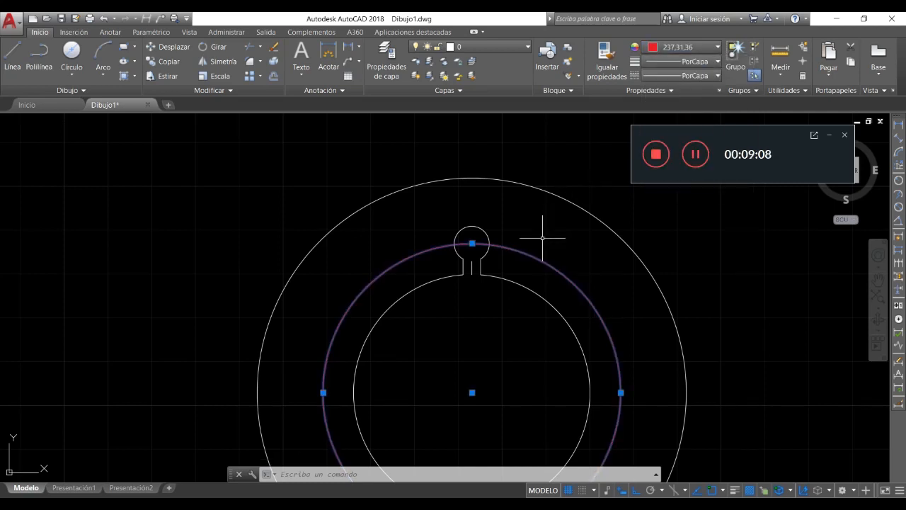
pyautogui.press('Escape')
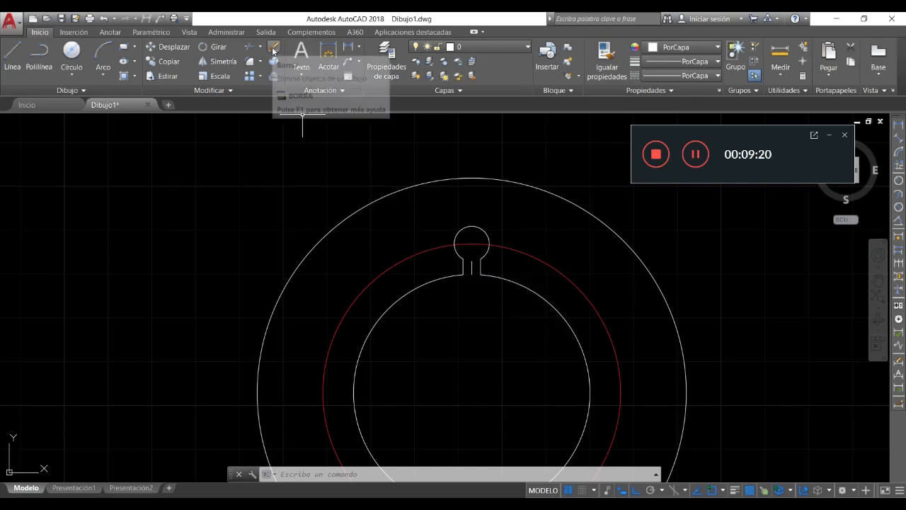
# Step: Erase the leftover vertical center line segment inside the notch
pyautogui.click(274, 51)
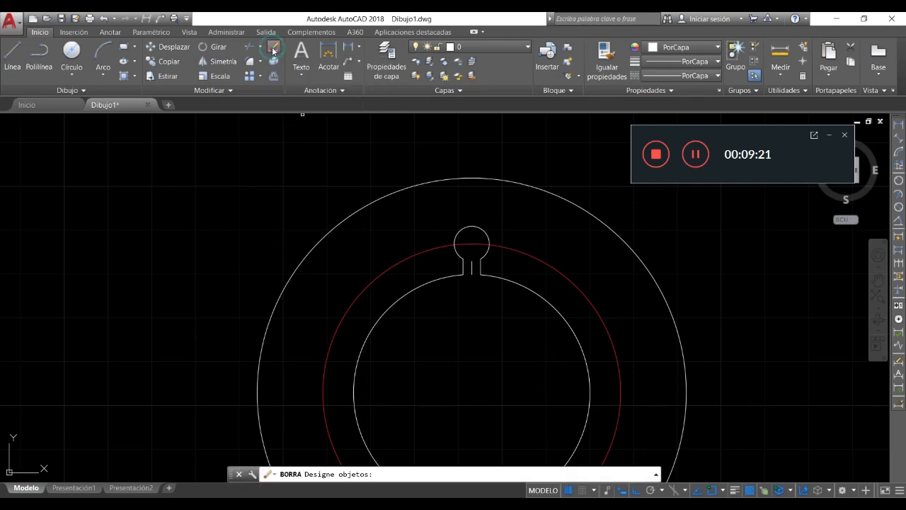
pyautogui.click(470, 262)
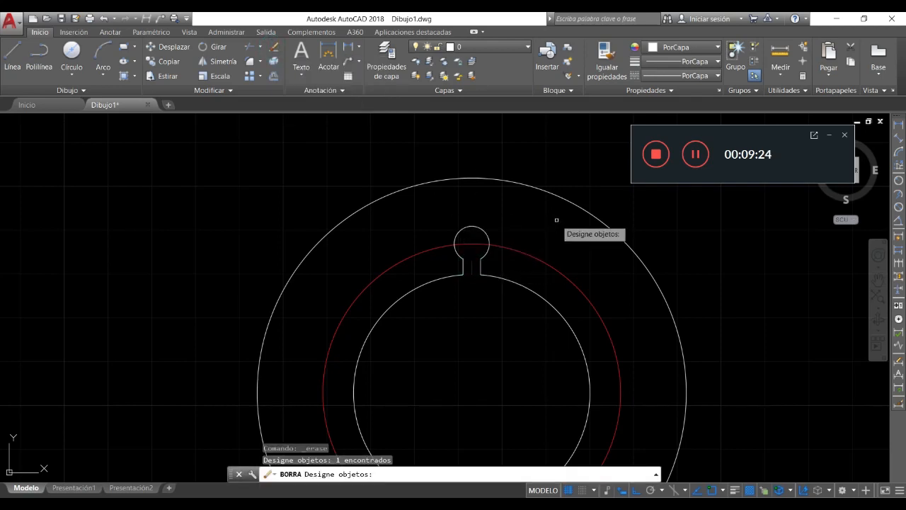
pyautogui.press('Return')
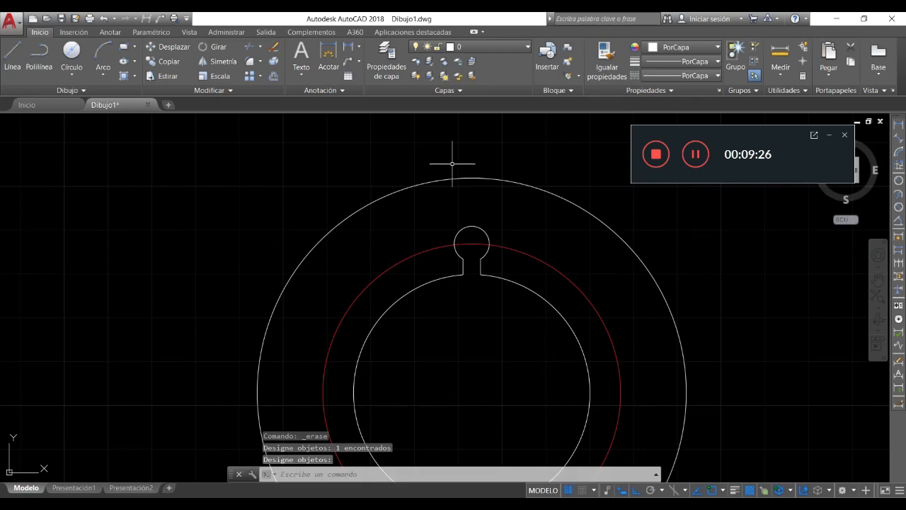
# Step: Create a polar array of the notch's arc and its two side lines around the center of the concentric circles
pyautogui.scroll(-2, 452, 164)
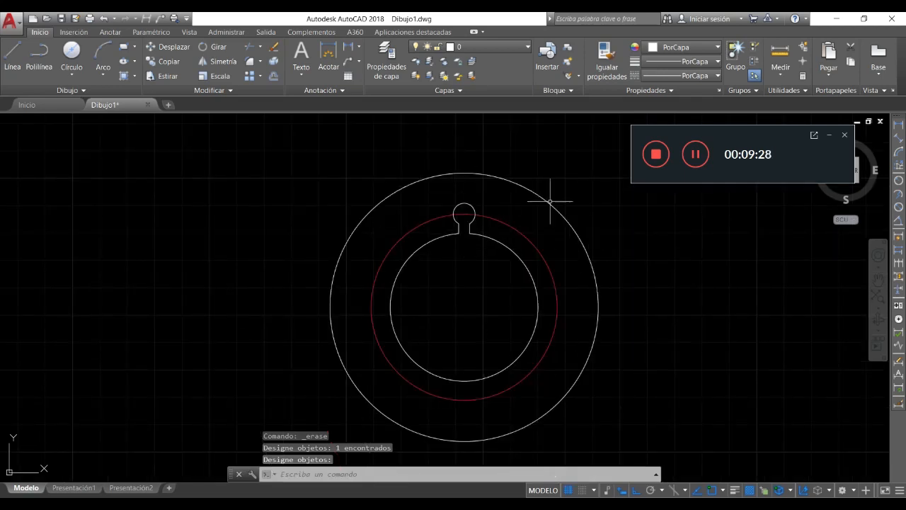
pyautogui.scroll(2, 464, 228)
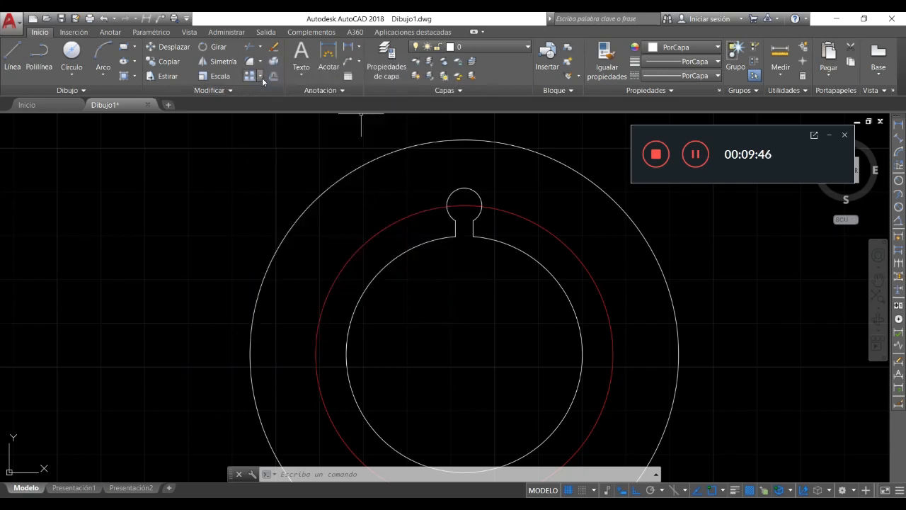
pyautogui.click(260, 76)
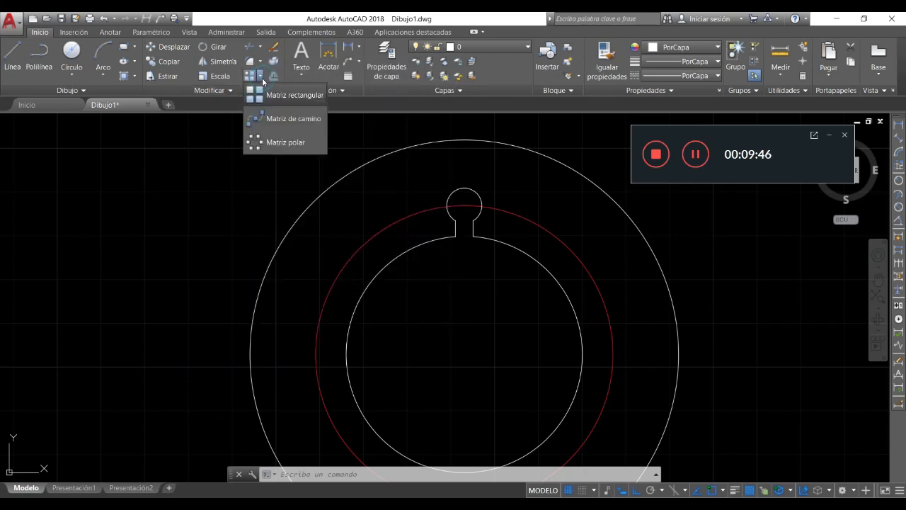
pyautogui.click(283, 145)
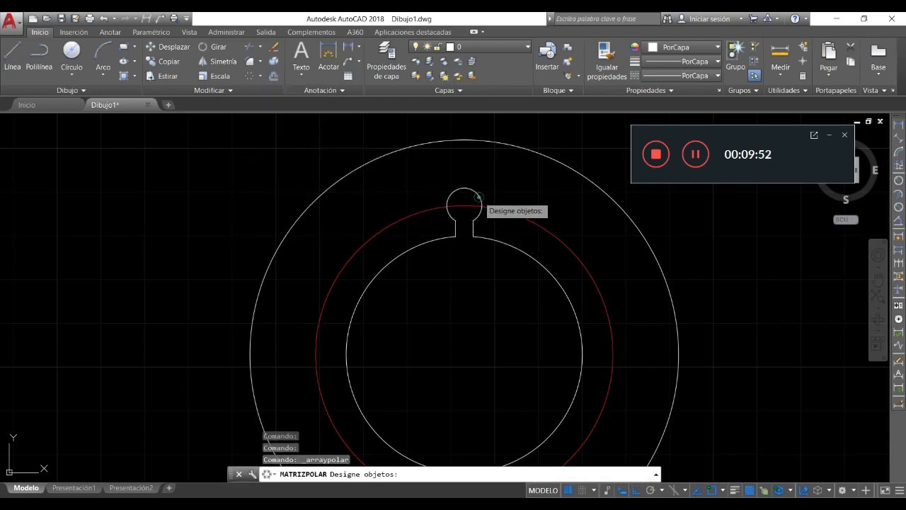
pyautogui.click(472, 220)
pyautogui.click(472, 229)
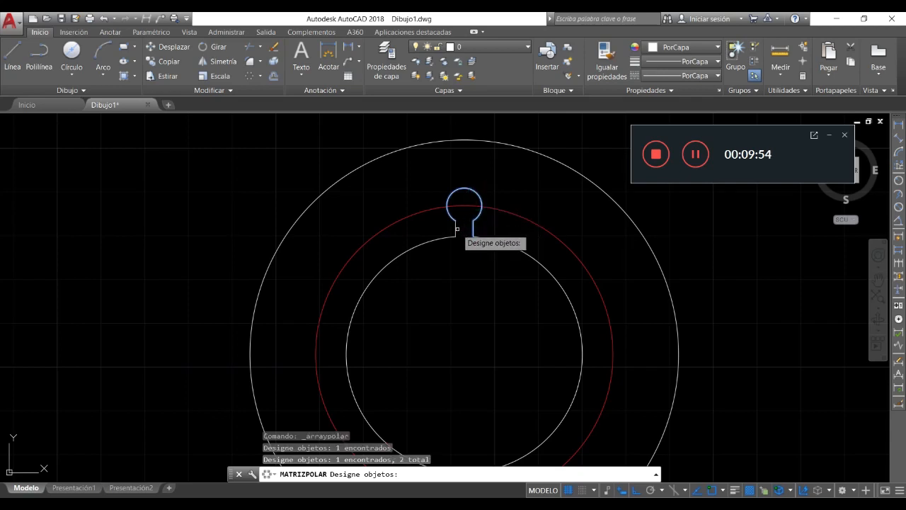
pyautogui.click(455, 229)
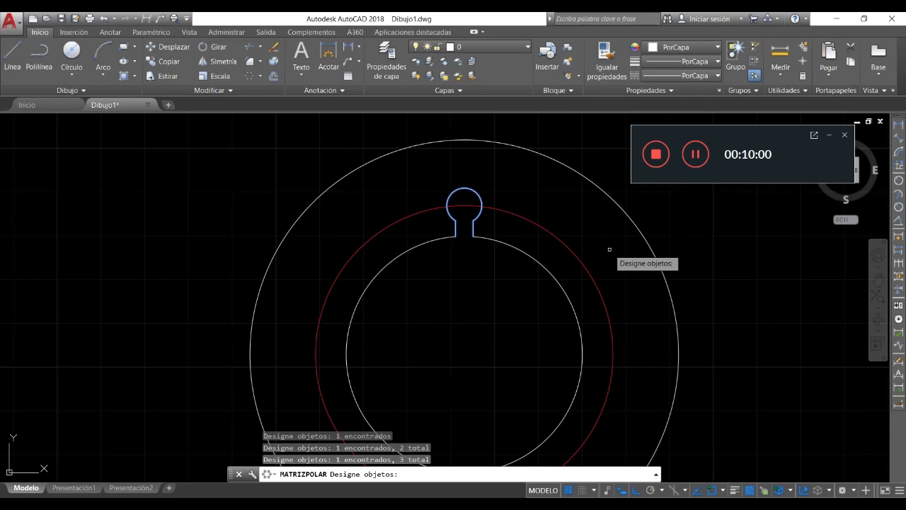
pyautogui.press('Return')
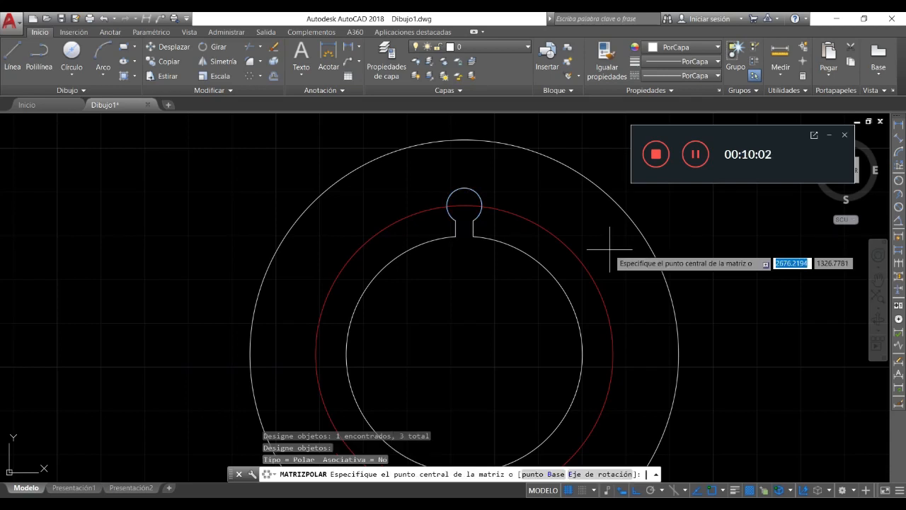
pyautogui.click(465, 353)
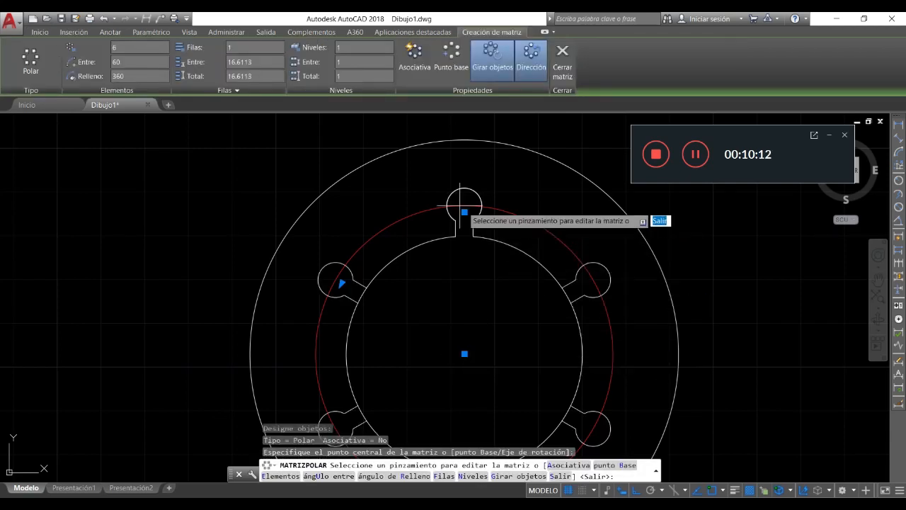
# Step: Make the polar array associative and set its number of items to 12
pyautogui.scroll(-2, 432, 197)
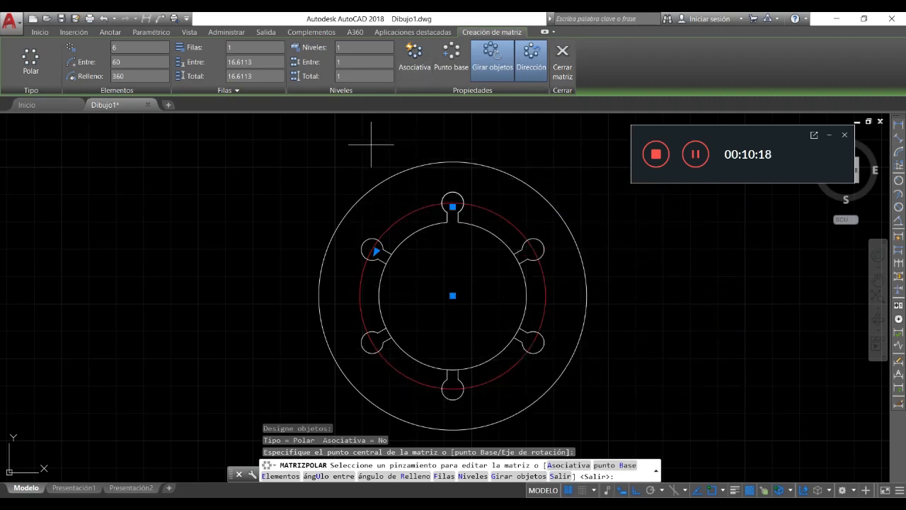
pyautogui.click(417, 70)
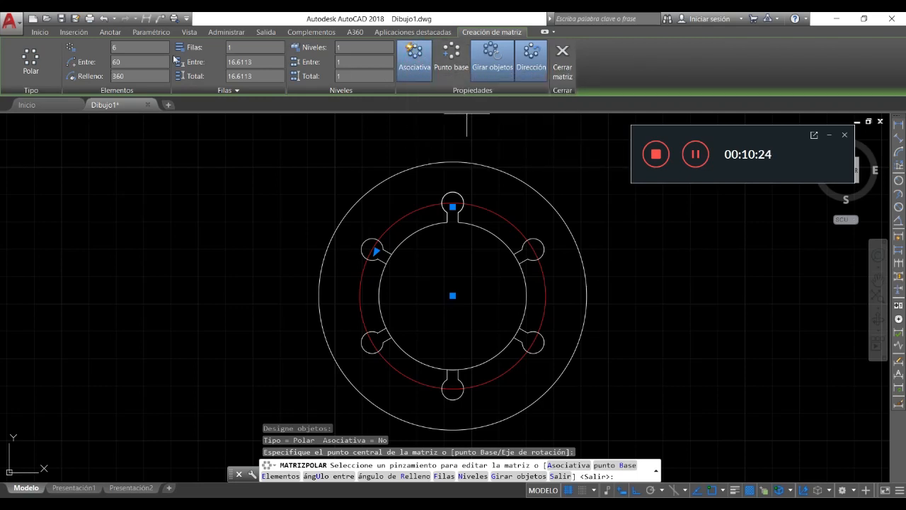
pyautogui.click(125, 48)
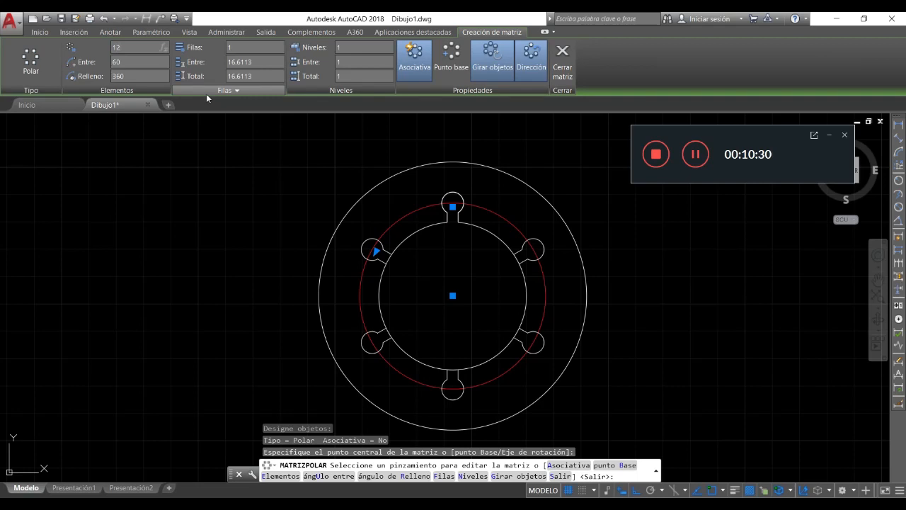
pyautogui.press('Return')
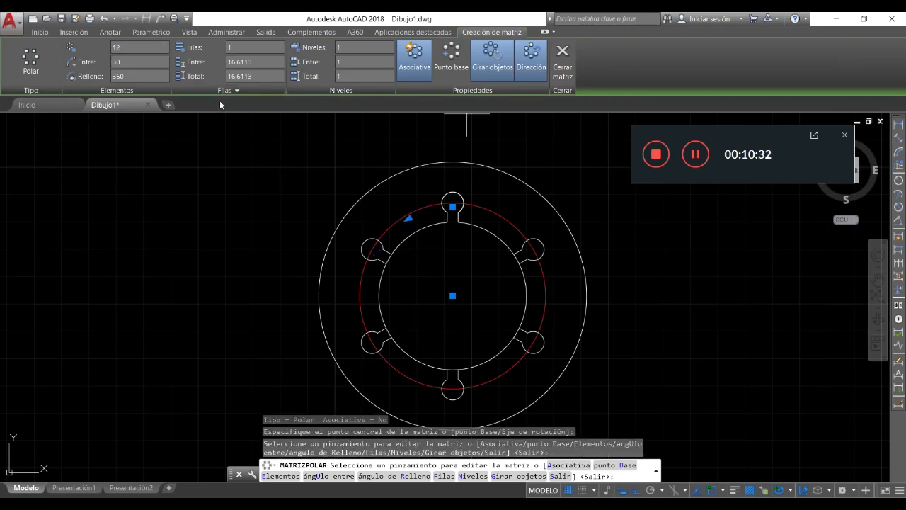
# Step: Try a 270-degree fill angle on the polar array and set it back to 360 degrees
pyautogui.click(137, 75)
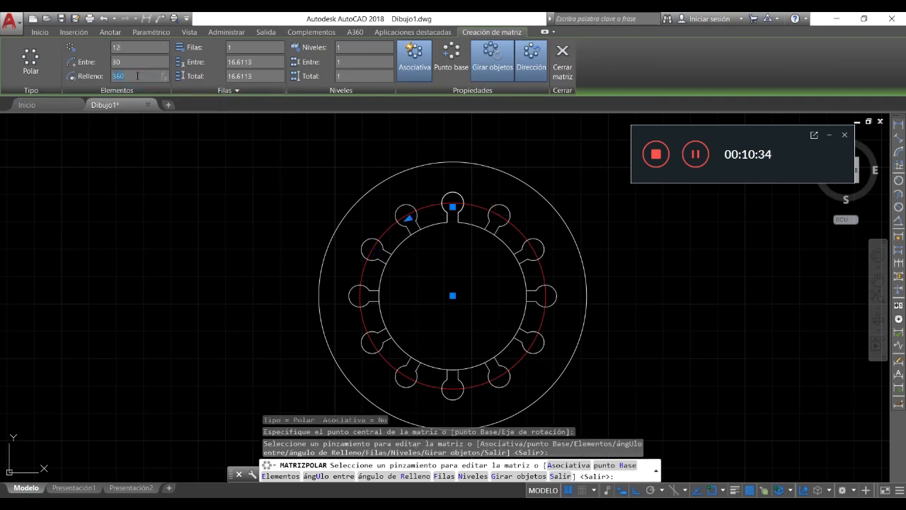
pyautogui.moveTo(137, 76); pyautogui.dragTo(105, 79)
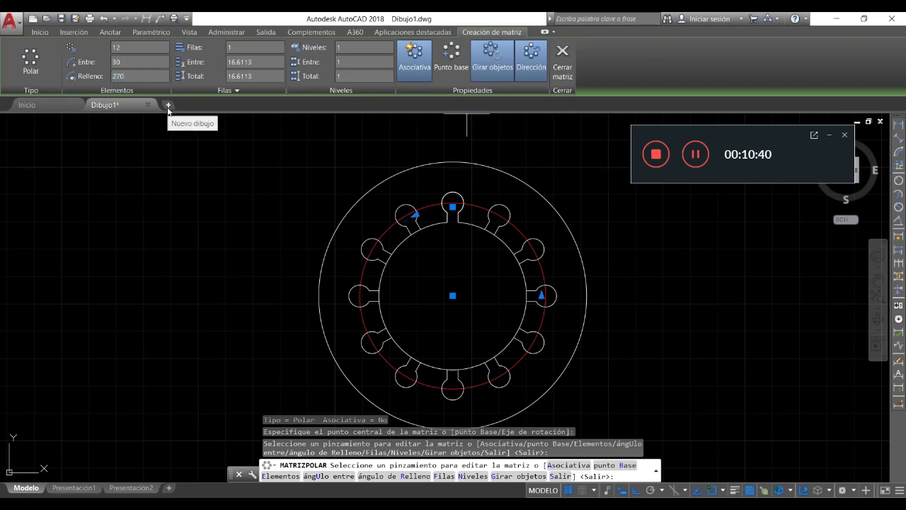
pyautogui.press('Return')
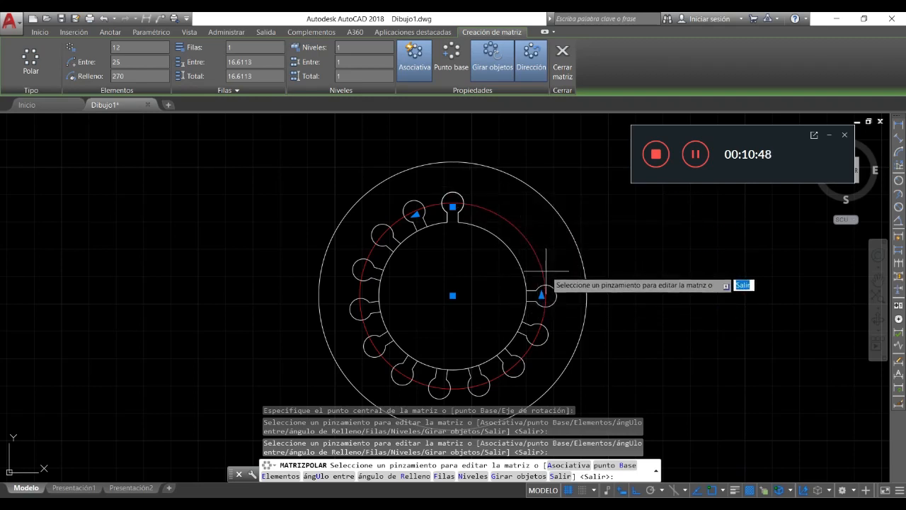
pyautogui.click(129, 75)
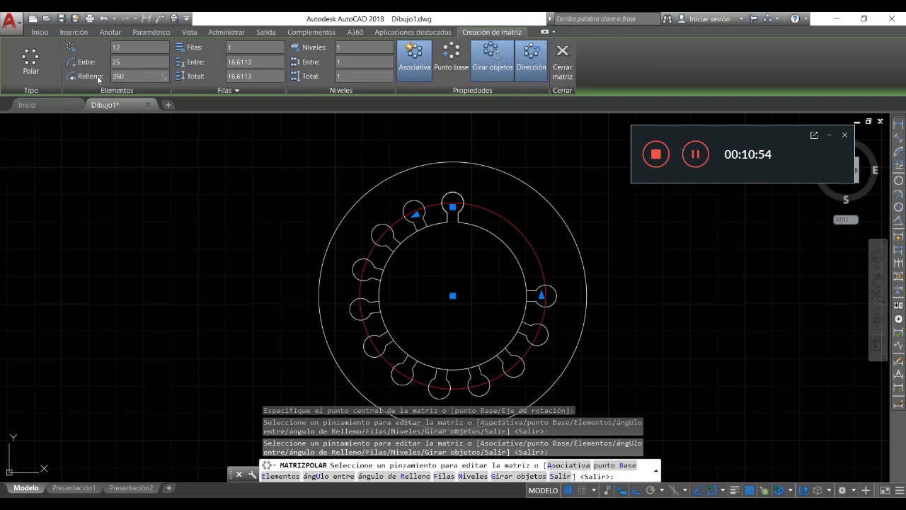
pyautogui.press('Return')
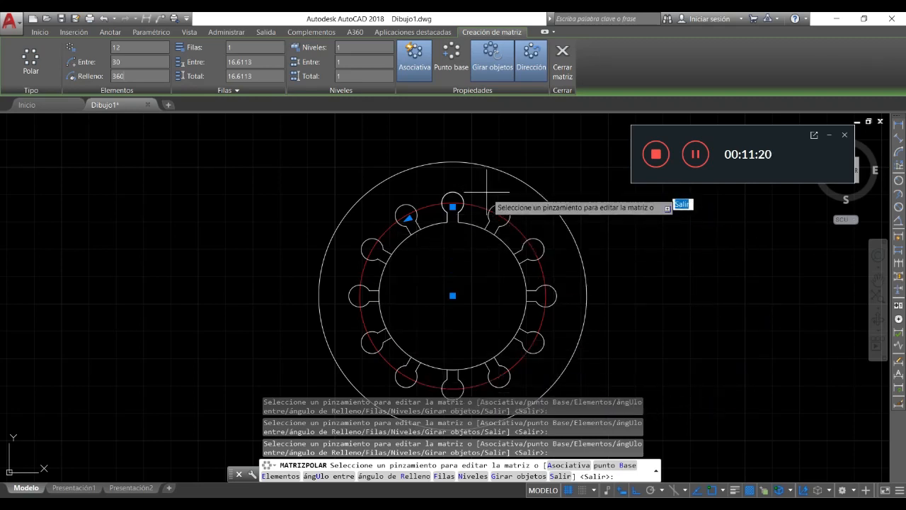
# Step: Make the 12-item polar array of notches non-associative and finish the array
pyautogui.click(414, 66)
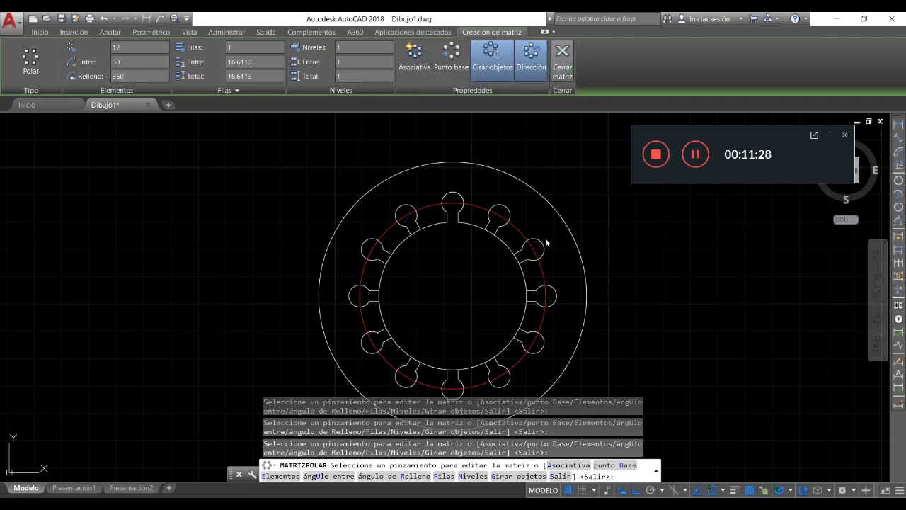
pyautogui.press('Return')
pyautogui.scroll(2, 460, 219)
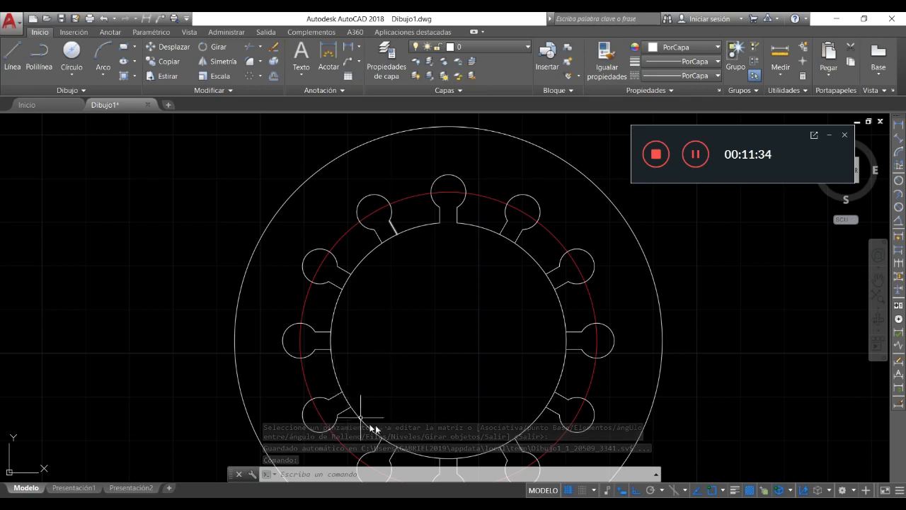
# Step: Trim the inner circle's segments across the openings of the arrayed notches, using all the figure's objects as cutting edges
pyautogui.click(248, 46)
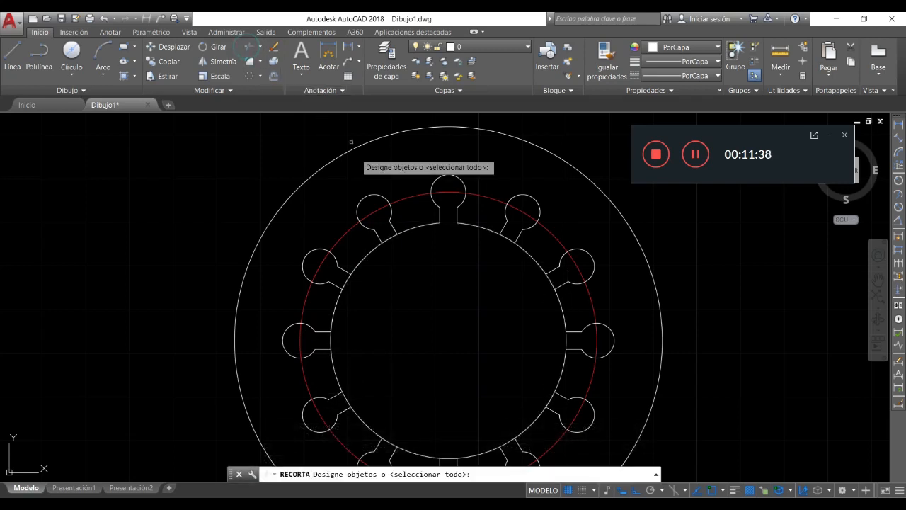
pyautogui.scroll(-2, 351, 141)
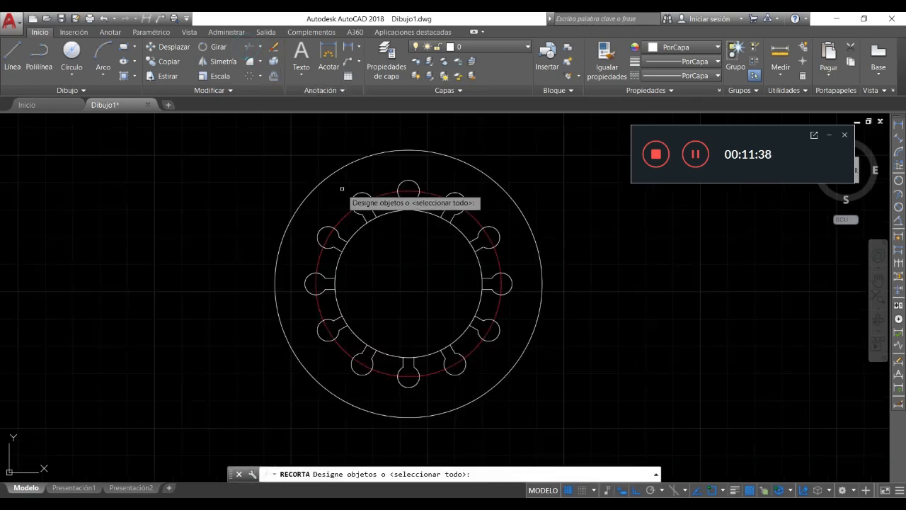
pyautogui.click(588, 137)
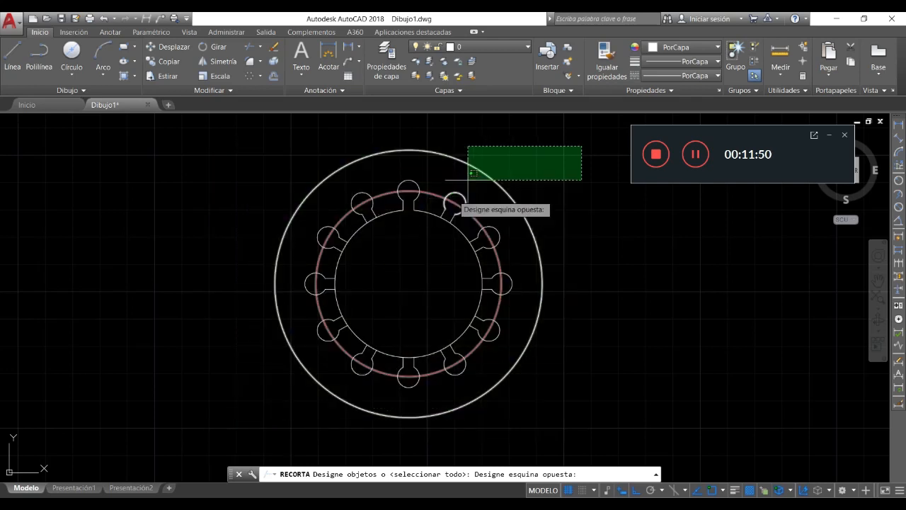
pyautogui.click(215, 435)
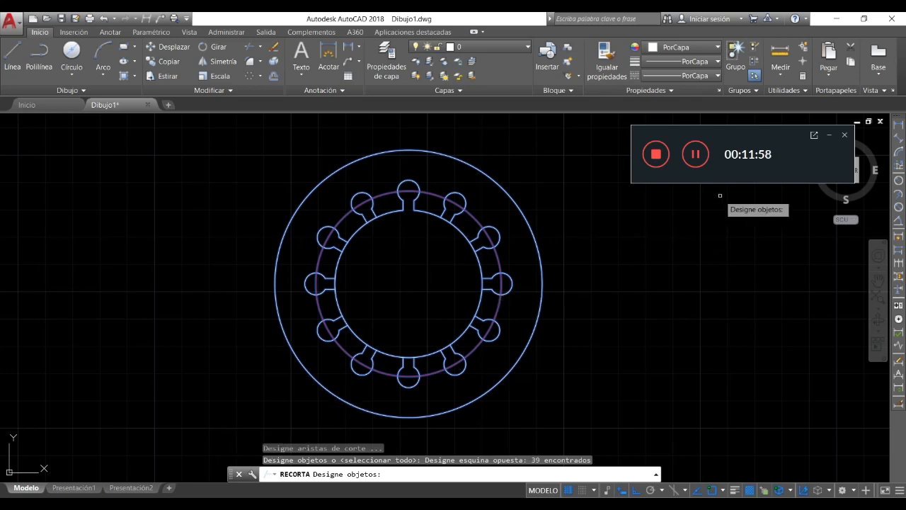
pyautogui.press('Return')
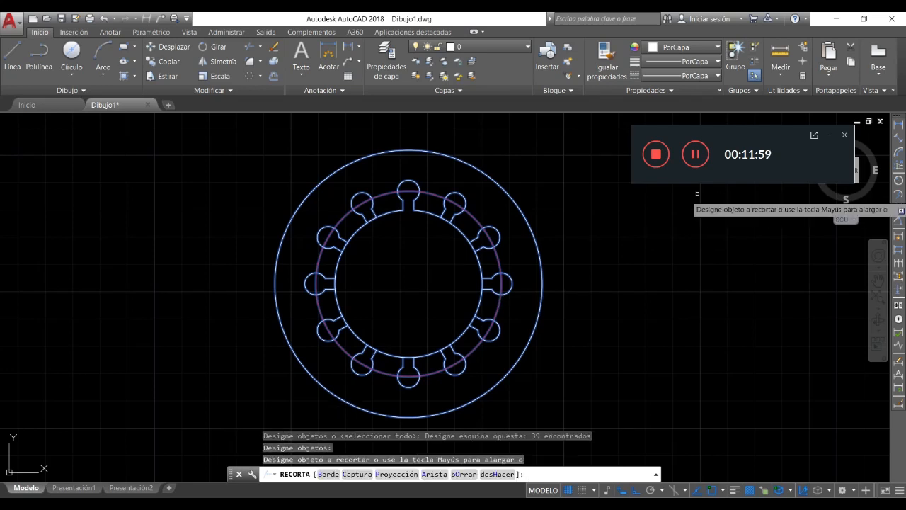
pyautogui.click(370, 221)
pyautogui.click(344, 246)
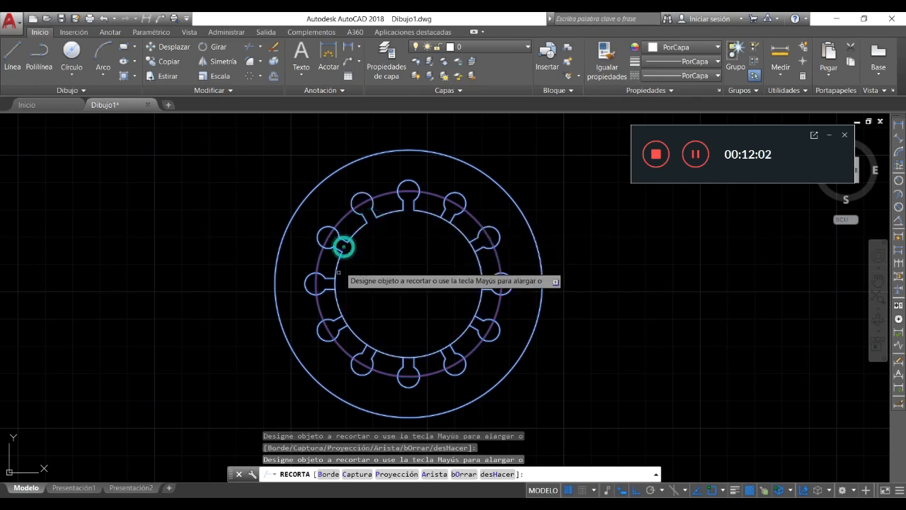
pyautogui.click(345, 319)
pyautogui.click(372, 346)
pyautogui.click(407, 356)
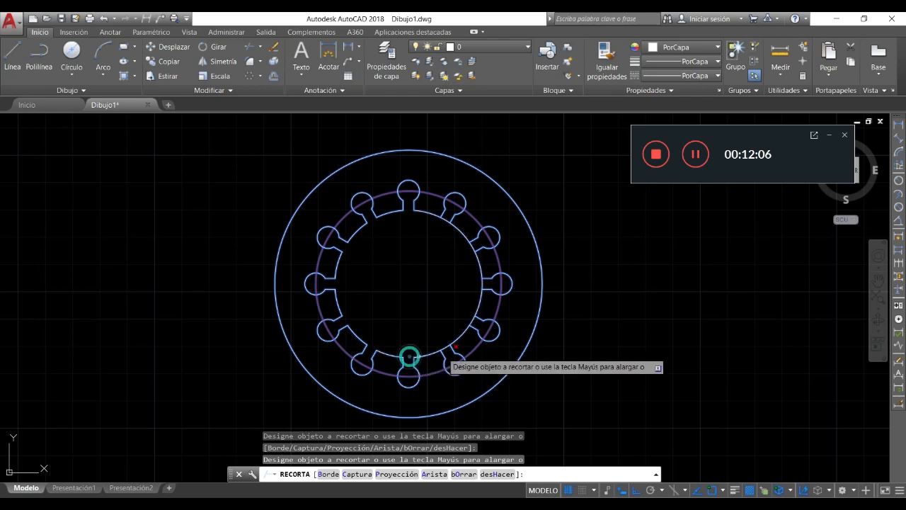
pyautogui.click(444, 349)
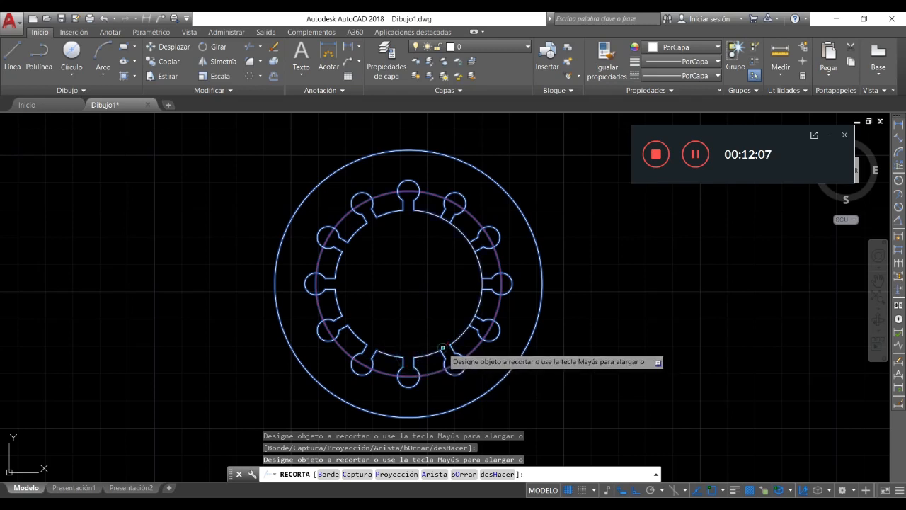
pyautogui.click(474, 323)
pyautogui.click(484, 283)
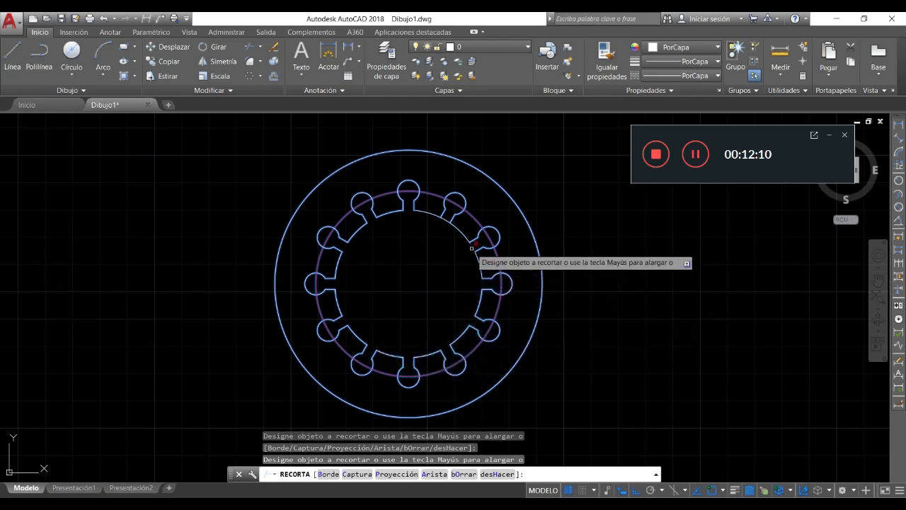
pyautogui.click(472, 250)
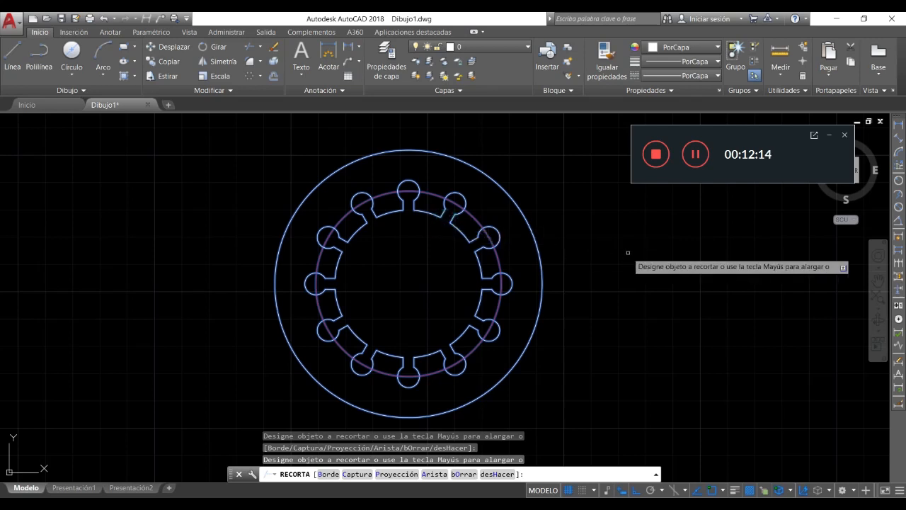
pyautogui.press('Return')
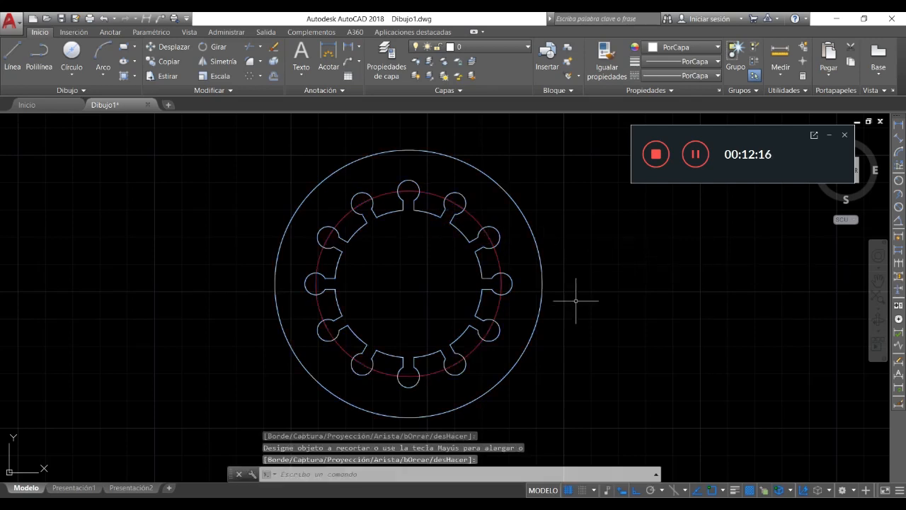
# Step: Draw a vertical line 63 units long upward from the center of the concentric circles
pyautogui.scroll(-2, 558, 247)
pyautogui.scroll(-2, 561, 238)
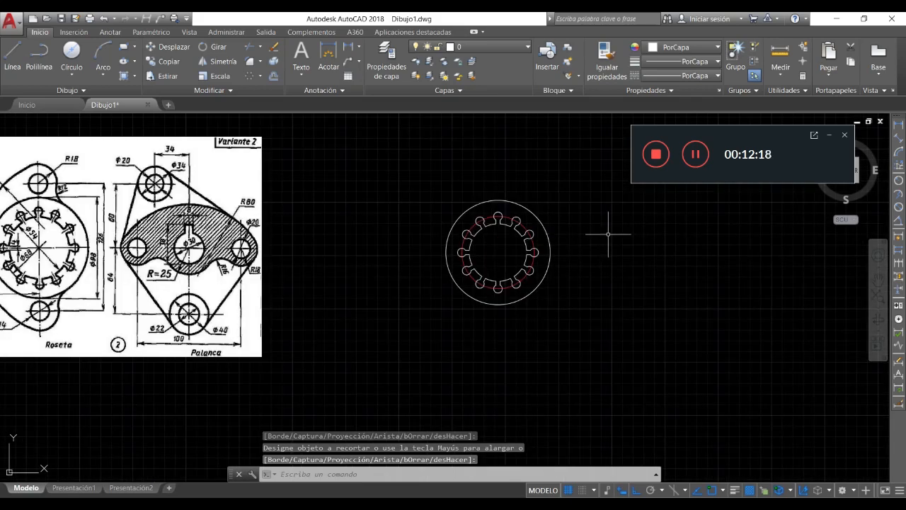
pyautogui.scroll(-2, 546, 263)
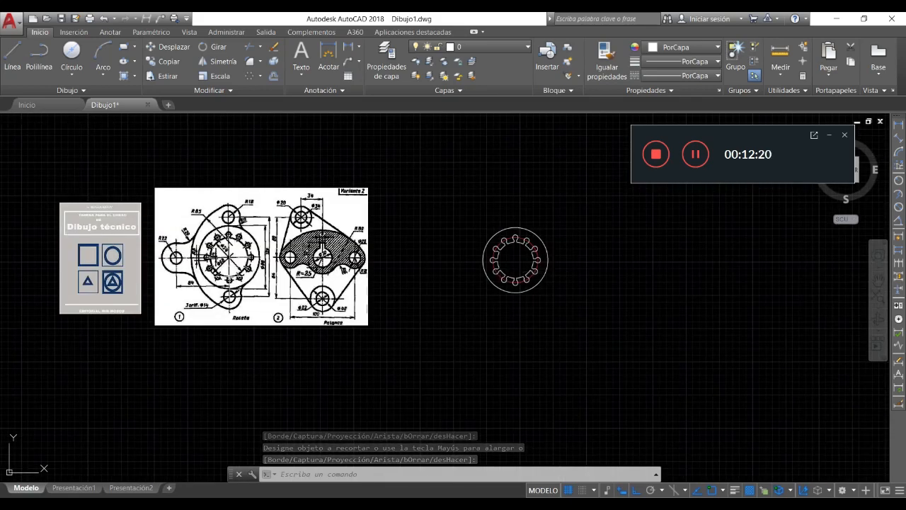
pyautogui.scroll(2, 197, 258)
pyautogui.scroll(-2, 524, 276)
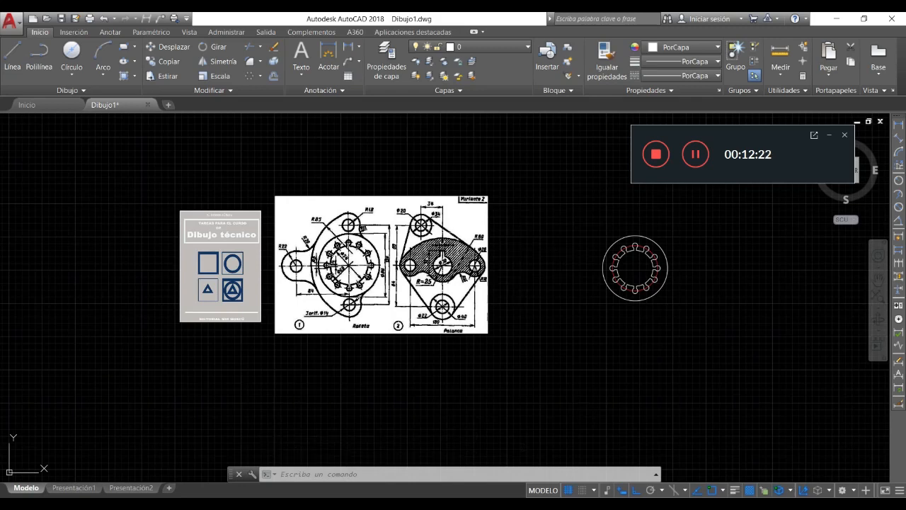
pyautogui.scroll(2, 654, 252)
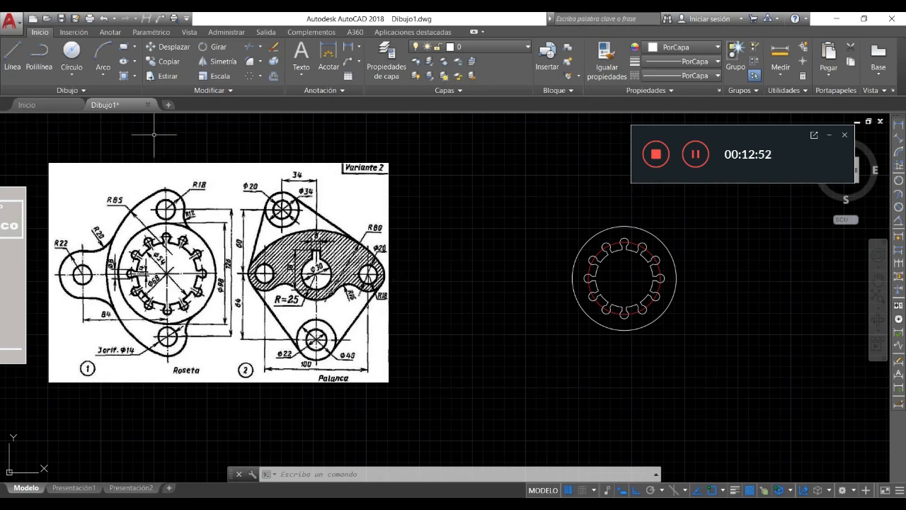
pyautogui.click(14, 55)
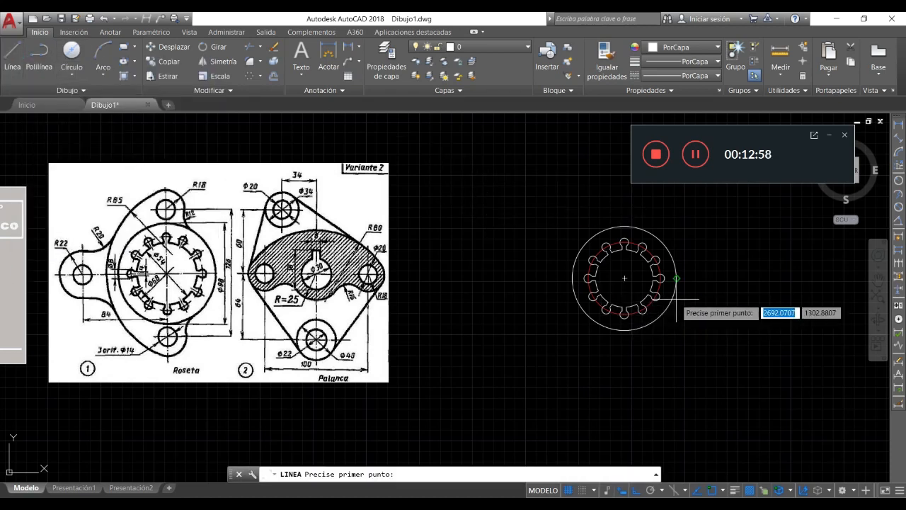
pyautogui.click(624, 278)
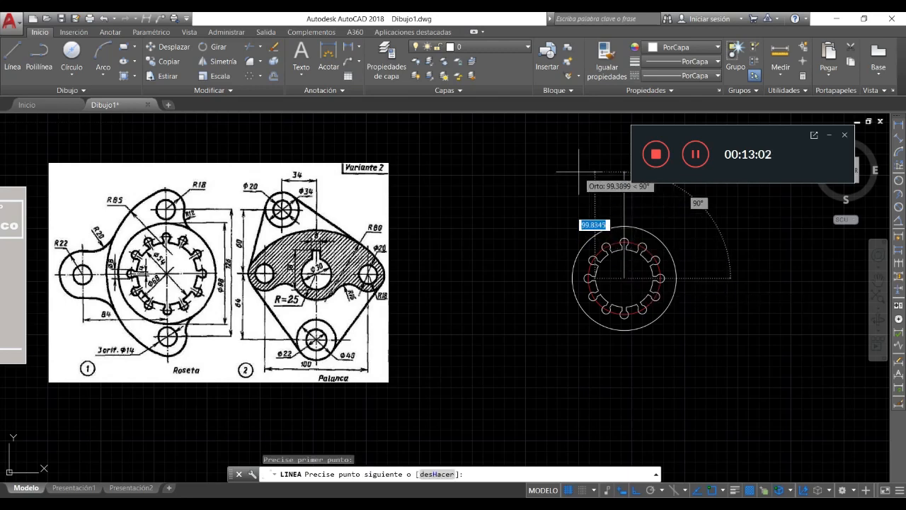
pyautogui.scroll(-1, 570, 187)
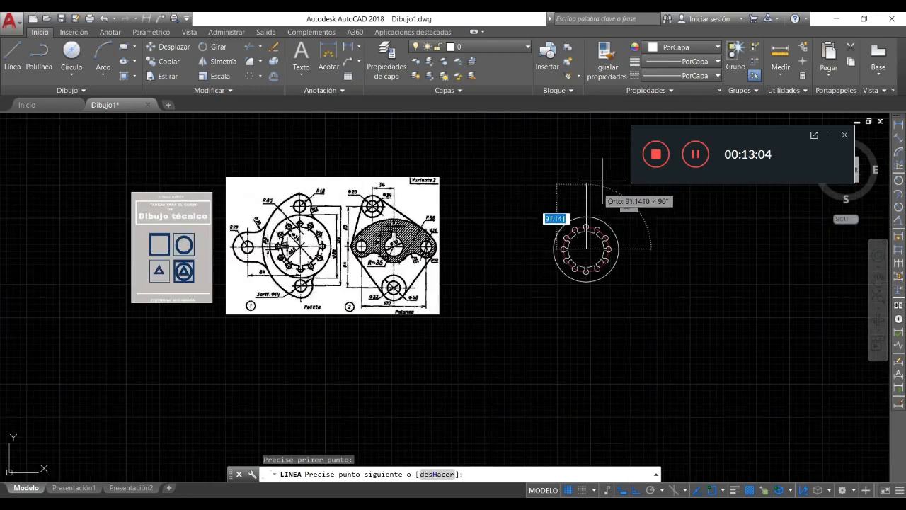
pyautogui.scroll(3, 587, 205)
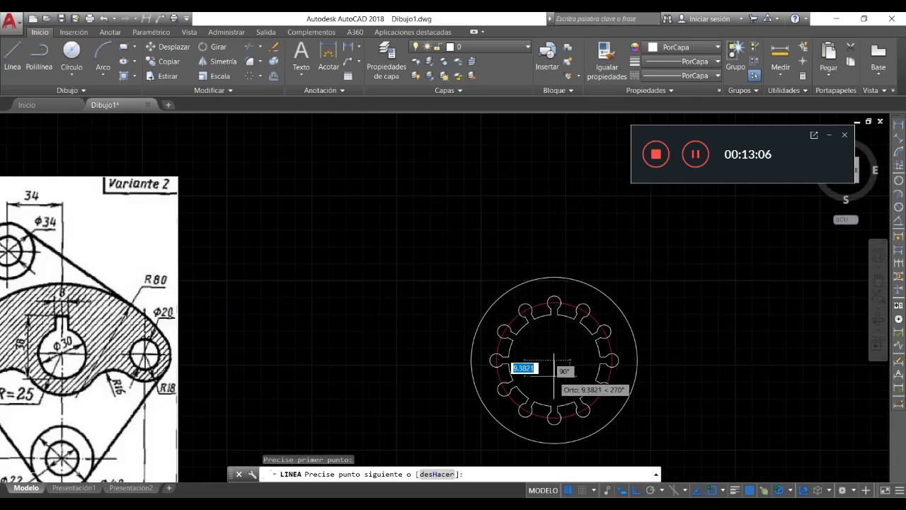
pyautogui.scroll(2, 575, 383)
pyautogui.scroll(-4, 543, 315)
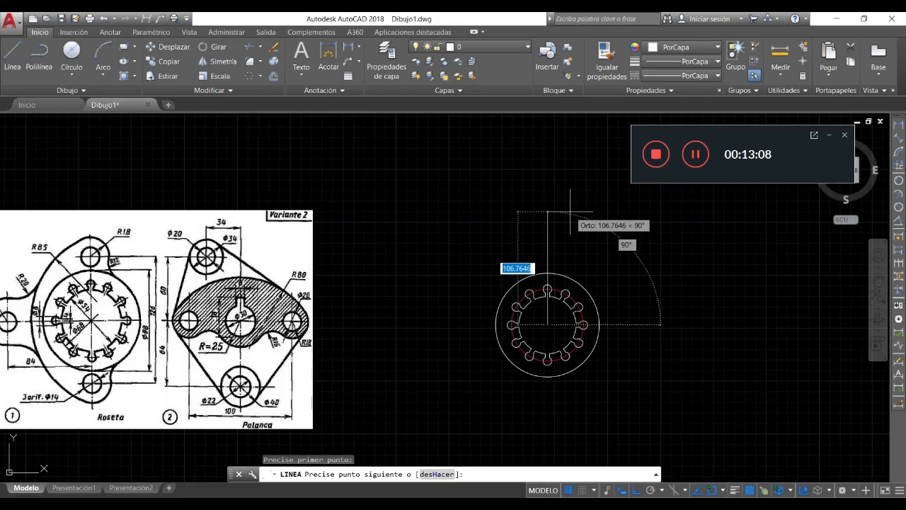
pyautogui.write('63')
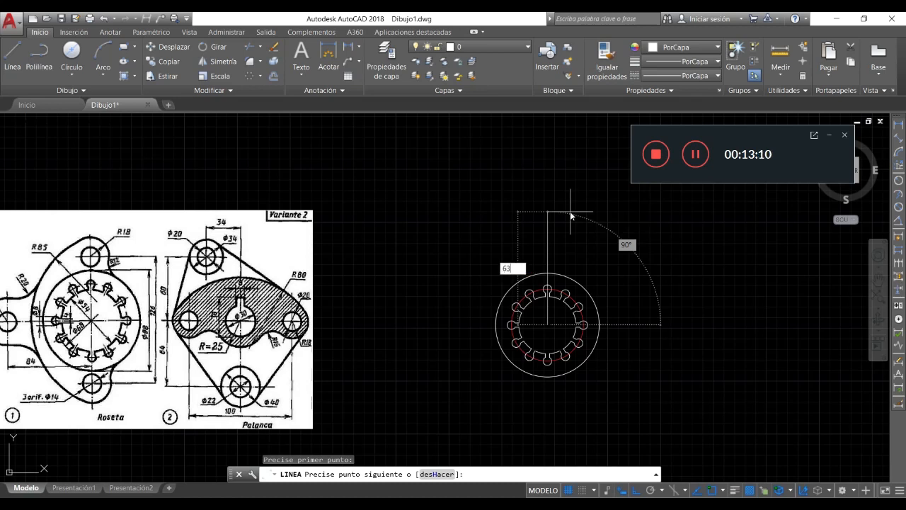
pyautogui.press('Return')
pyautogui.press('Return')
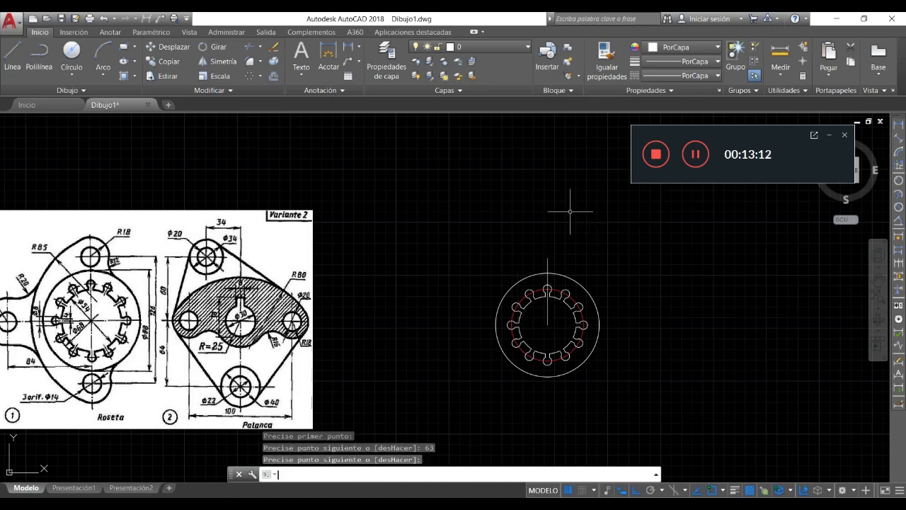
# Step: Draw a vertical line 63 units long downward from the center of the concentric circles
pyautogui.press('Return')
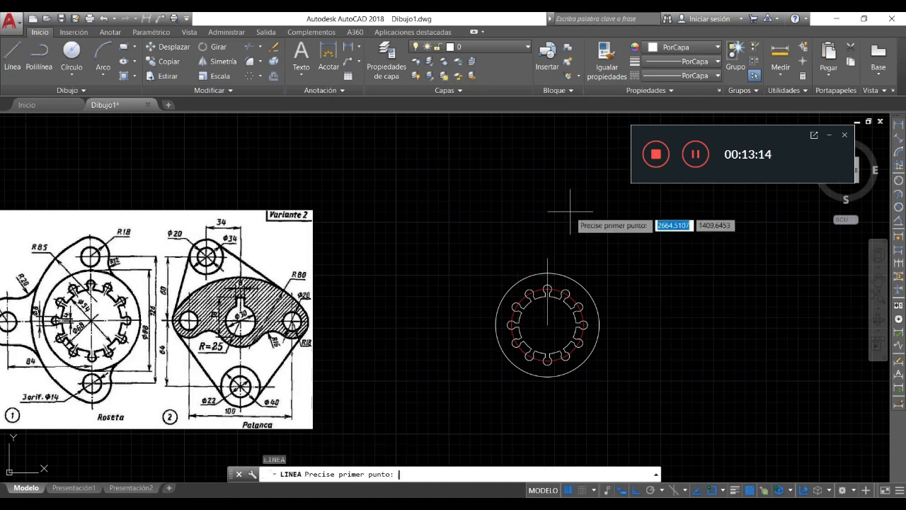
pyautogui.click(547, 325)
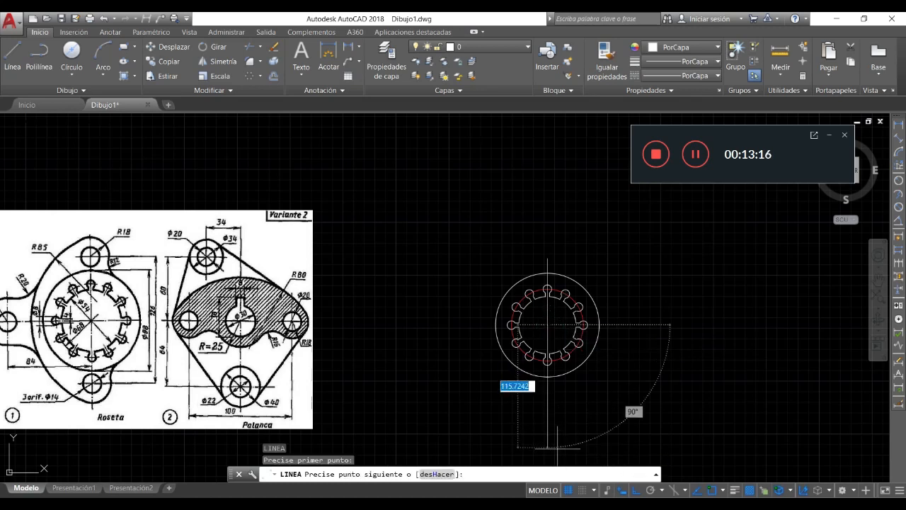
pyautogui.write('63')
pyautogui.press('Return')
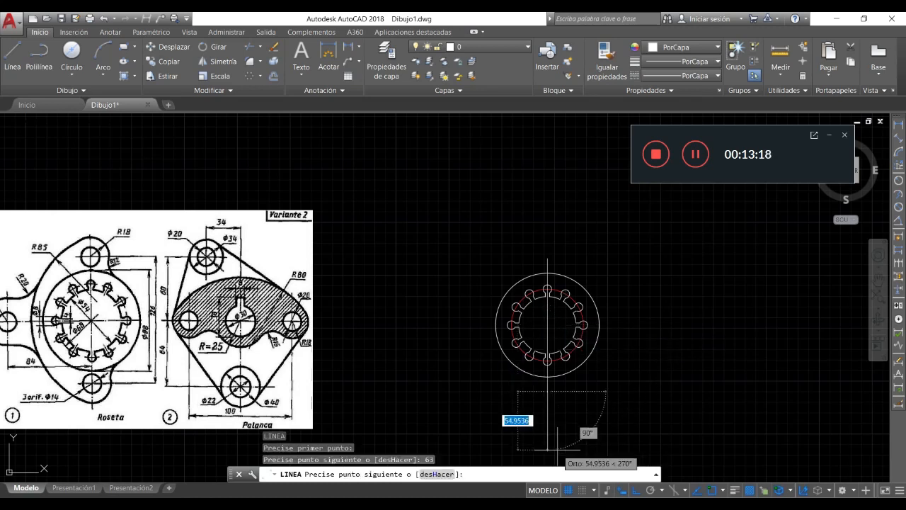
pyautogui.press('Return')
# Step: Draw a horizontal line 84 units long leftward from the center of the concentric circles
pyautogui.scroll(-2, 626, 354)
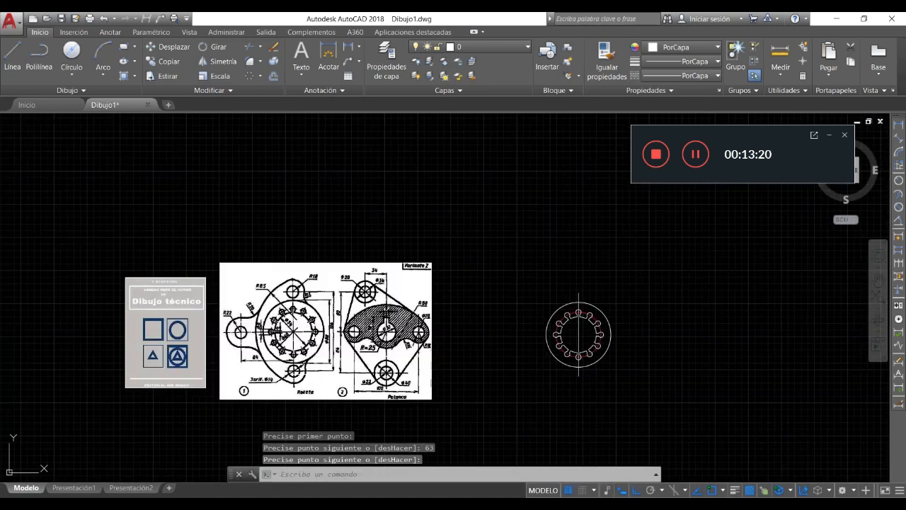
pyautogui.scroll(4, 253, 363)
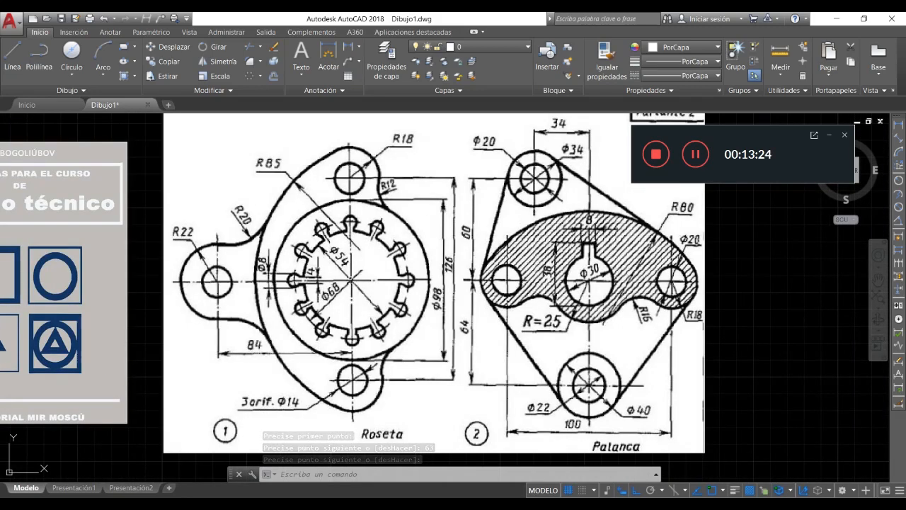
pyautogui.scroll(-4, 203, 276)
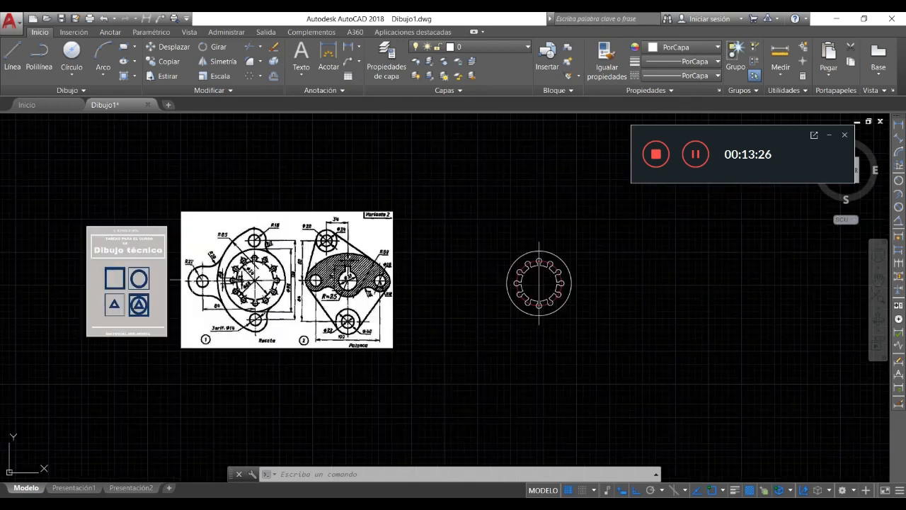
pyautogui.click(12, 58)
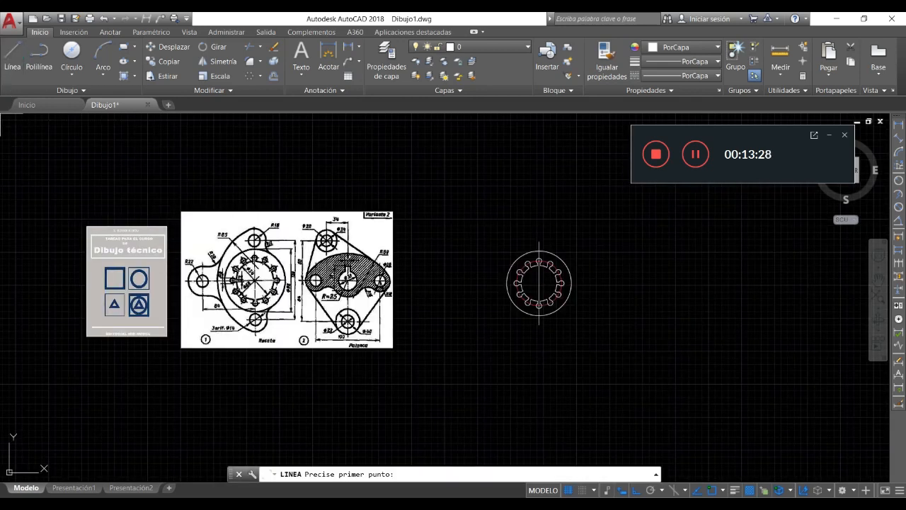
pyautogui.scroll(2, 464, 295)
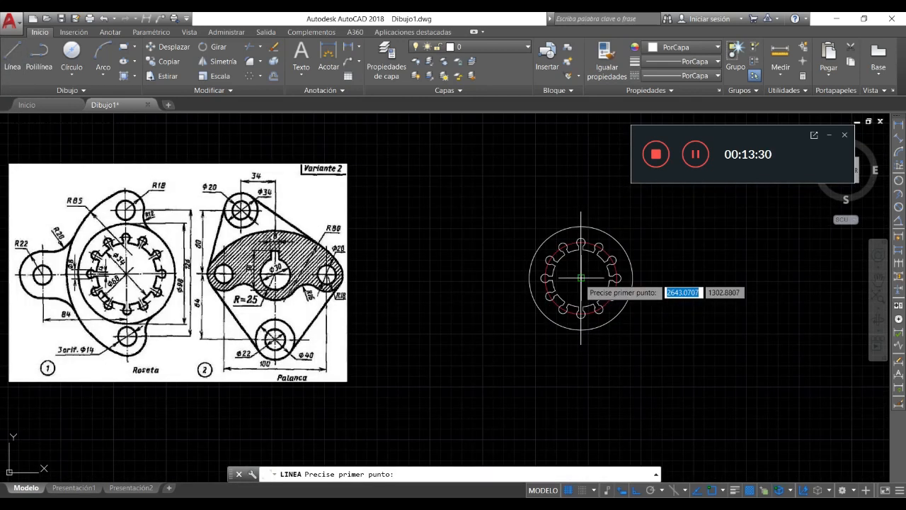
pyautogui.click(581, 278)
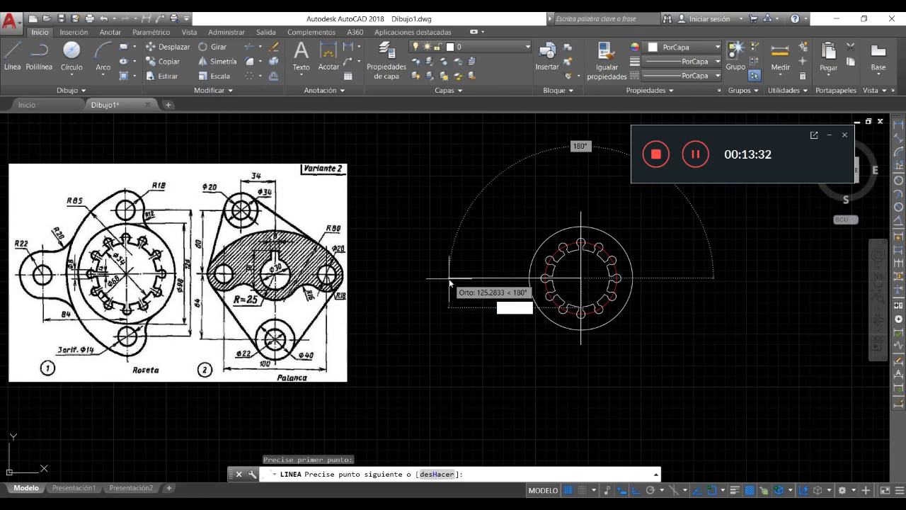
pyautogui.write('84')
pyautogui.press('Return')
pyautogui.press('Return')
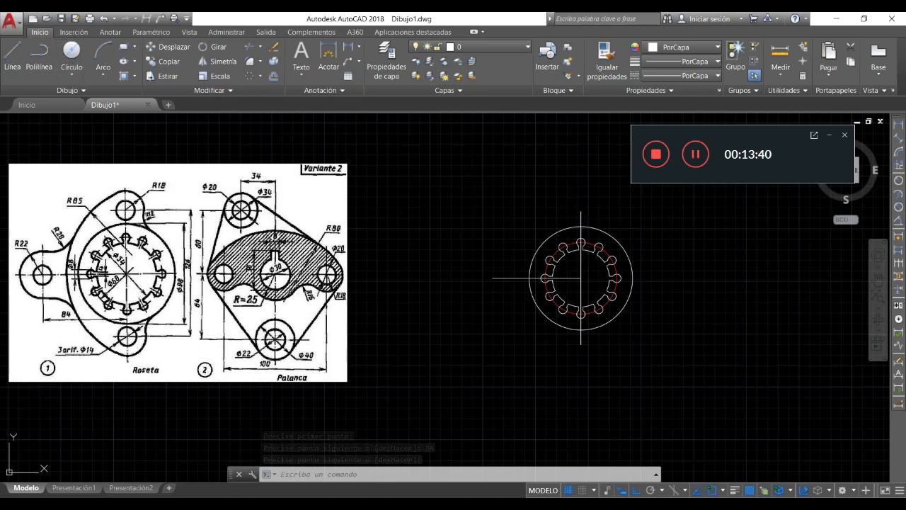
pyautogui.scroll(2, 59, 354)
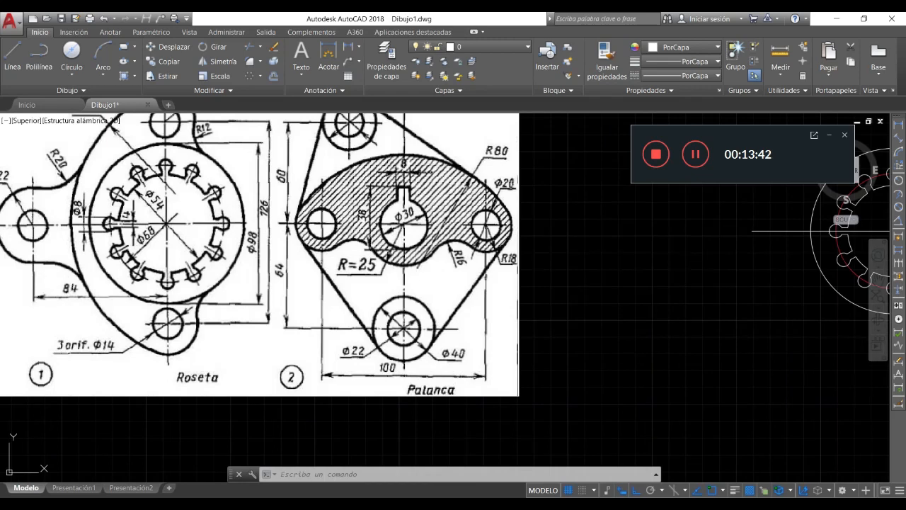
# Step: Draw a 14-unit diameter circle centered on the upper end of the vertical center line
pyautogui.moveTo(403, 283); pyautogui.dragTo(402, 283, button='middle')
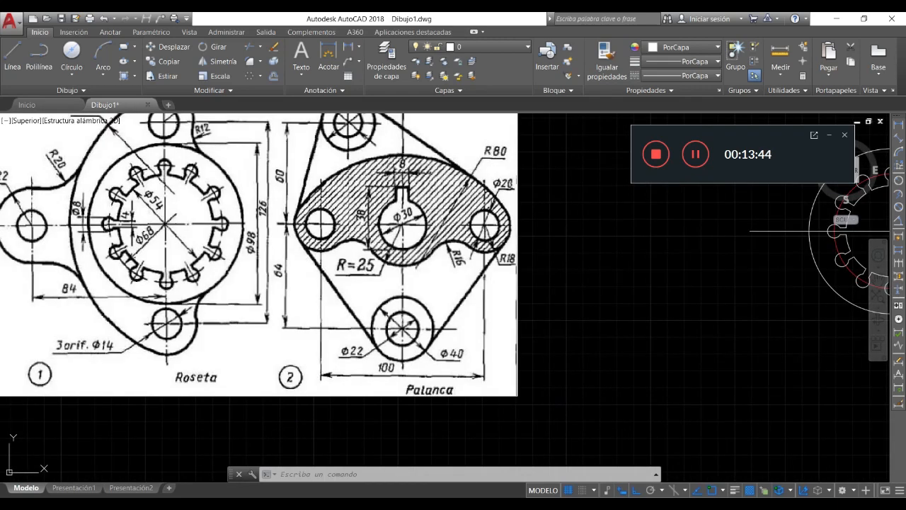
pyautogui.scroll(-2, 75, 352)
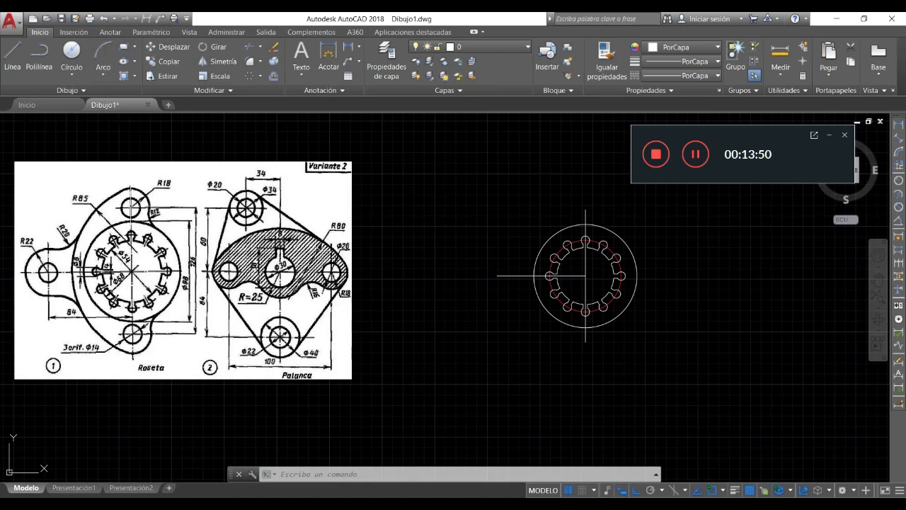
pyautogui.click(72, 71)
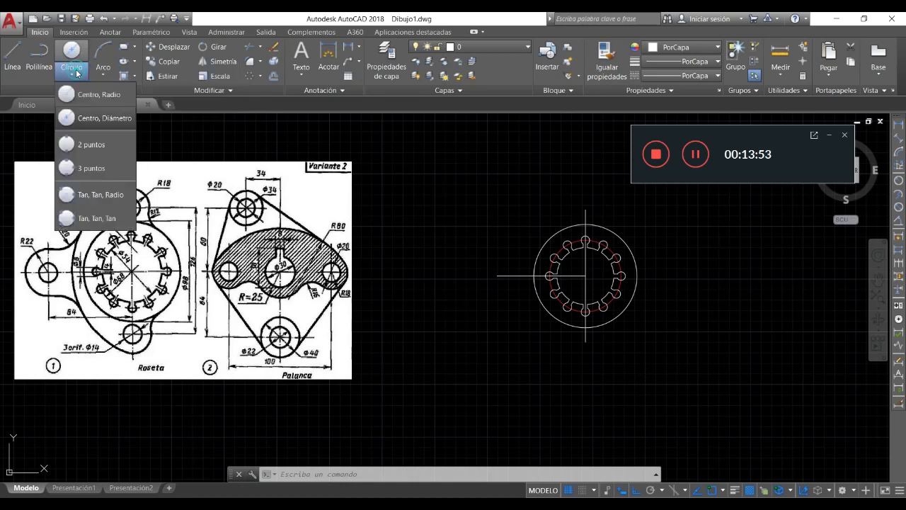
pyautogui.click(98, 118)
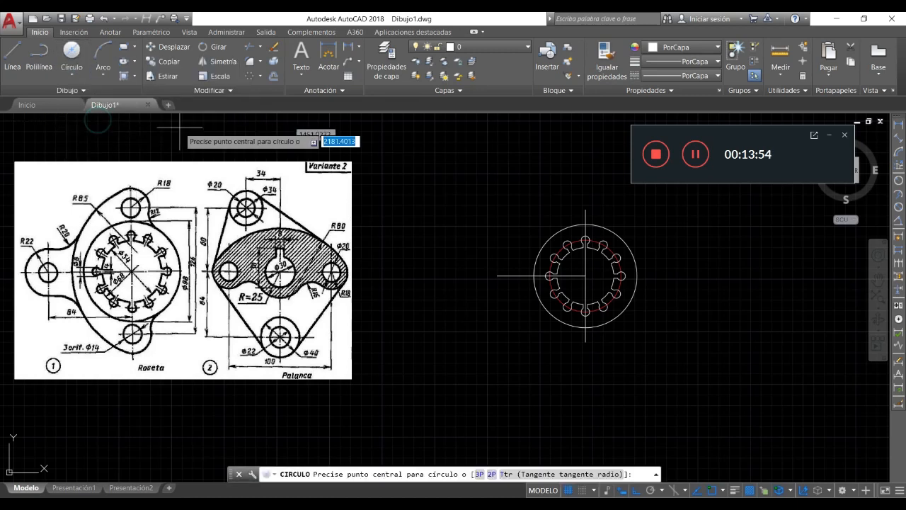
pyautogui.click(585, 209)
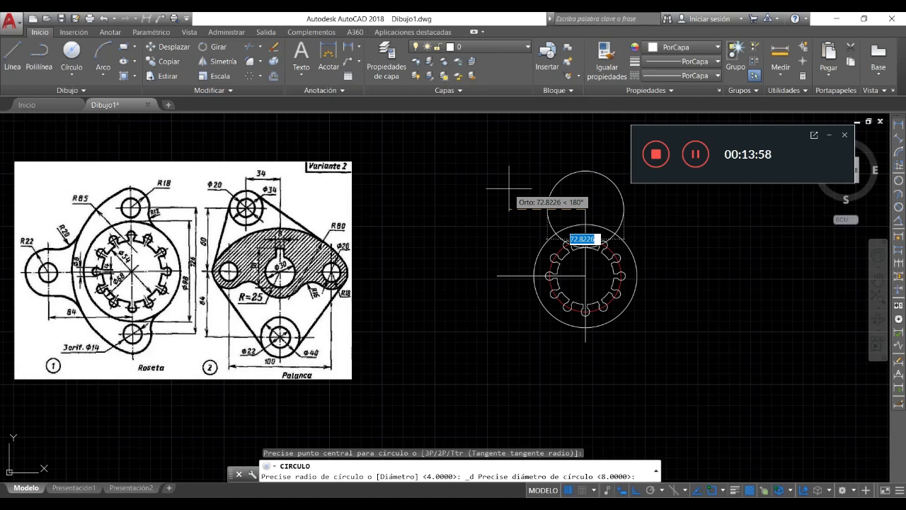
pyautogui.press('Return')
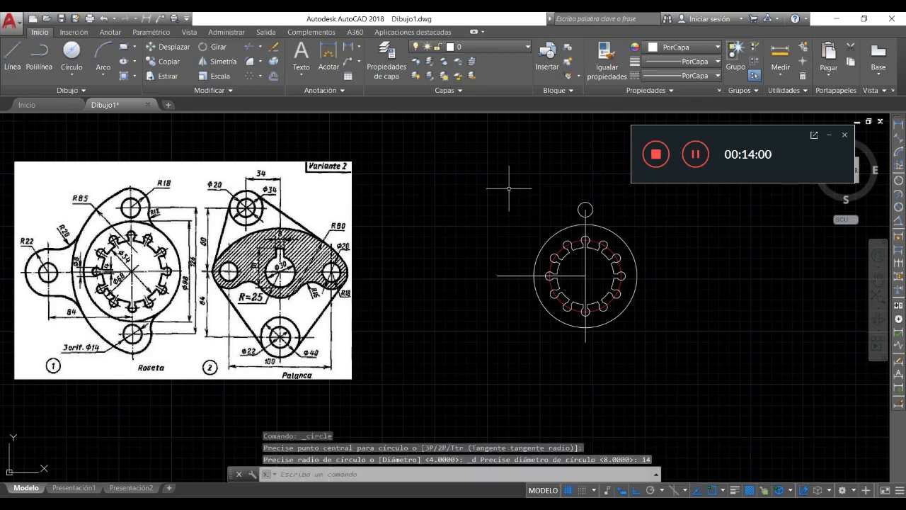
# Step: Draw a circle of radius 14 centered on the left end of the horizontal center line
pyautogui.press('Return')
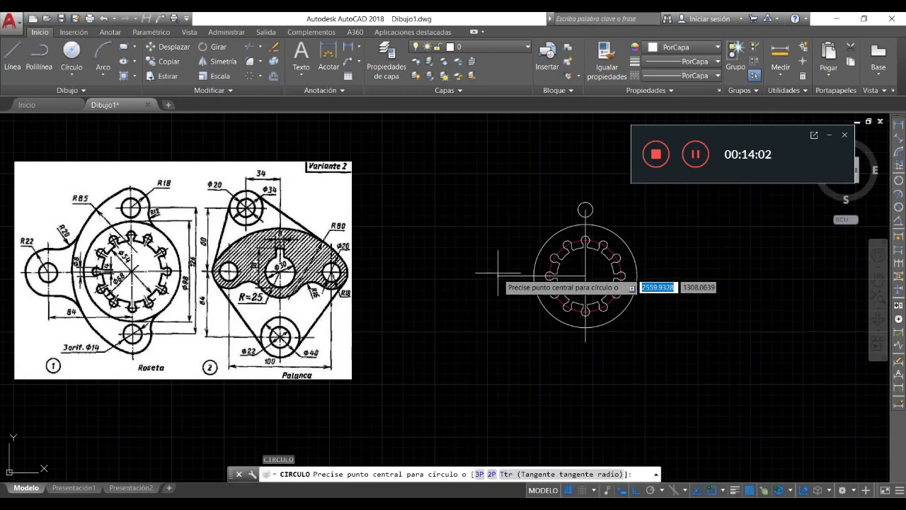
pyautogui.click(497, 275)
pyautogui.write('14')
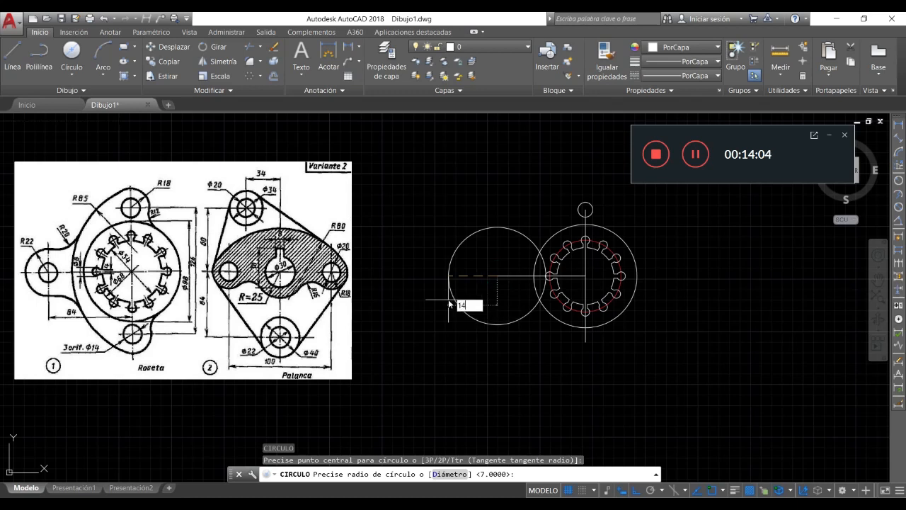
pyautogui.press('Return')
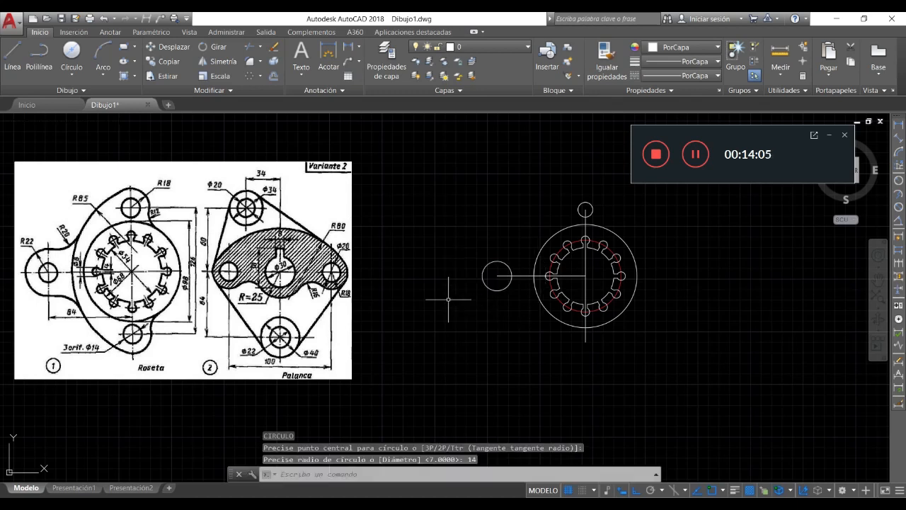
# Step: Erase the radius 14 circle at the left end of the horizontal center line
pyautogui.click(487, 280)
pyautogui.click(471, 291)
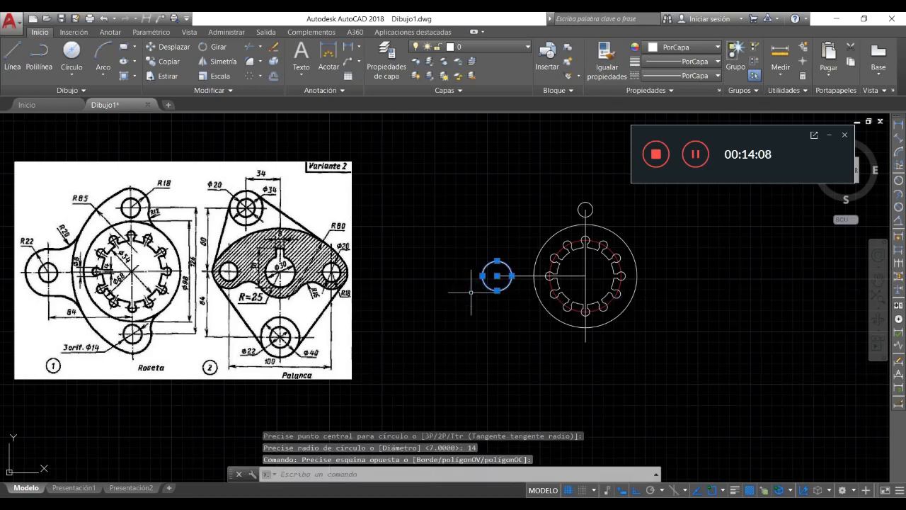
pyautogui.press('Delete')
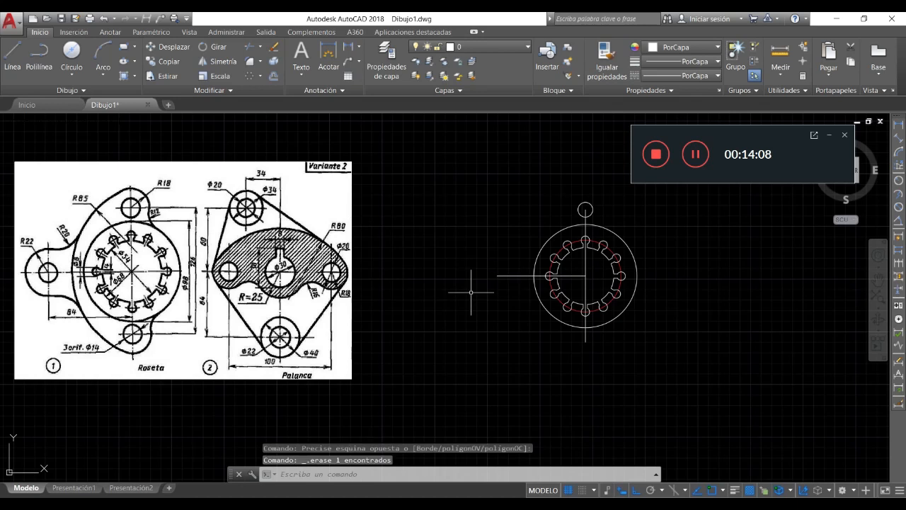
# Step: Draw a 14-unit diameter circle centered on the left end of the horizontal center line
pyautogui.click(71, 51)
pyautogui.click(497, 276)
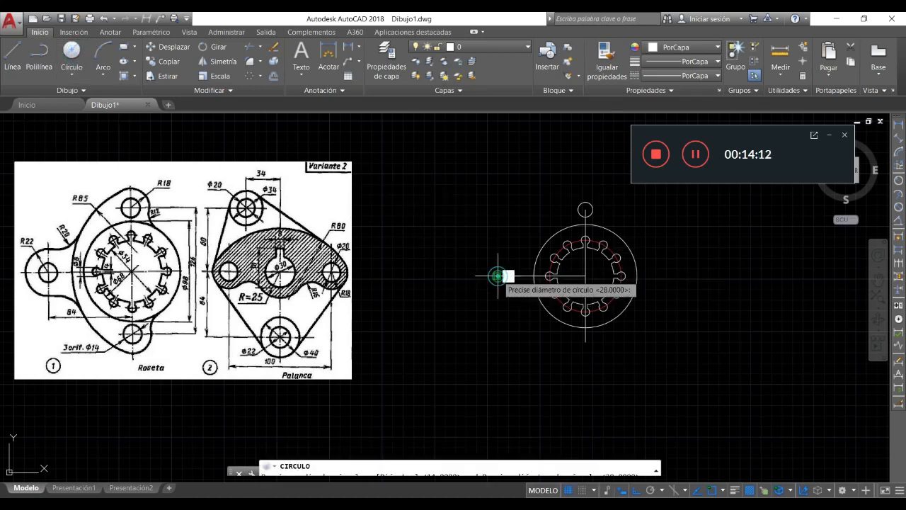
pyautogui.press('Down')
pyautogui.press('Return')
pyautogui.write('14')
pyautogui.press('Return')
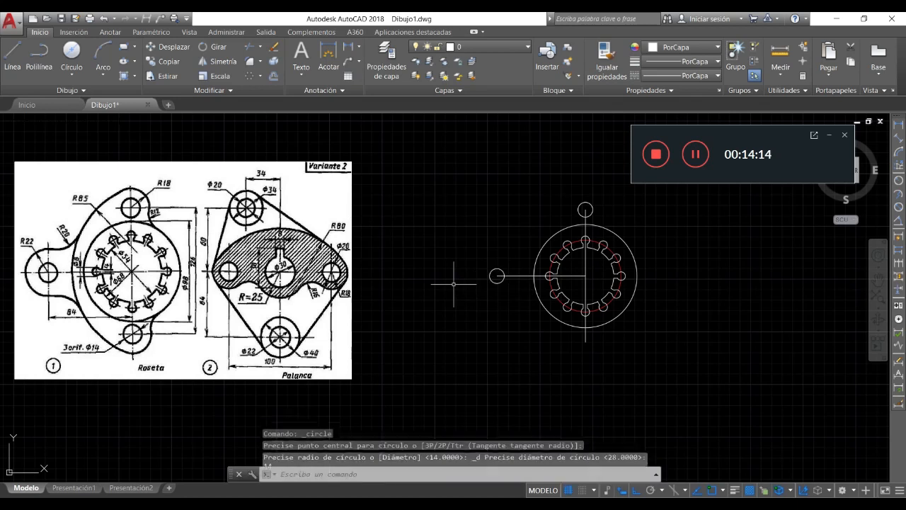
# Step: Draw a 14-unit diameter circle centered on the lower end of the vertical center line
pyautogui.click(71, 51)
pyautogui.click(590, 340)
pyautogui.press('Down')
pyautogui.press('Return')
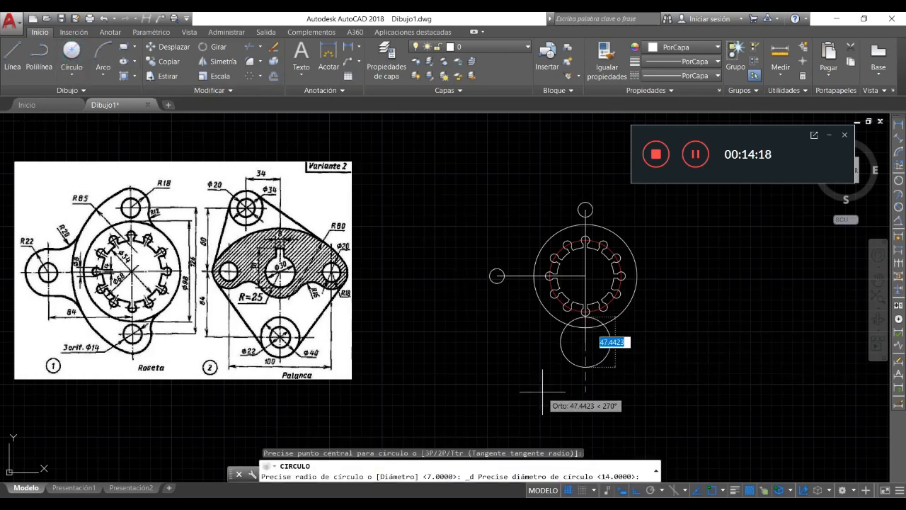
pyautogui.write('14')
pyautogui.press('Return')
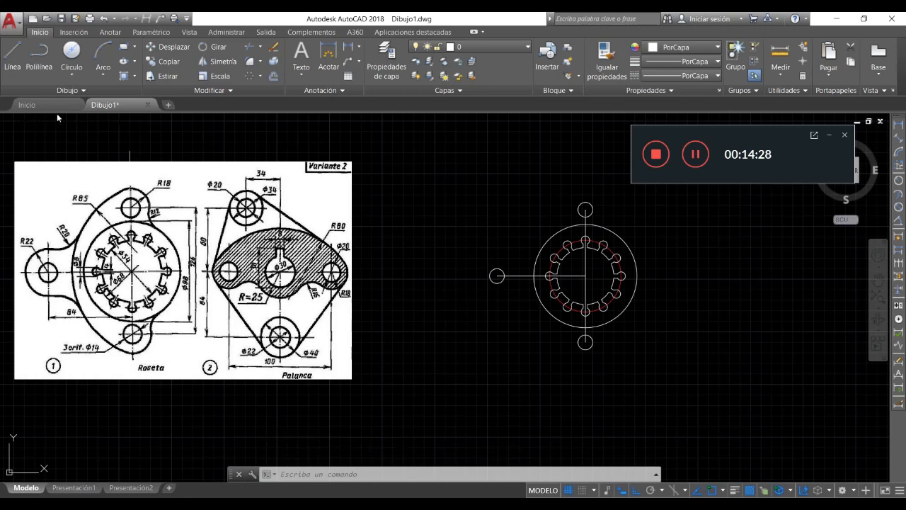
# Step: Draw a circle of radius 18 concentric with the upper hole
pyautogui.click(75, 74)
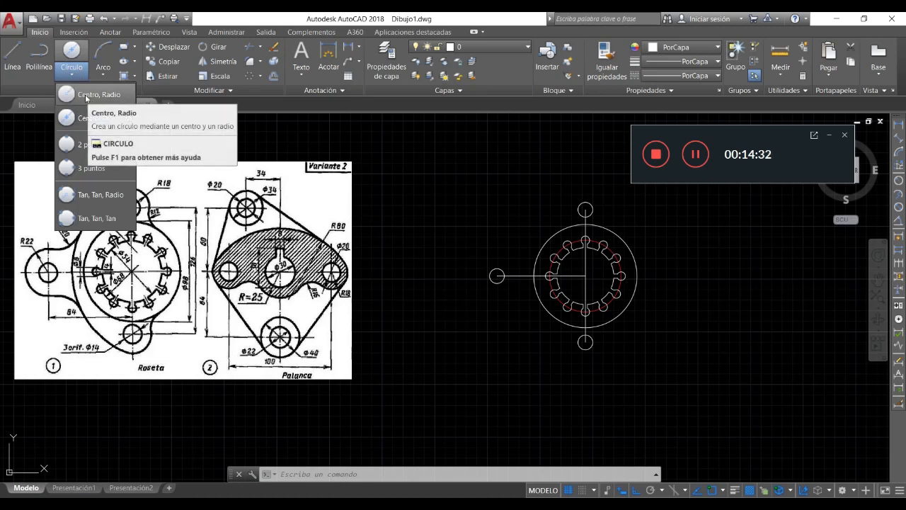
pyautogui.click(87, 97)
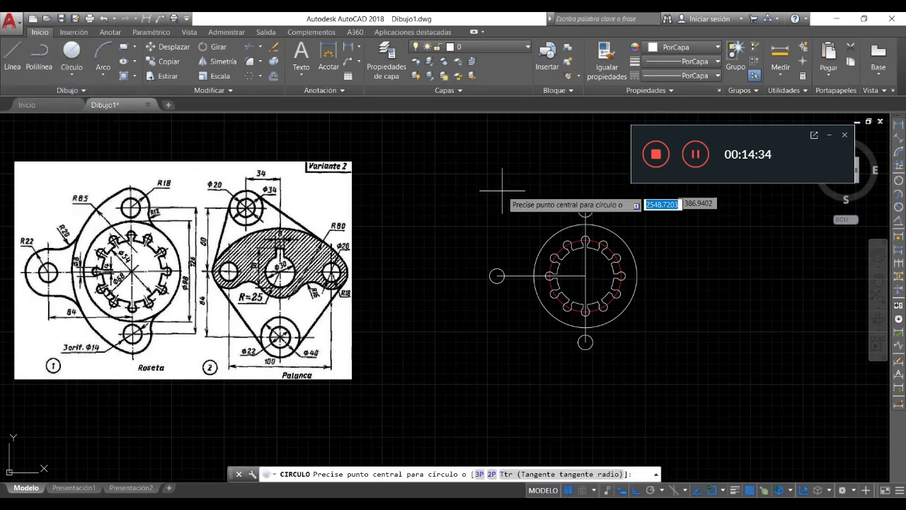
pyautogui.click(585, 207)
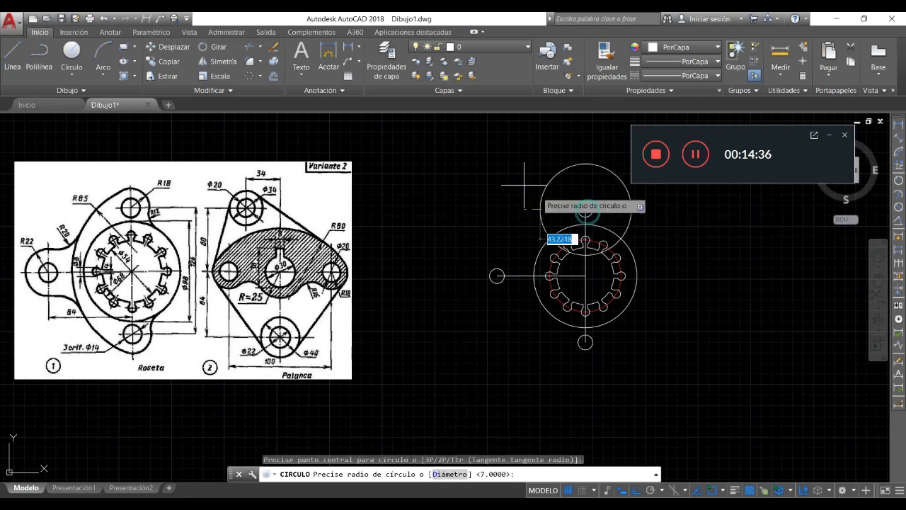
pyautogui.write('1')
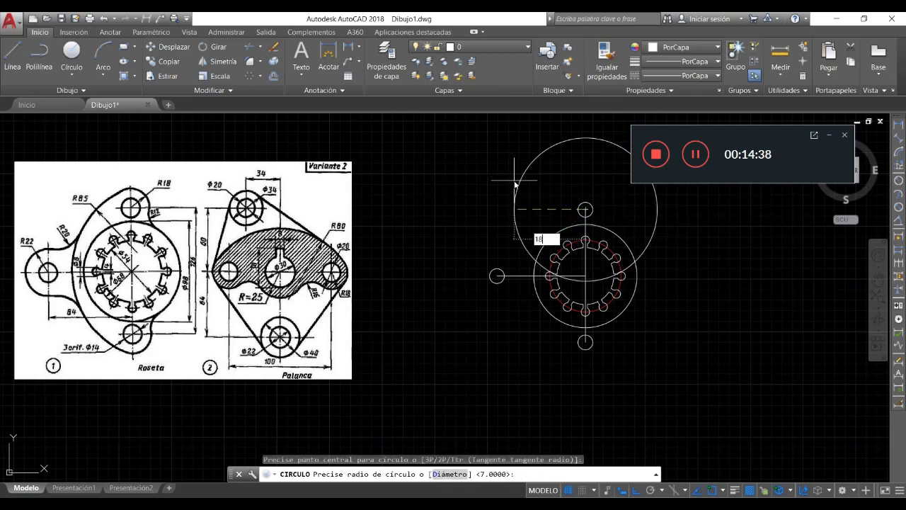
pyautogui.write('8')
pyautogui.press('Return')
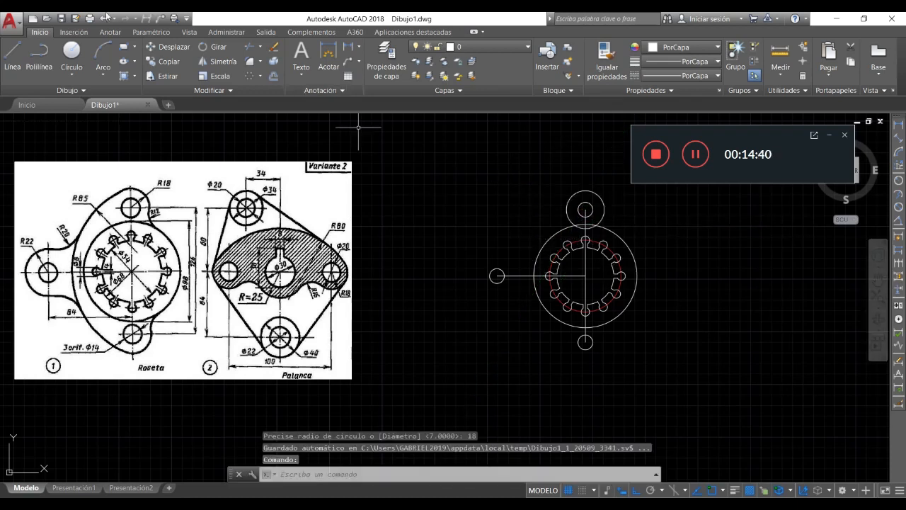
# Step: Draw a circle of radius 18 concentric with the lower hole
pyautogui.click(71, 51)
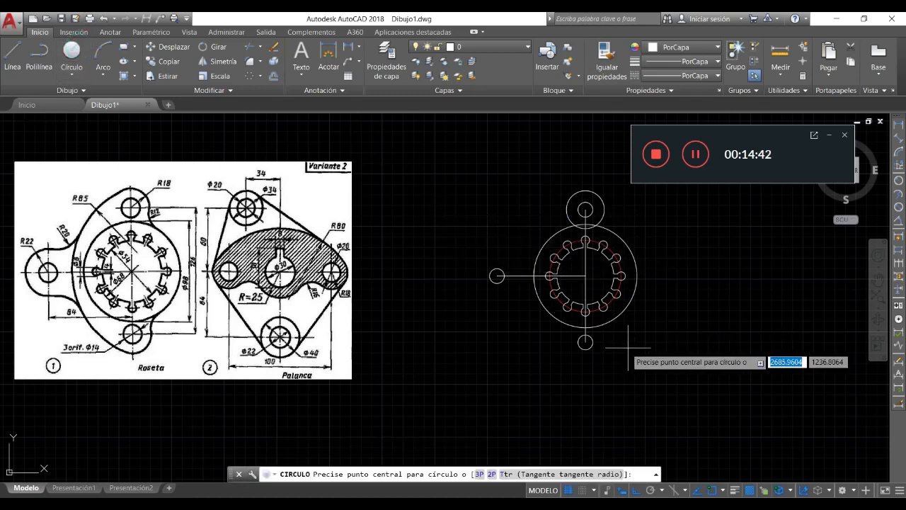
pyautogui.click(584, 342)
pyautogui.write('18')
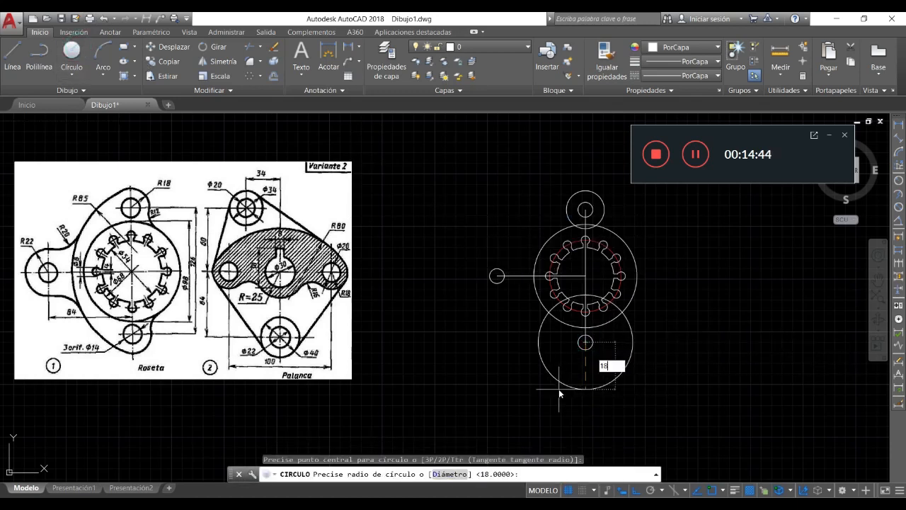
pyautogui.press('Return')
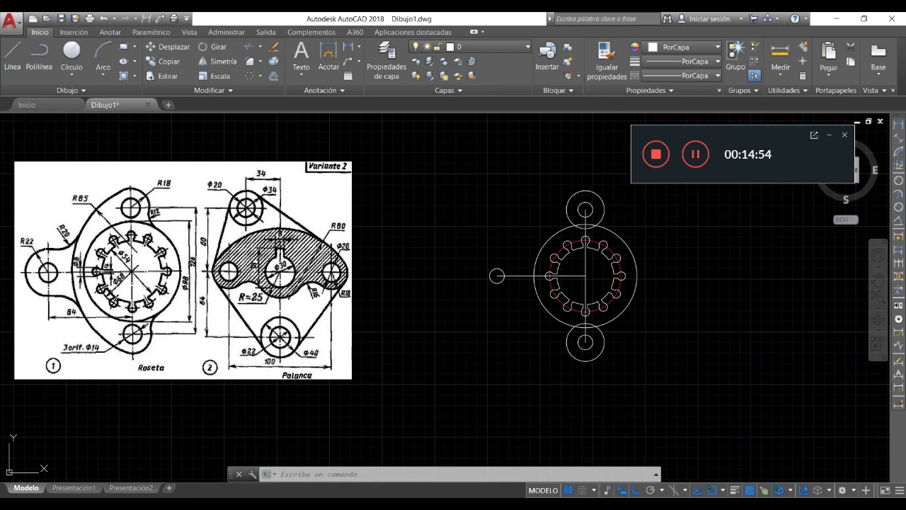
# Step: Draw a circle of radius 22 concentric with the left hole
pyautogui.click(71, 53)
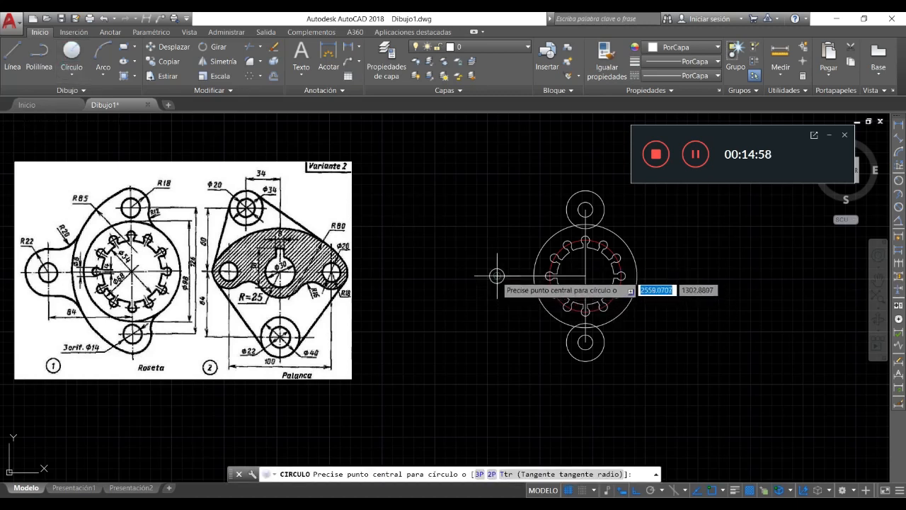
pyautogui.click(497, 275)
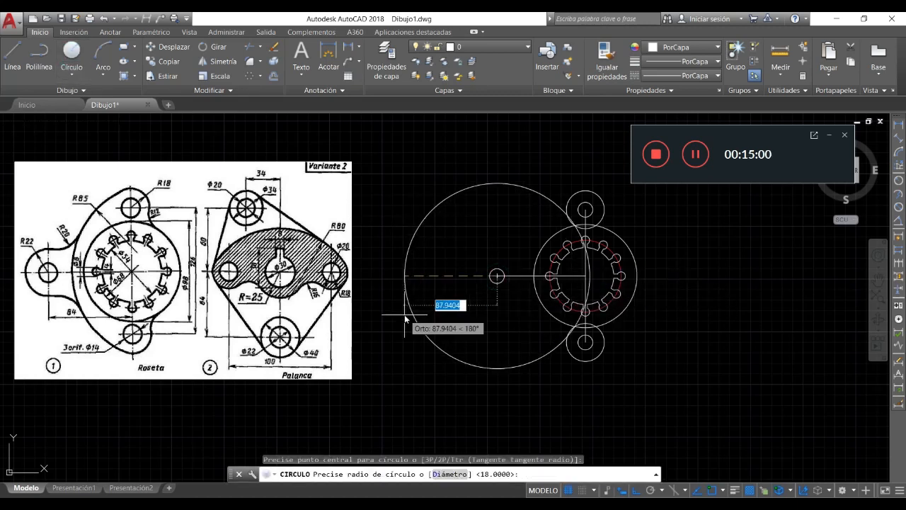
pyautogui.write('22')
pyautogui.press('Return')
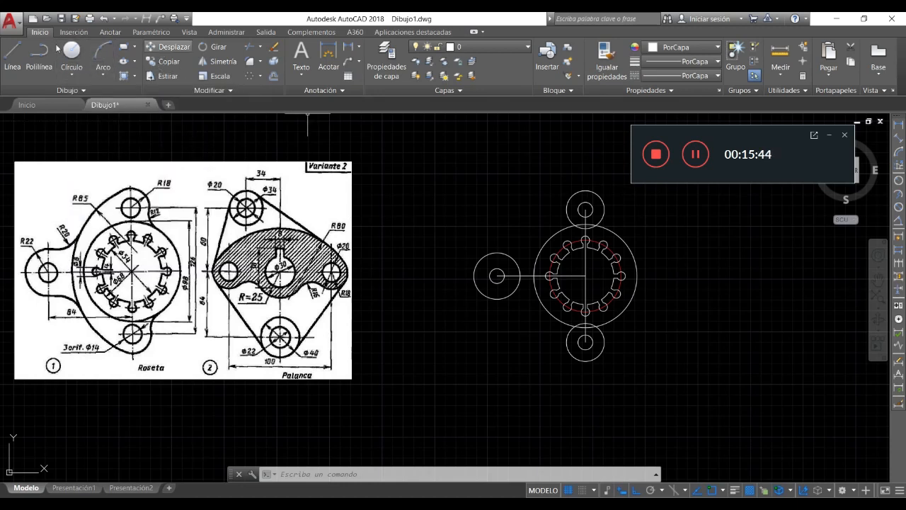
# Step: Draw a circle of radius 85 tangent to the outer left sides of the upper and lower radius 18 circles
pyautogui.click(69, 76)
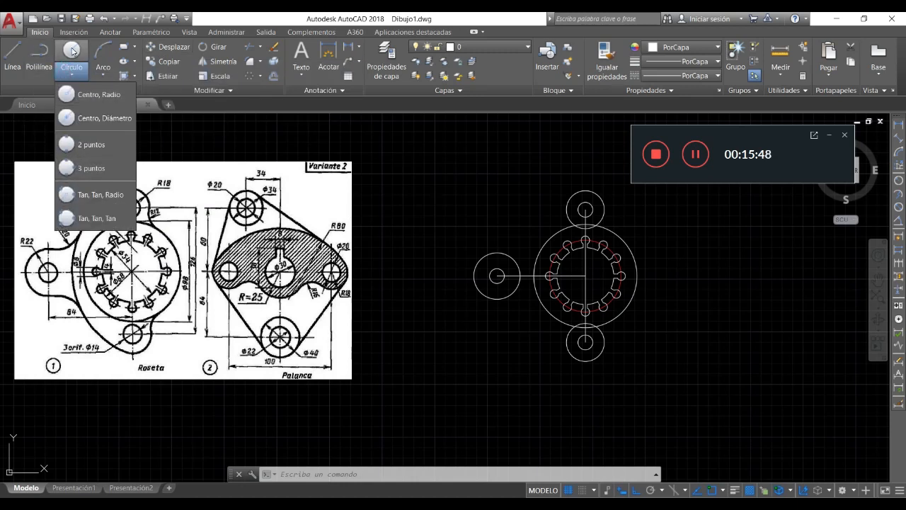
pyautogui.click(97, 196)
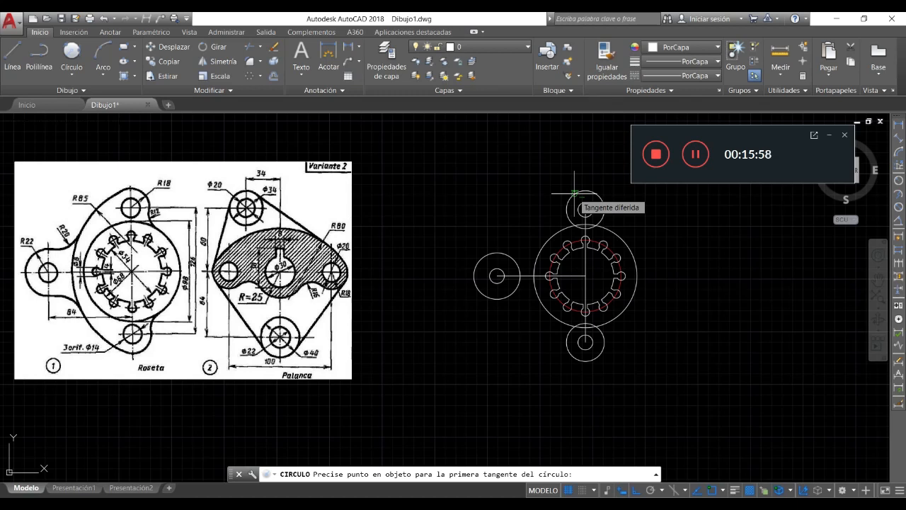
pyautogui.click(574, 192)
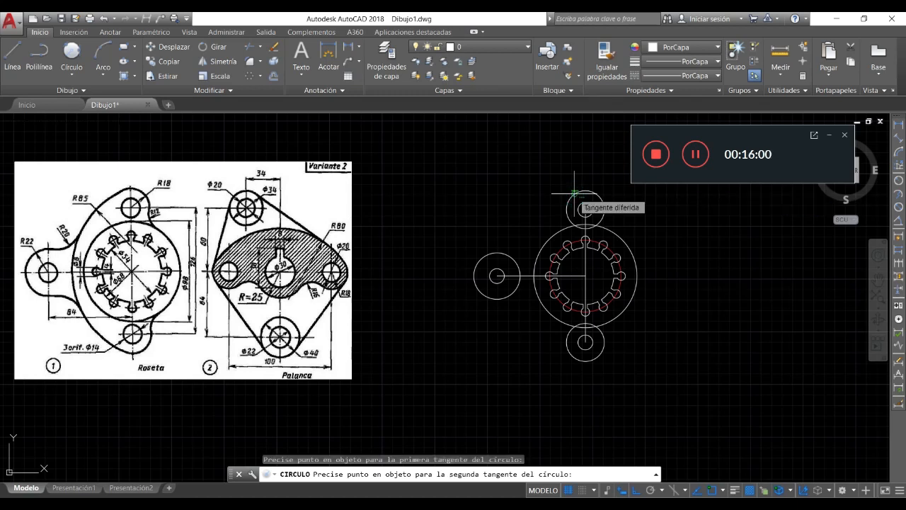
pyautogui.click(574, 361)
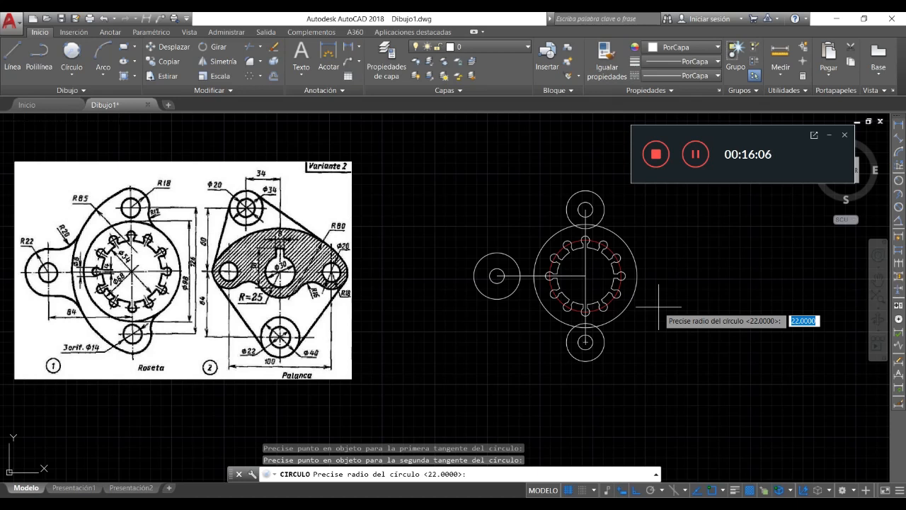
pyautogui.write('85')
pyautogui.press('Return')
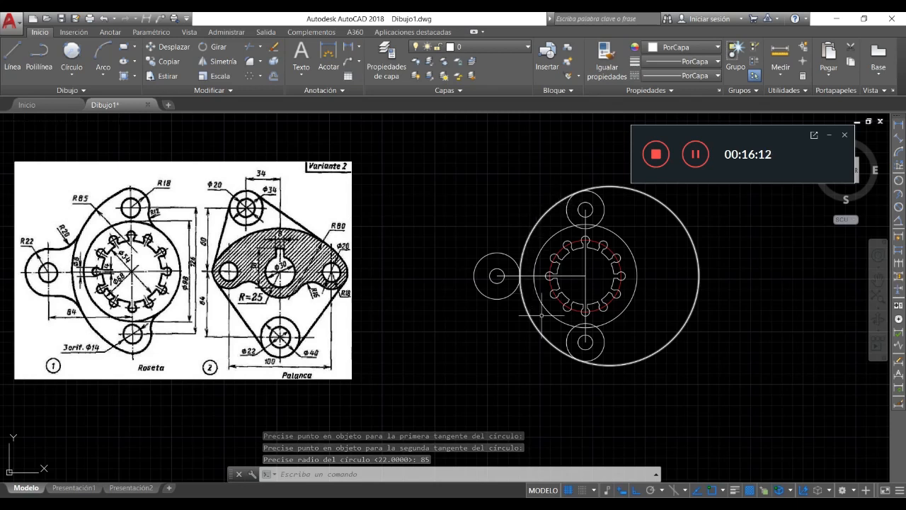
# Step: Trim the radius 85 circle against the upper and lower radius 18 circles, keeping only its left arc
pyautogui.click(250, 44)
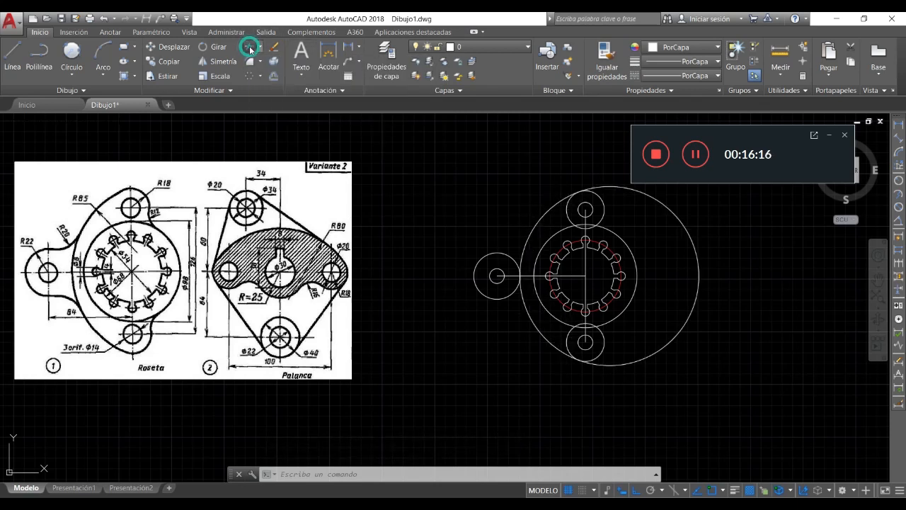
pyautogui.click(599, 197)
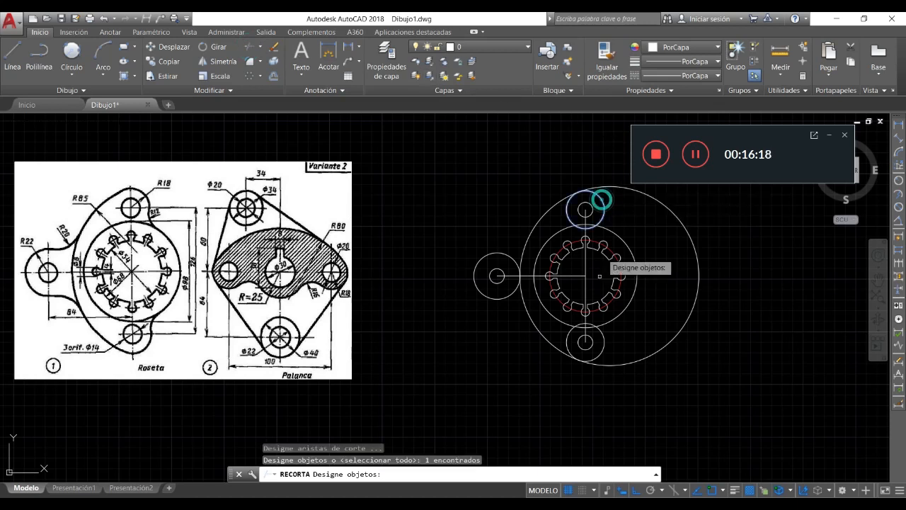
pyautogui.click(574, 327)
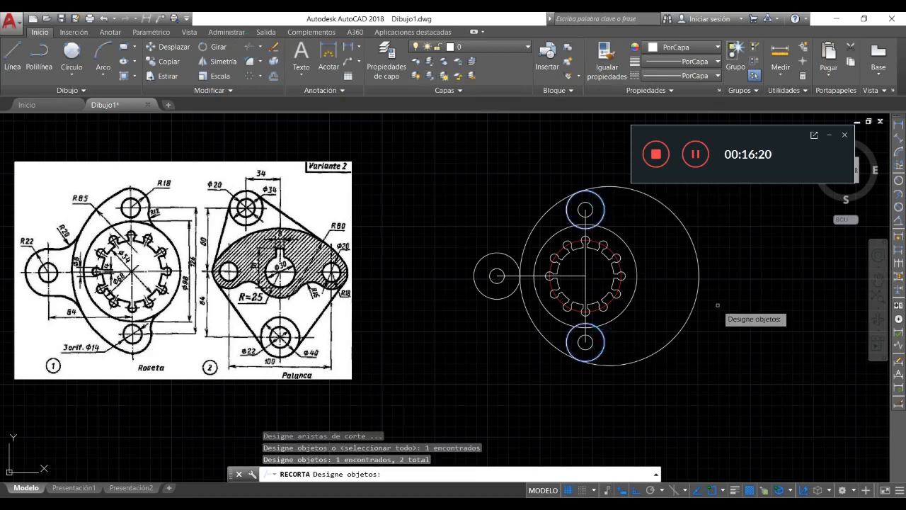
pyautogui.press('Return')
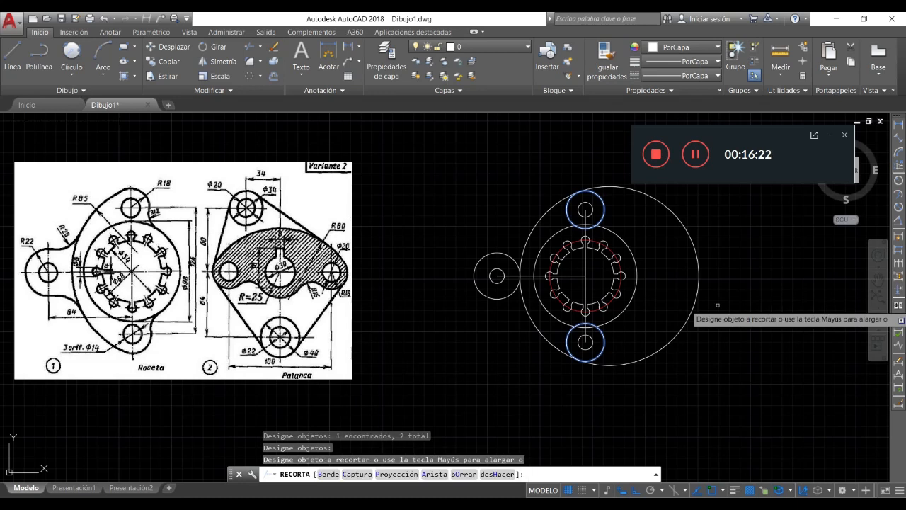
pyautogui.click(700, 260)
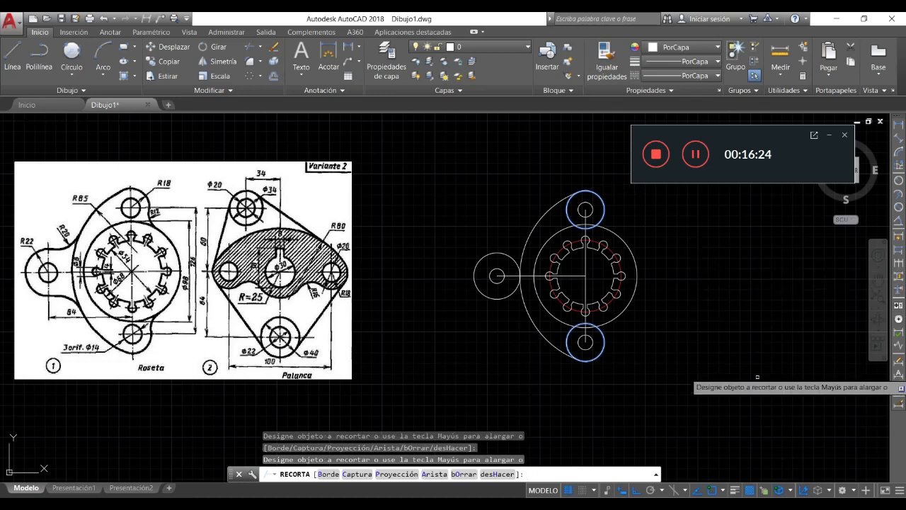
pyautogui.press('Return')
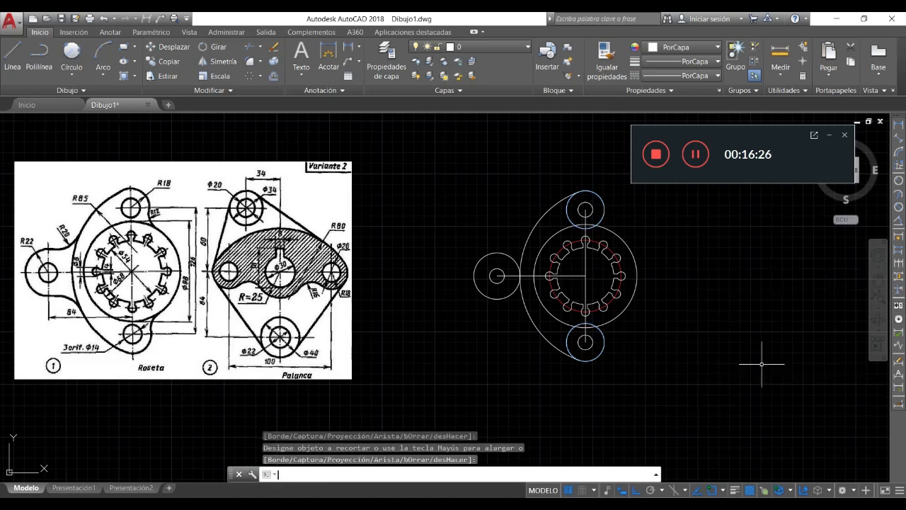
pyautogui.click(551, 206)
pyautogui.press('Escape')
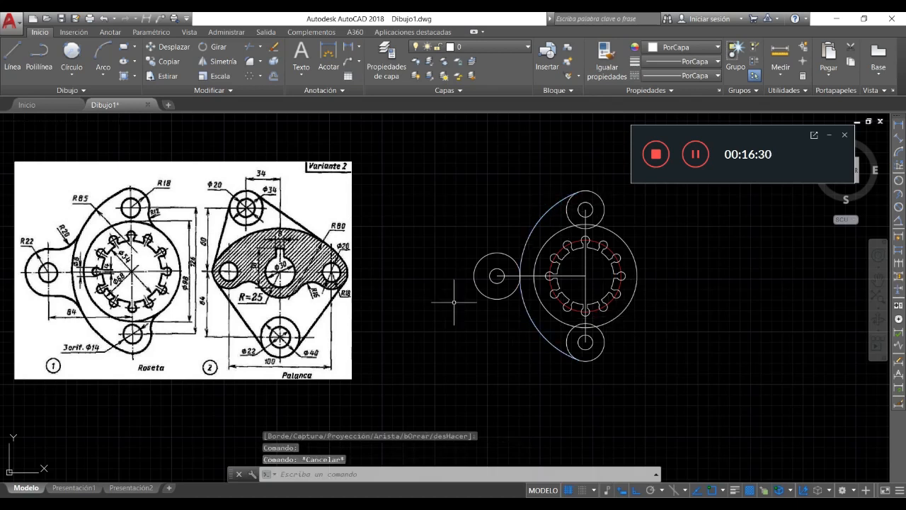
# Step: Draw two horizontal lines from the top and bottom quadrants of the left radius 22 circle, running rightward past the whole figure
pyautogui.click(12, 56)
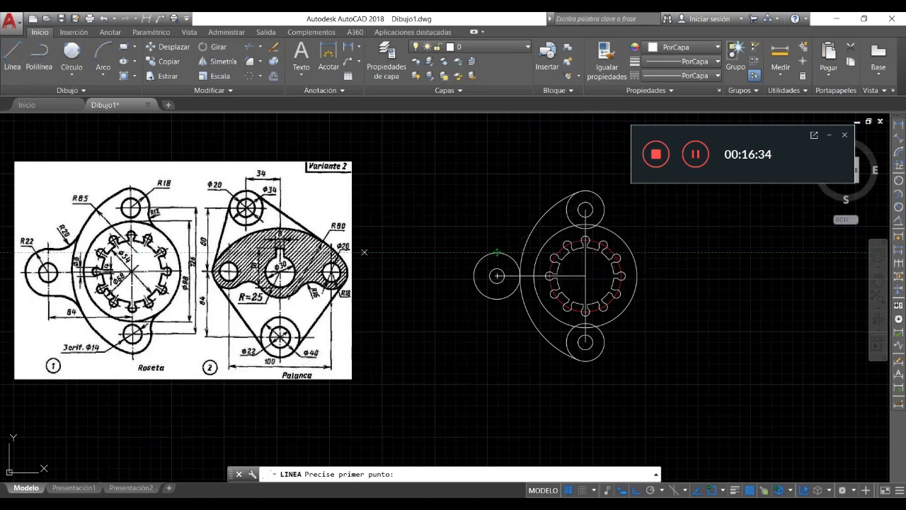
pyautogui.click(497, 252)
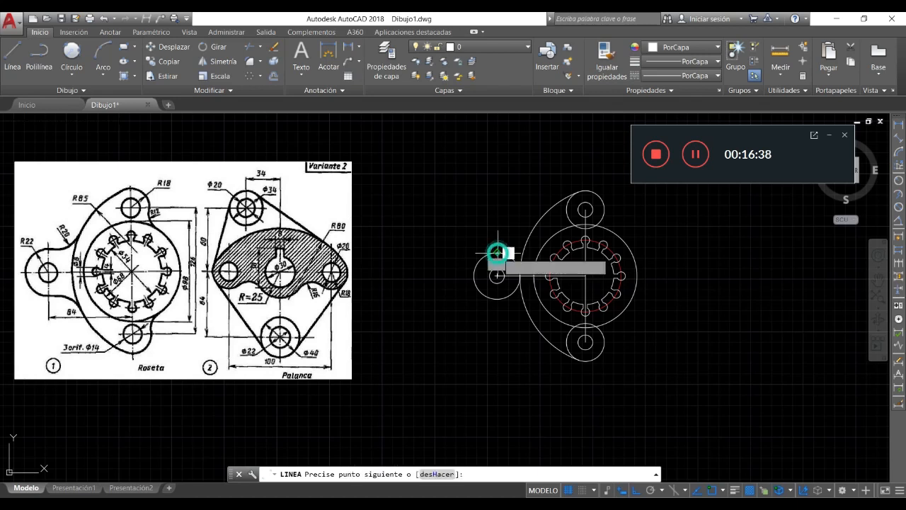
pyautogui.click(736, 244)
pyautogui.press('Return')
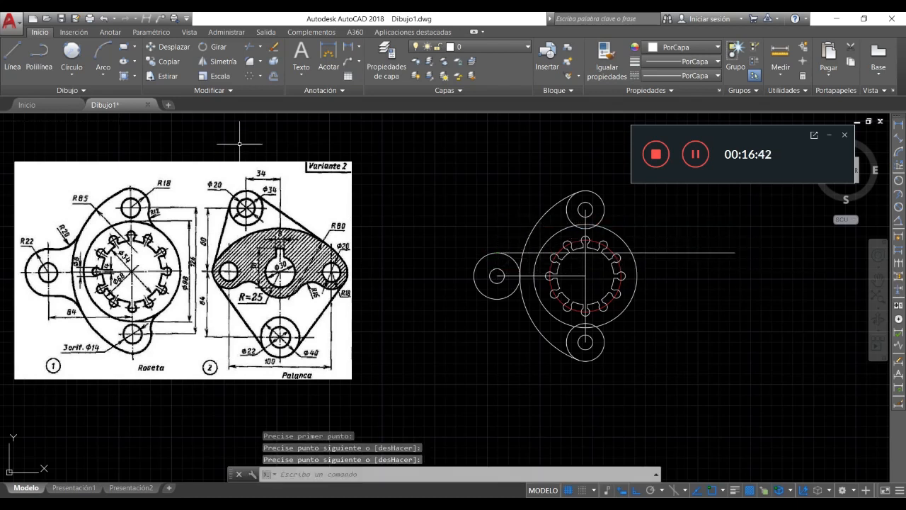
pyautogui.click(19, 53)
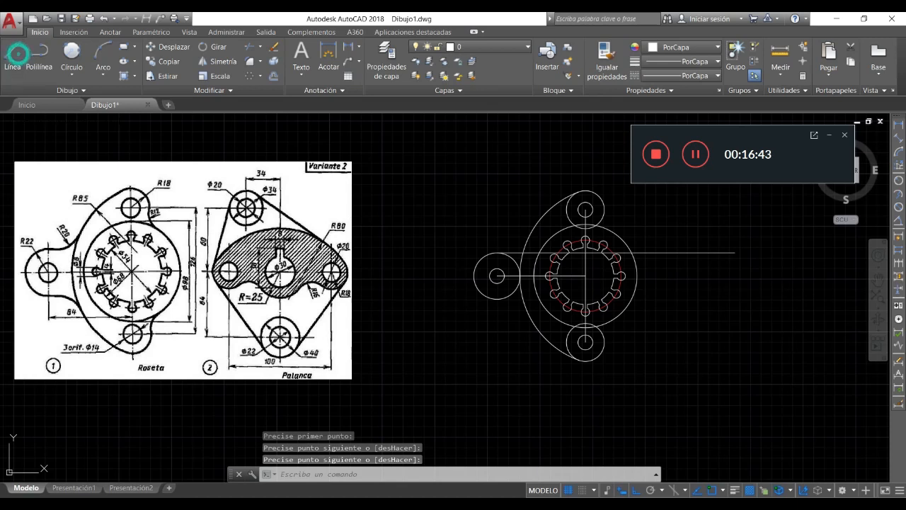
pyautogui.click(497, 299)
pyautogui.press('Return')
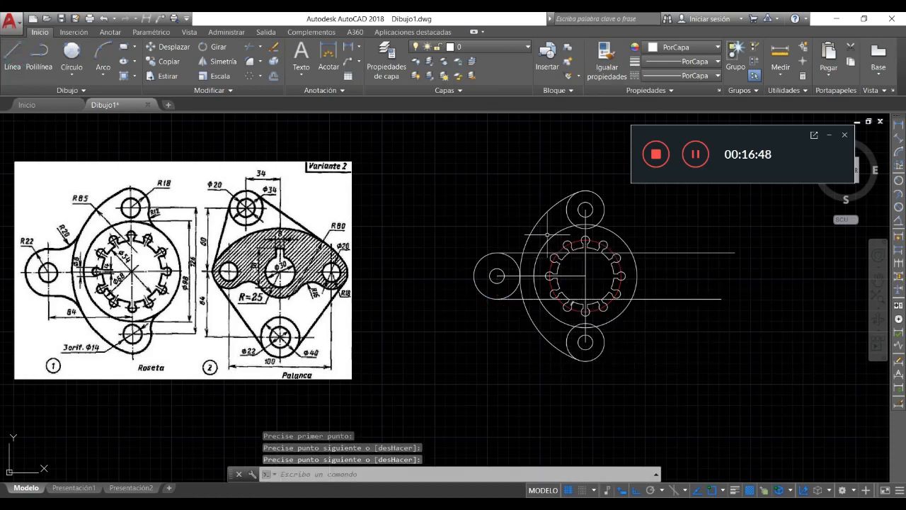
# Step: Fillet the radius 85 arc with the upper horizontal line from the left lobe, using radius 20
pyautogui.scroll(1, 529, 274)
pyautogui.scroll(-3, 530, 274)
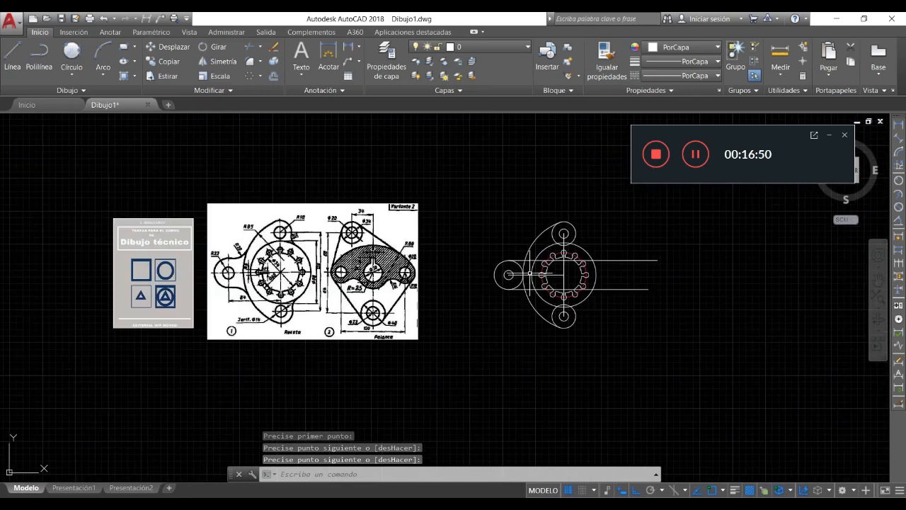
pyautogui.scroll(2, 516, 285)
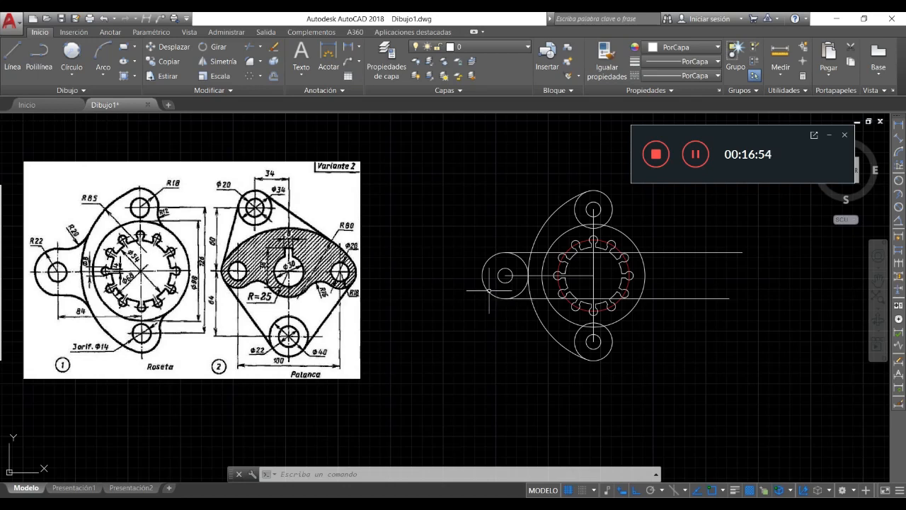
pyautogui.scroll(4, 74, 233)
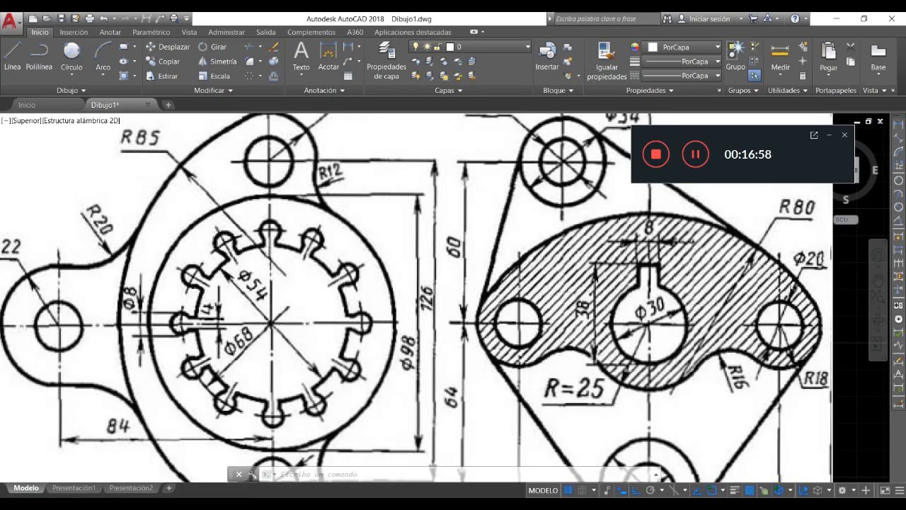
pyautogui.scroll(-2, 84, 241)
pyautogui.scroll(-2, 72, 240)
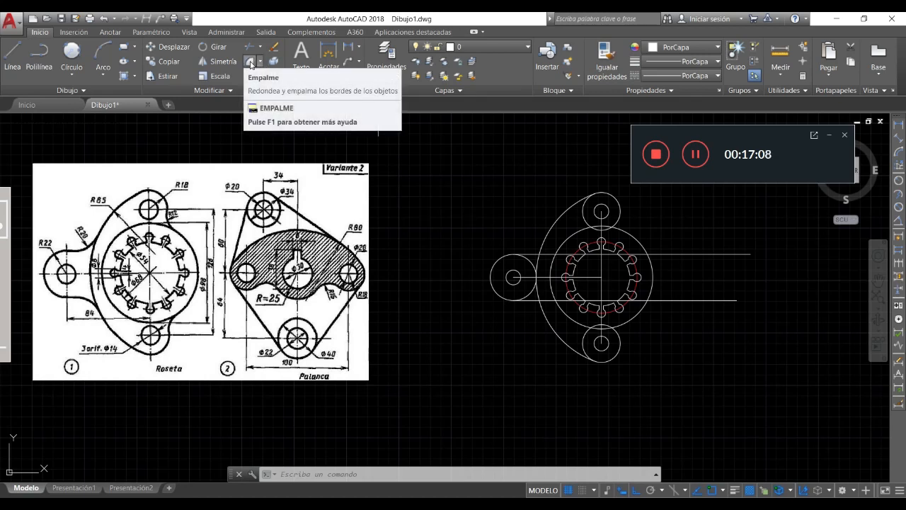
pyautogui.click(251, 63)
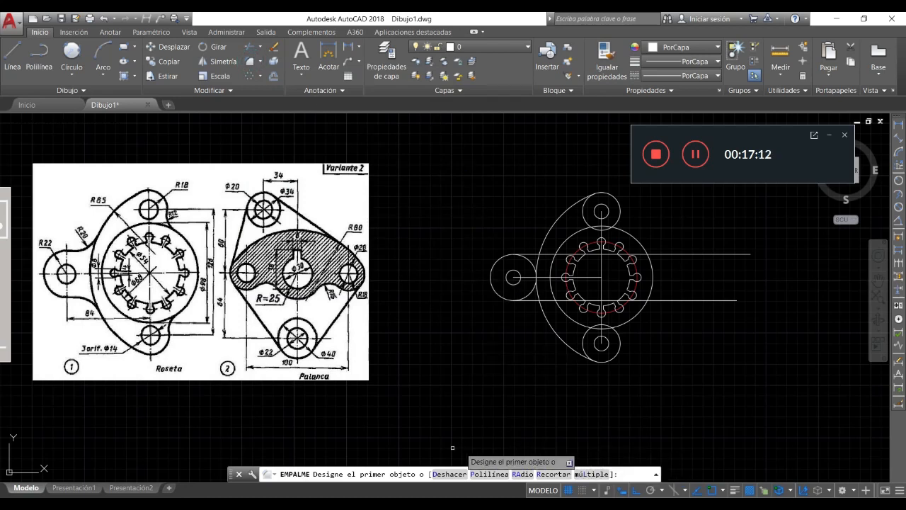
pyautogui.click(521, 474)
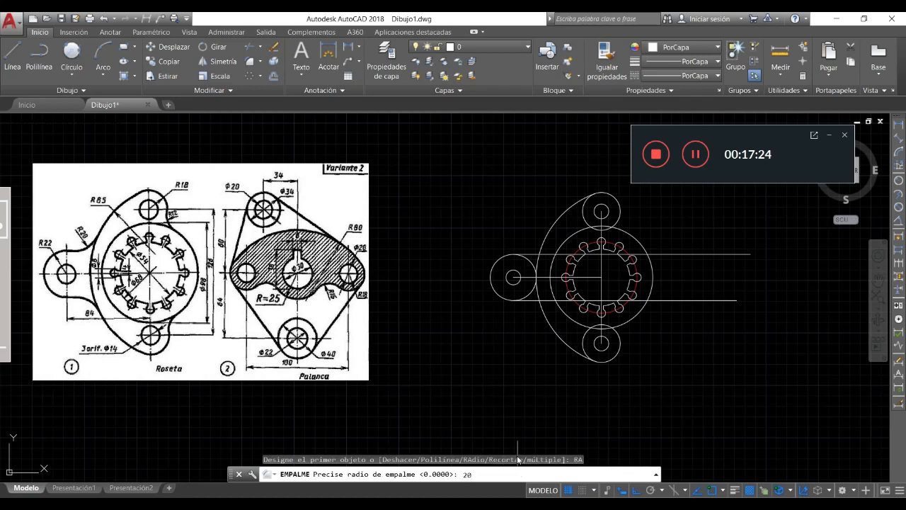
pyautogui.press('Return')
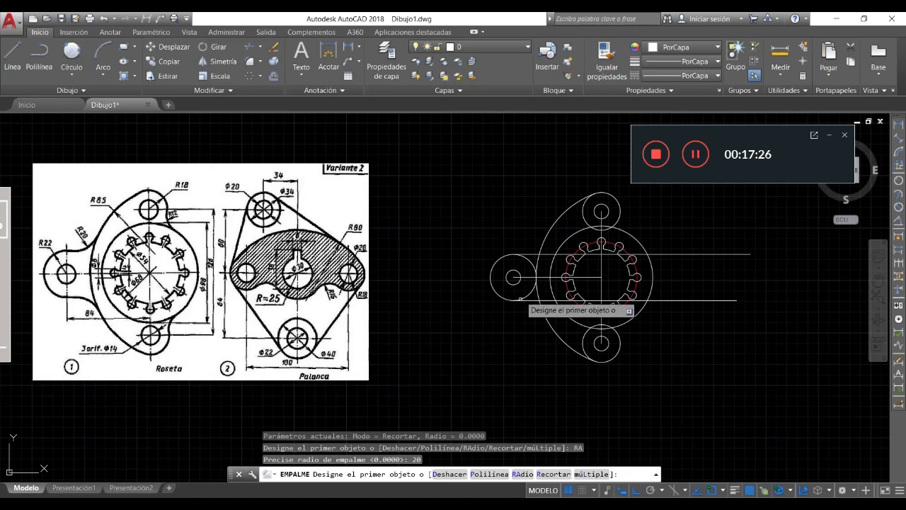
pyautogui.click(543, 246)
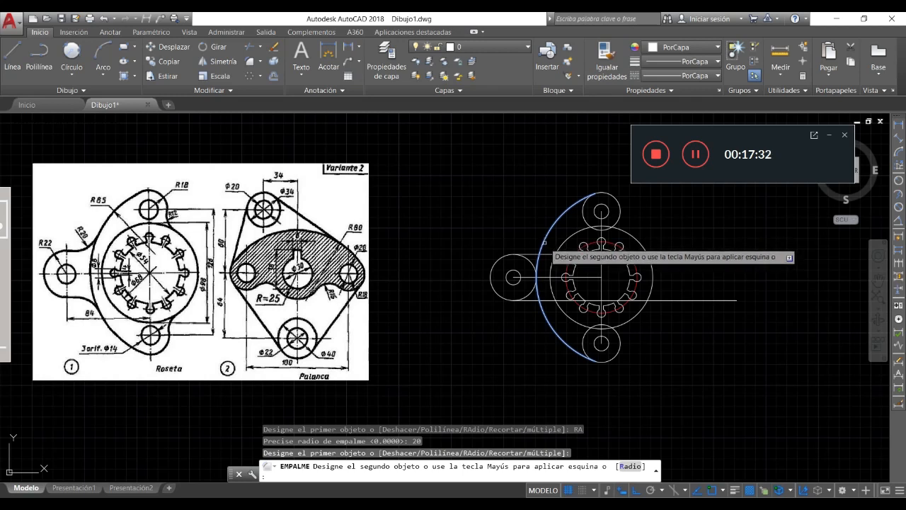
pyautogui.click(545, 249)
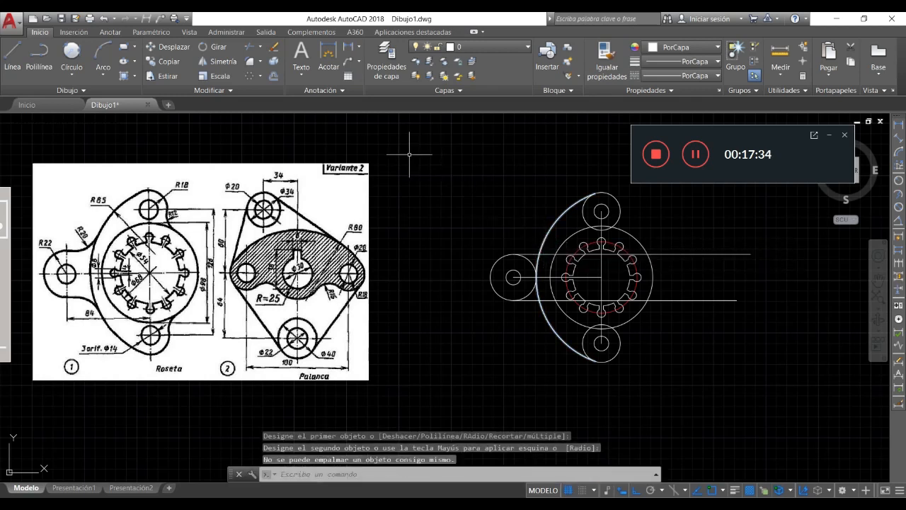
pyautogui.press('Return')
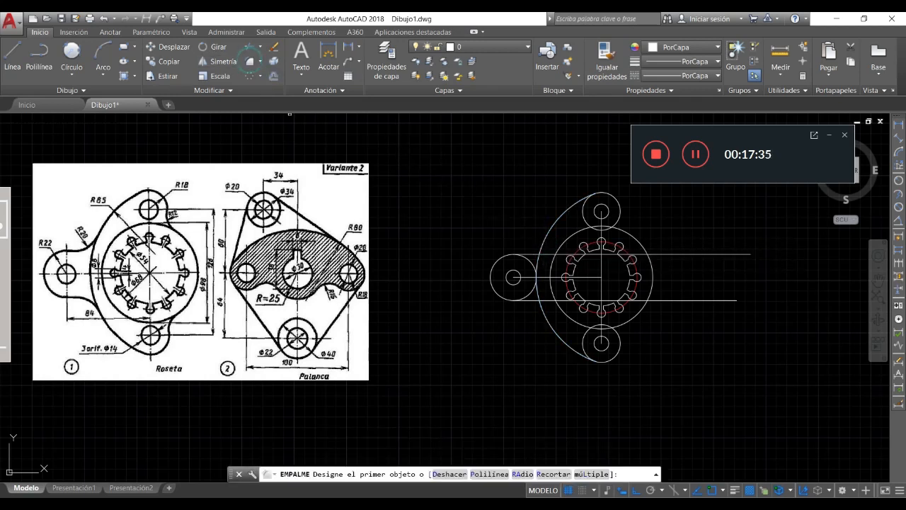
pyautogui.click(542, 236)
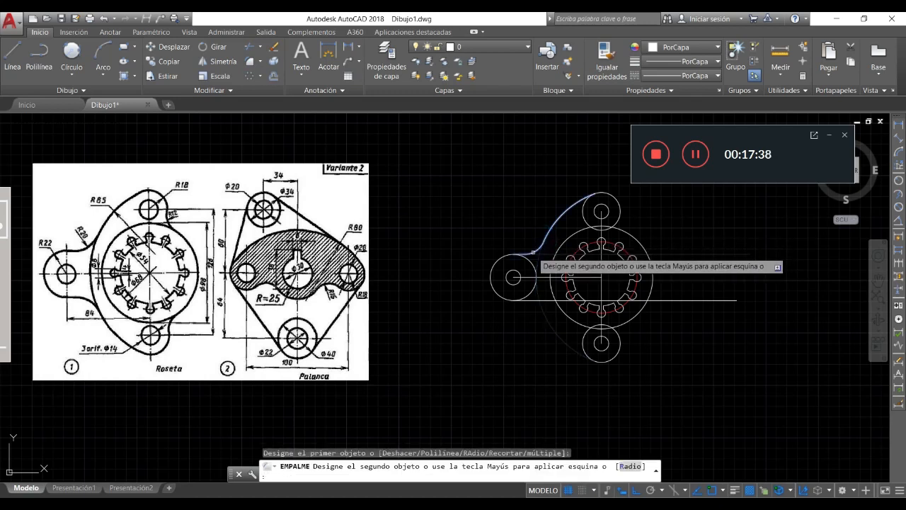
pyautogui.click(533, 252)
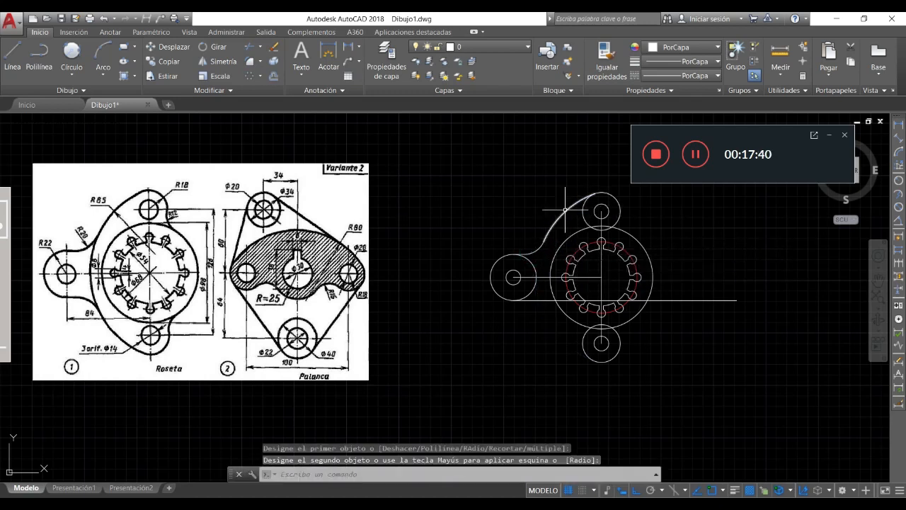
pyautogui.hotkey('ctrl', 'z')
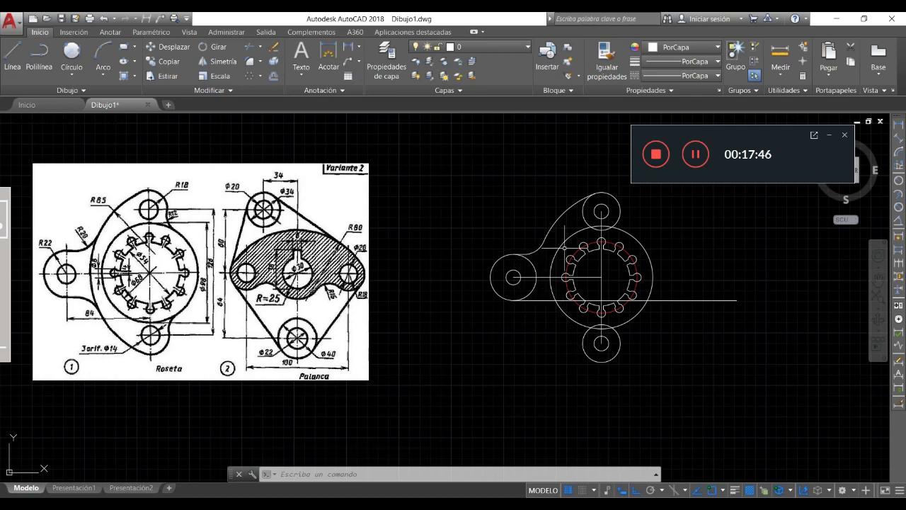
# Step: Extend the shortened radius 85 arc down to the lower radius 18 circle
pyautogui.click(261, 49)
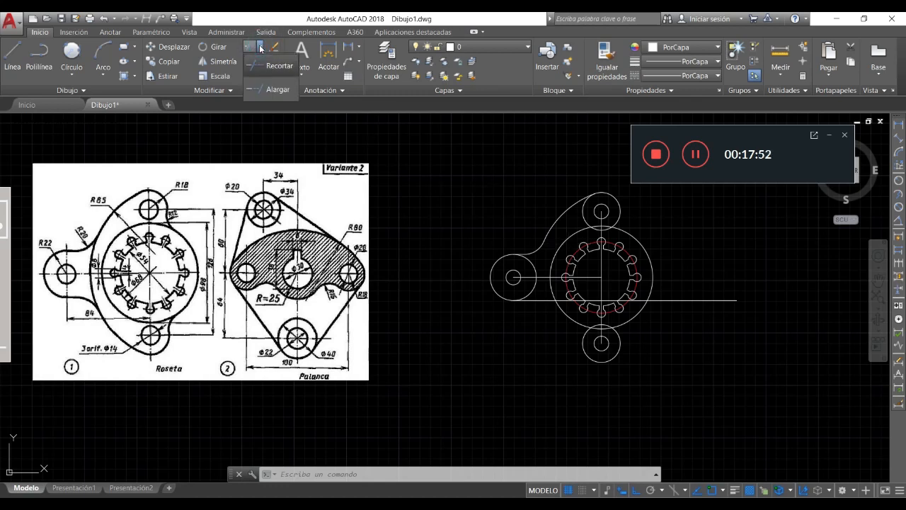
pyautogui.click(275, 90)
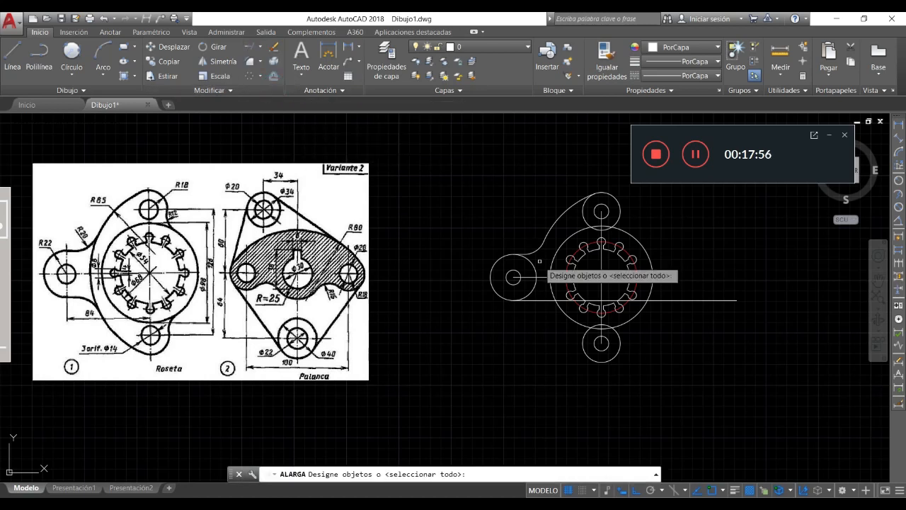
pyautogui.click(588, 357)
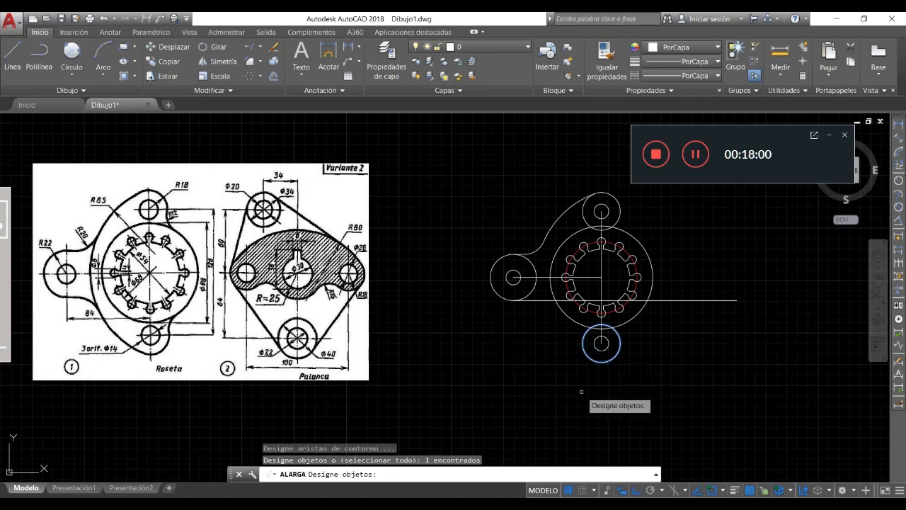
pyautogui.press('Return')
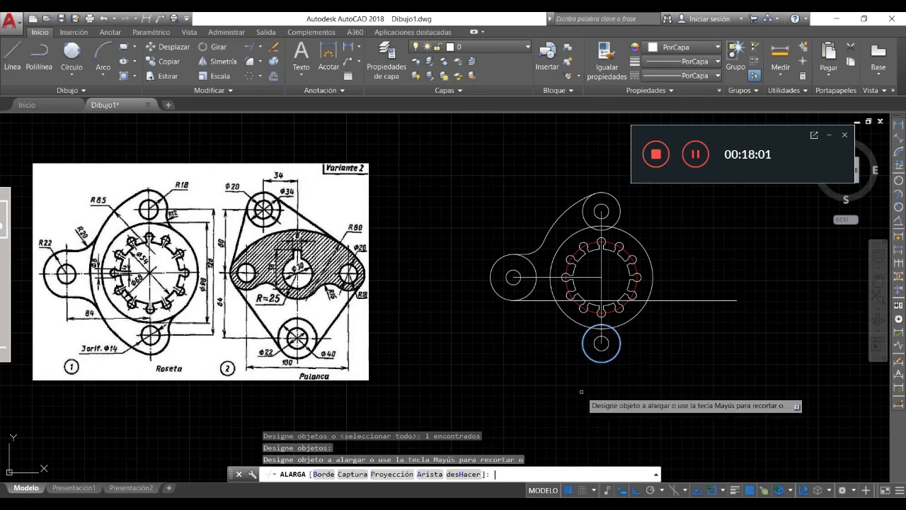
pyautogui.click(546, 237)
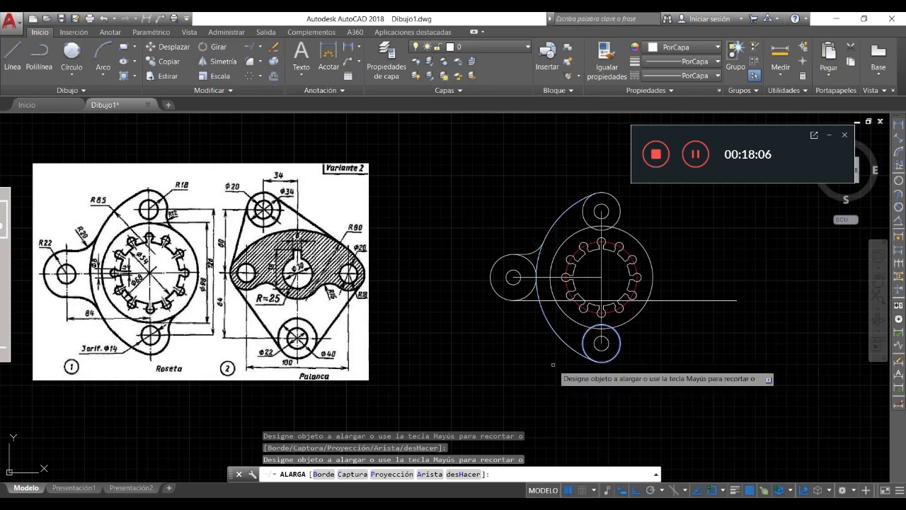
pyautogui.press('Return')
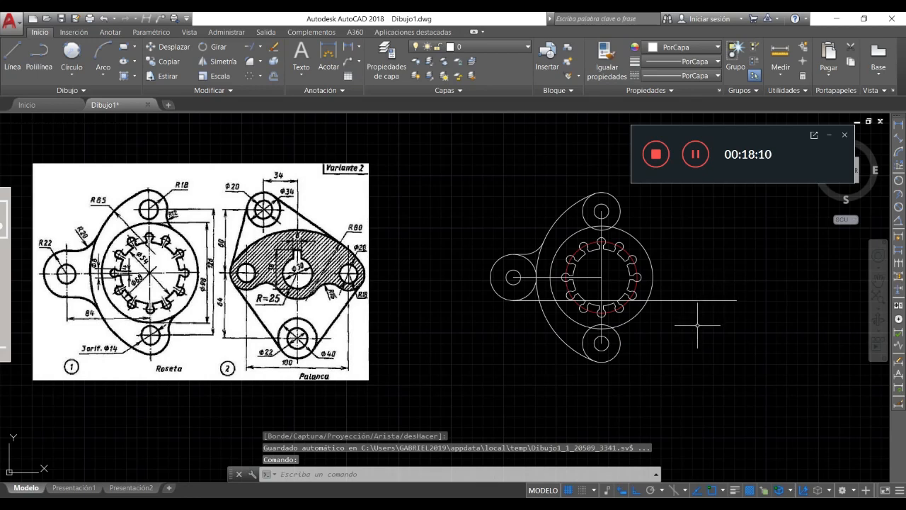
# Step: Try erasing the lower horizontal line that starts at the left lobe, and undo the erasure
pyautogui.scroll(1, 698, 326)
pyautogui.scroll(-1, 698, 325)
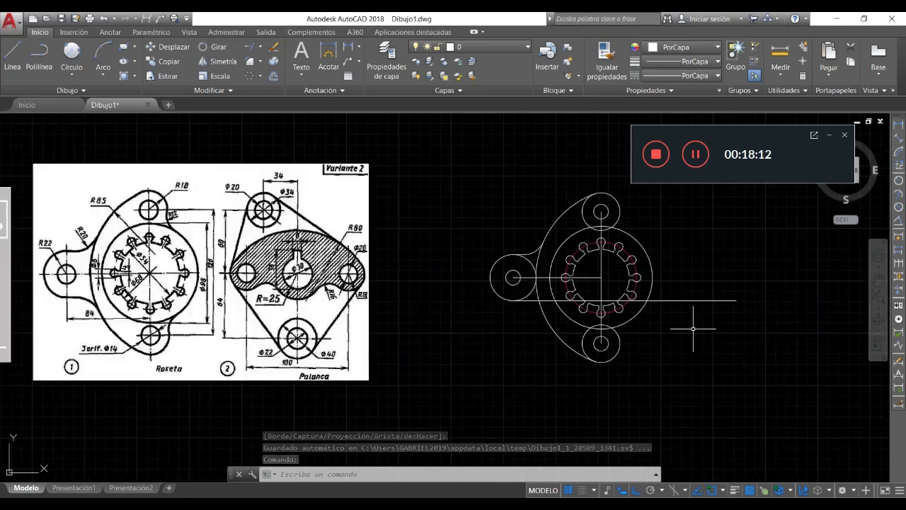
pyautogui.click(725, 291)
pyautogui.click(708, 319)
pyautogui.press('Delete')
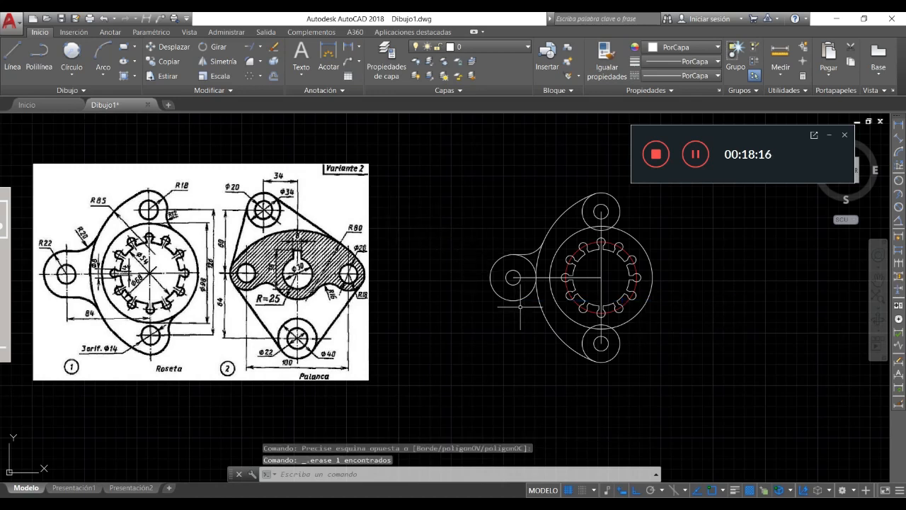
pyautogui.hotkey('ctrl', 'z')
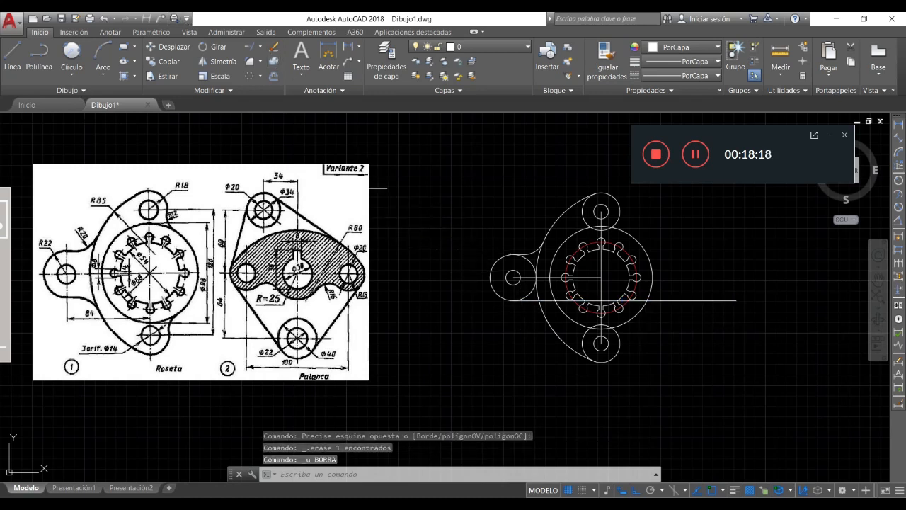
# Step: Erase the lower horizontal construction line that runs from the left lobe past the figure
pyautogui.click(274, 47)
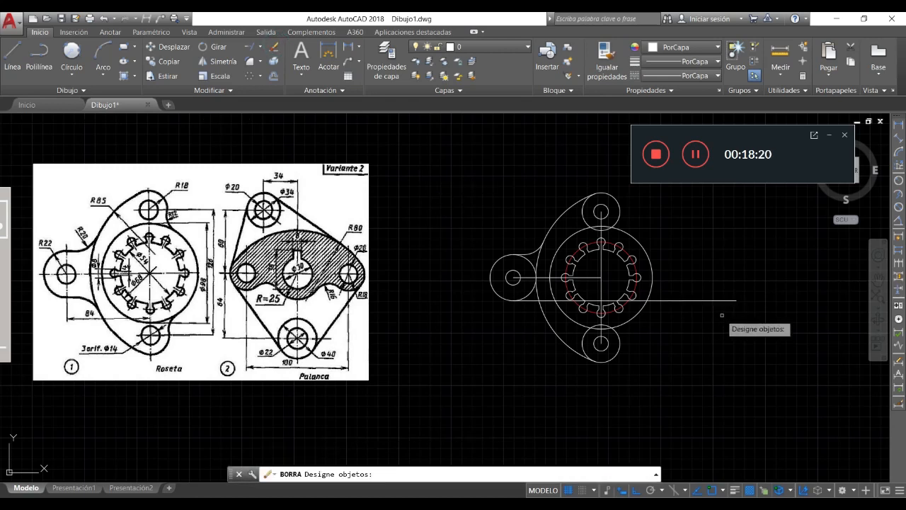
pyautogui.click(704, 300)
pyautogui.press('Return')
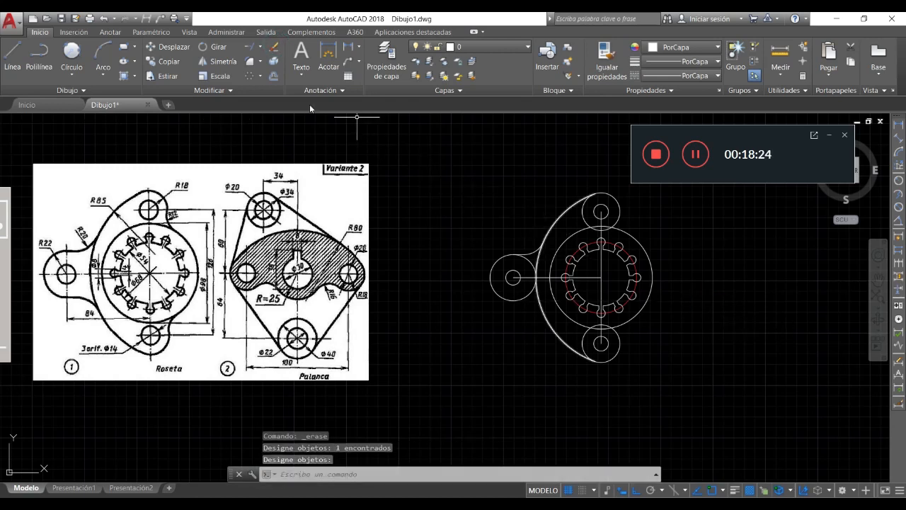
# Step: Mirror the left lobe's upper tangent line and its radius 20 fillet arc about the horizontal centre line, keeping the source objects
pyautogui.click(219, 62)
pyautogui.scroll(8, 521, 274)
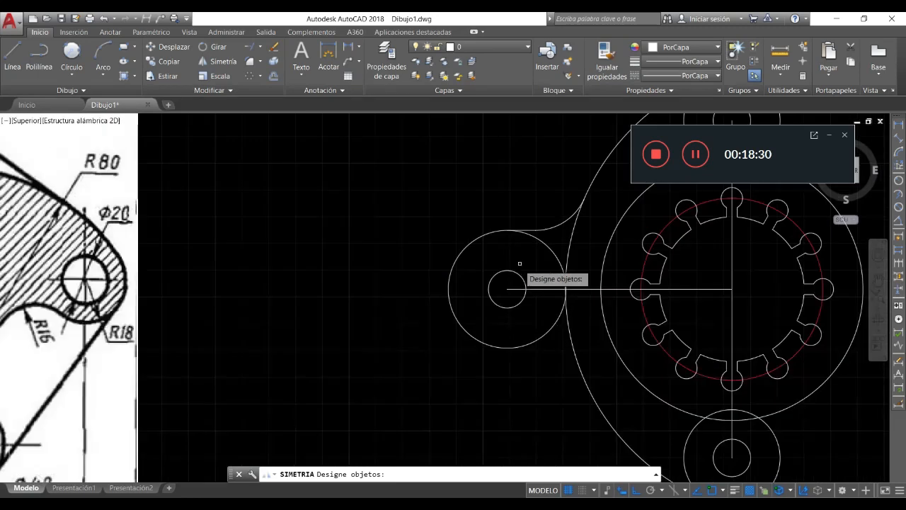
pyautogui.click(531, 201)
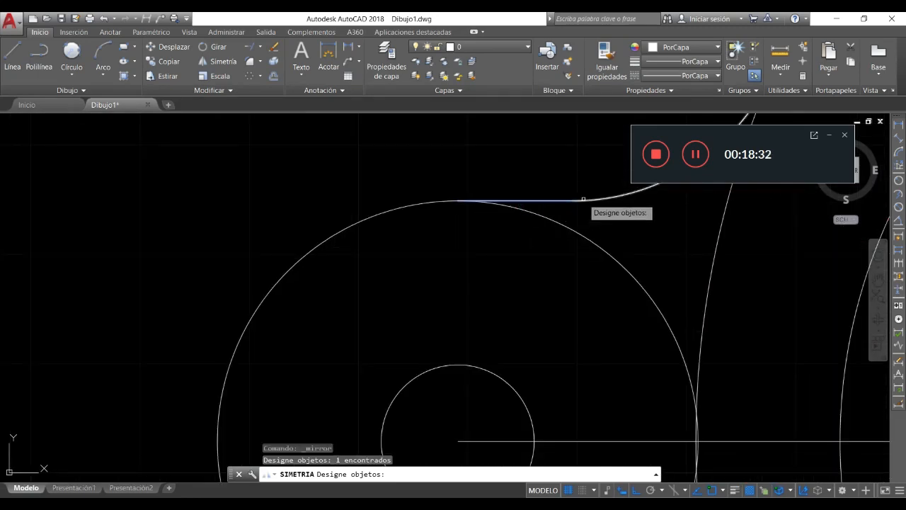
pyautogui.click(583, 196)
pyautogui.scroll(-8, 467, 229)
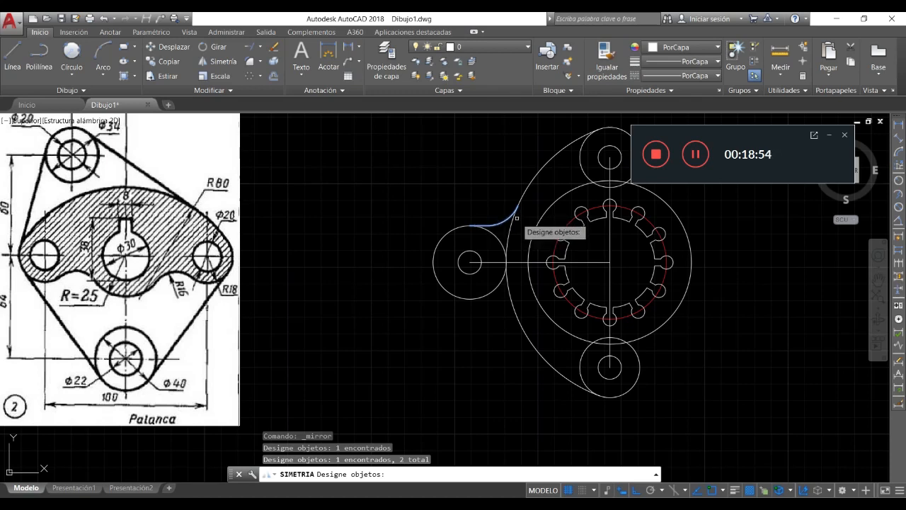
pyautogui.press('Return')
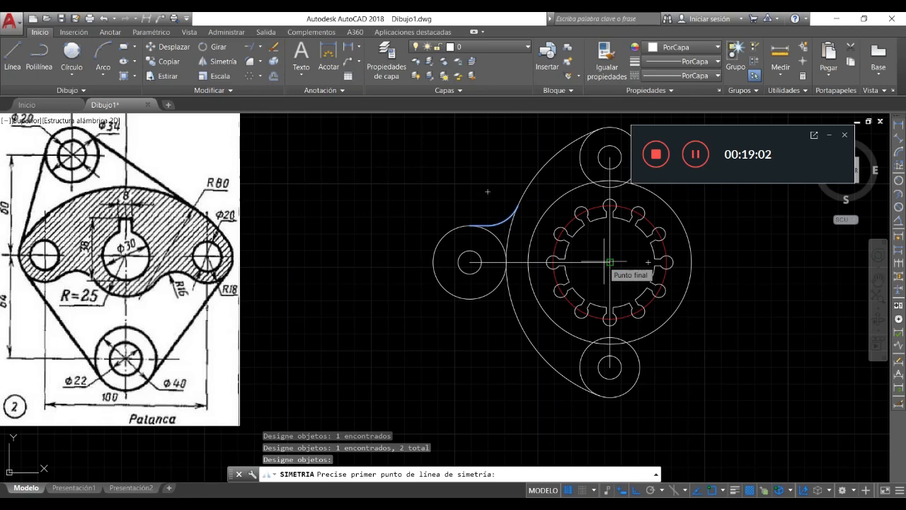
pyautogui.click(610, 262)
pyautogui.scroll(-4, 397, 293)
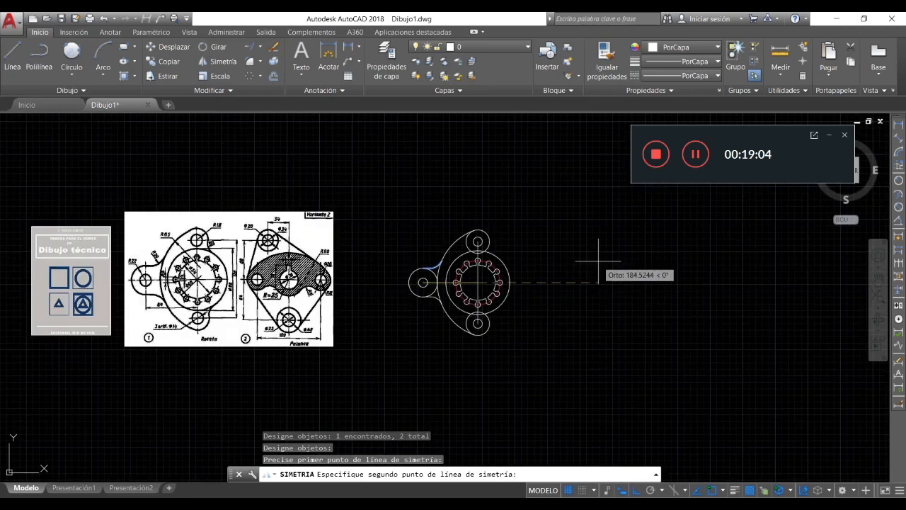
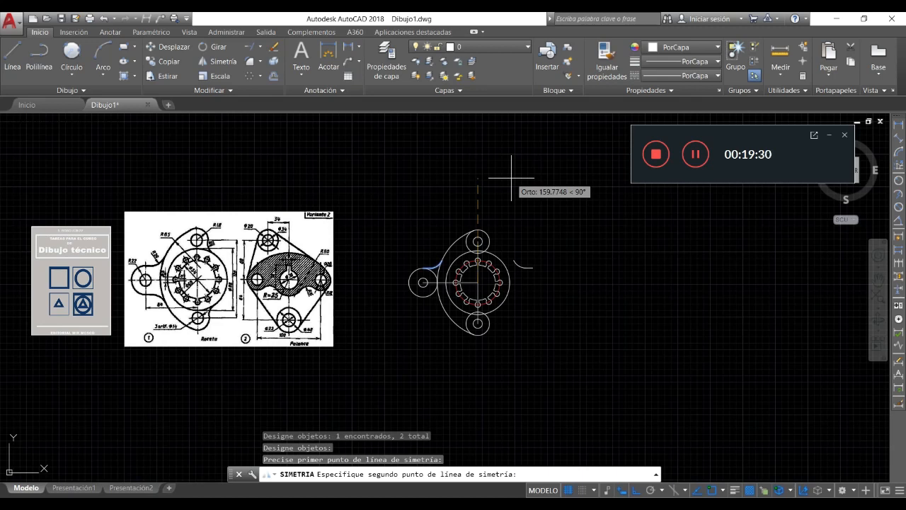
pyautogui.press('F8')
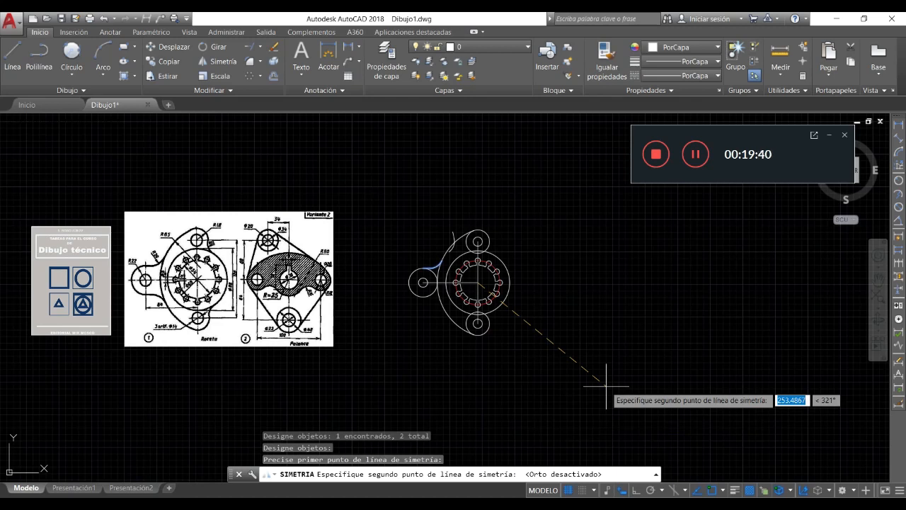
pyautogui.press('F8')
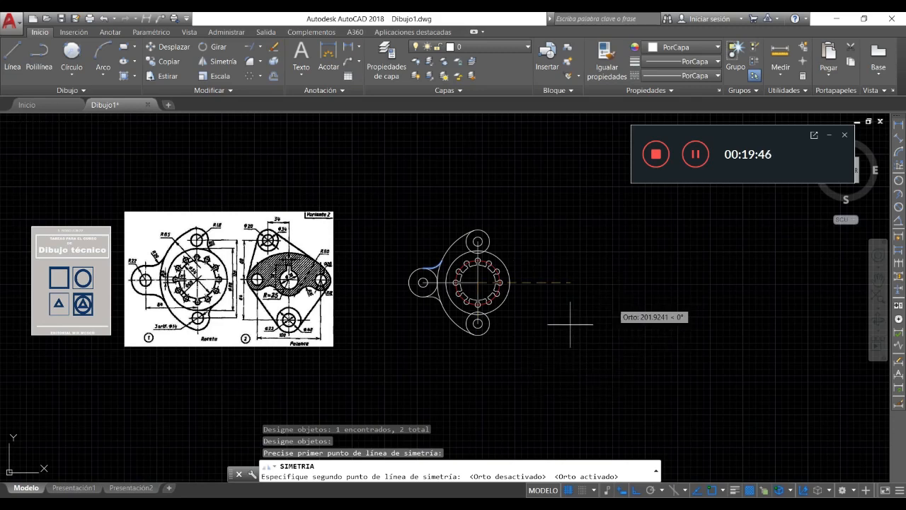
pyautogui.scroll(4, 436, 312)
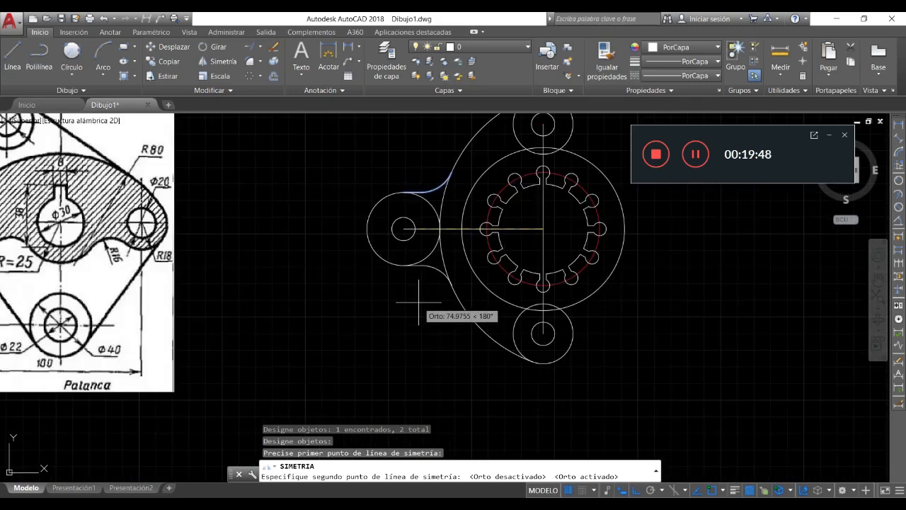
pyautogui.click(411, 329)
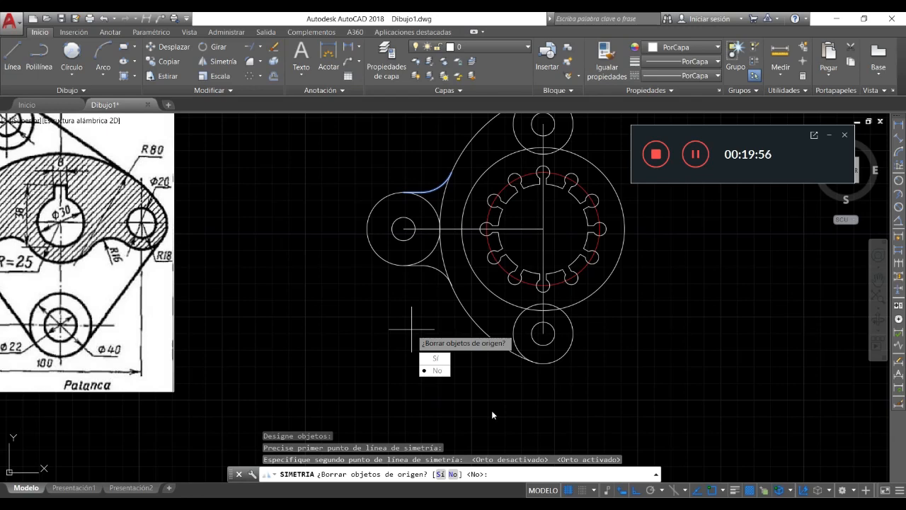
pyautogui.press('Return')
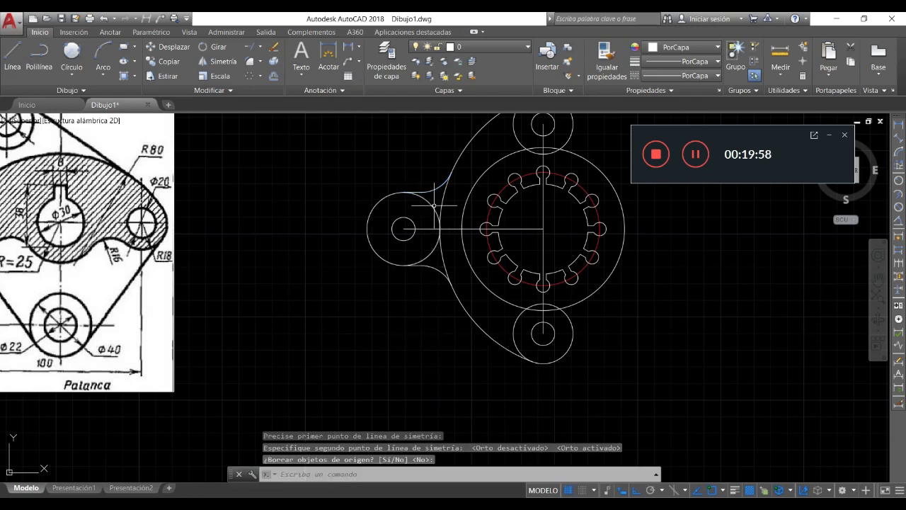
# Step: Compare the drawn Roseta outline with the Variante 2 reference image
pyautogui.scroll(-3, 455, 205)
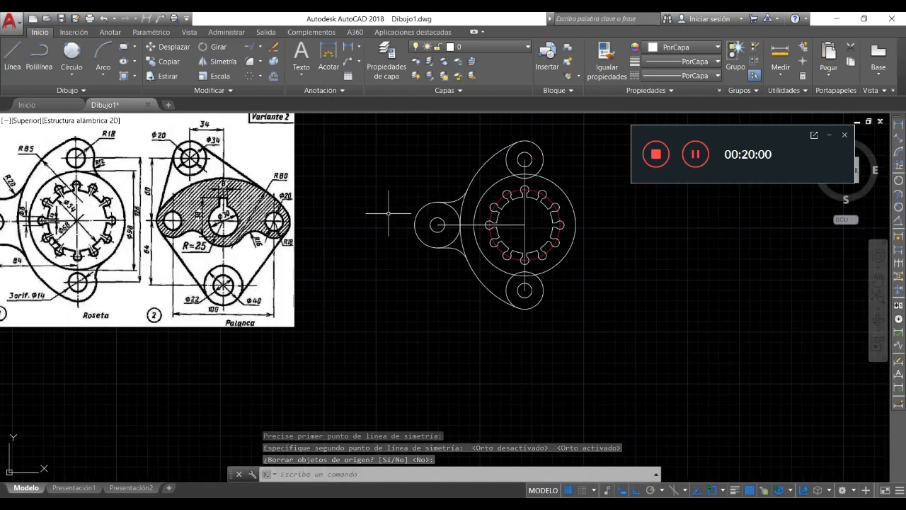
pyautogui.scroll(-2, 384, 208)
pyautogui.scroll(3, 436, 223)
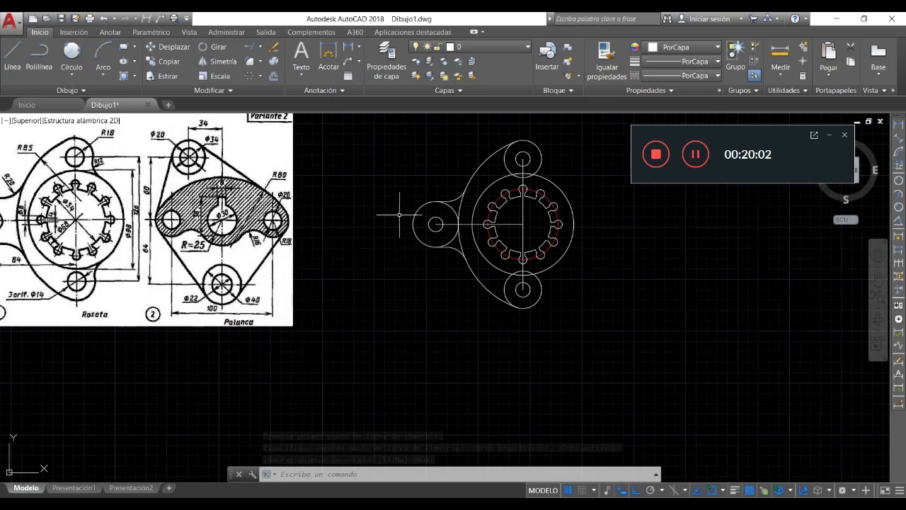
pyautogui.scroll(2, 407, 209)
pyautogui.scroll(-4, 382, 221)
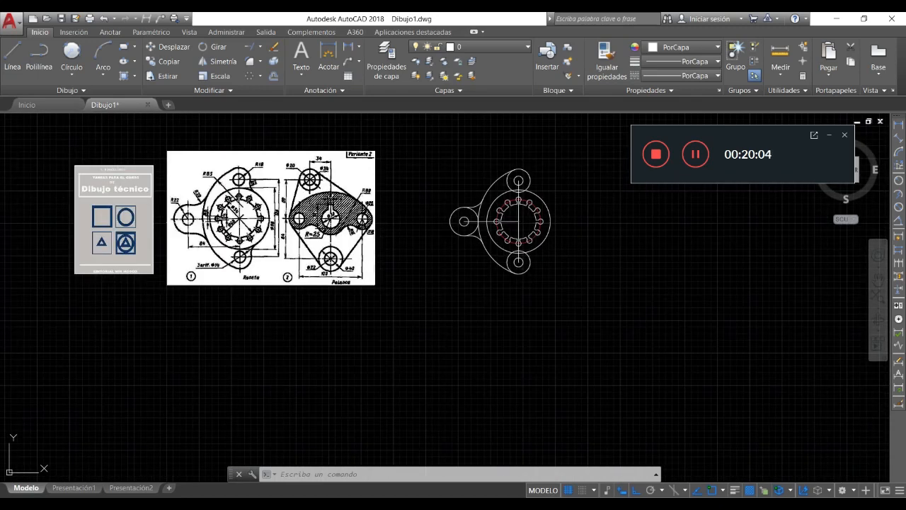
pyautogui.scroll(4, 190, 221)
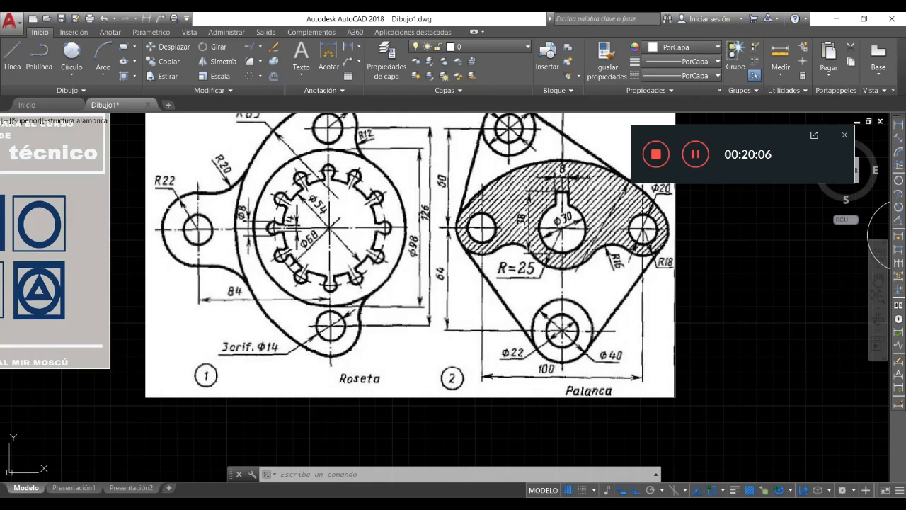
pyautogui.scroll(-4, 175, 223)
pyautogui.scroll(2, 471, 212)
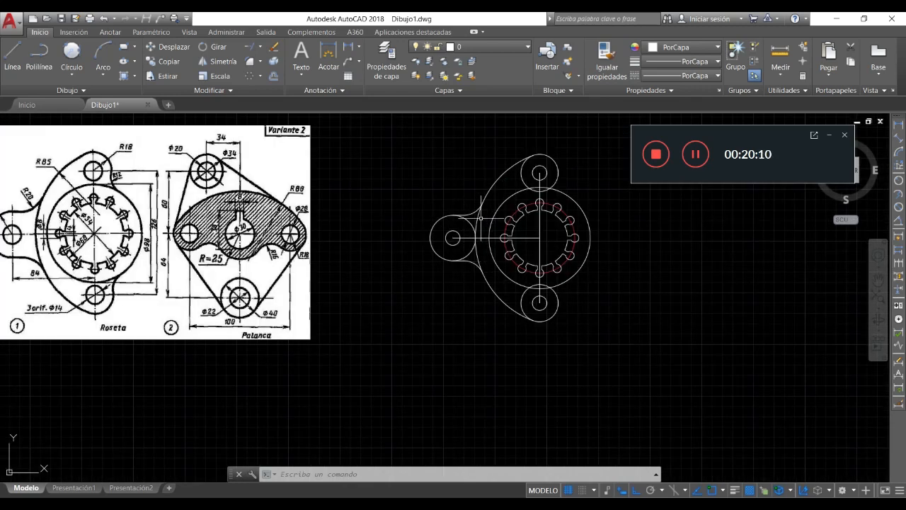
# Step: Trim away the inner right half of the left radius 22 circle, using the two short tangent lines as cutting edges
pyautogui.click(261, 48)
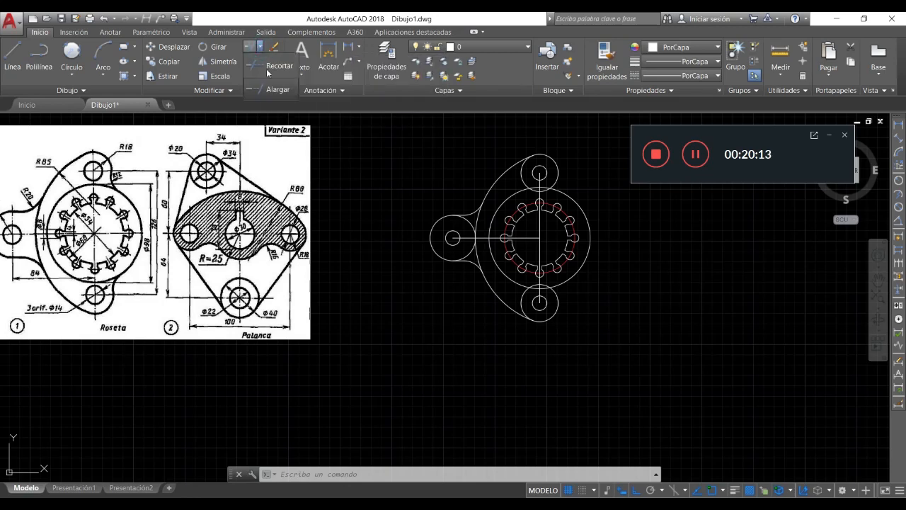
pyautogui.click(267, 67)
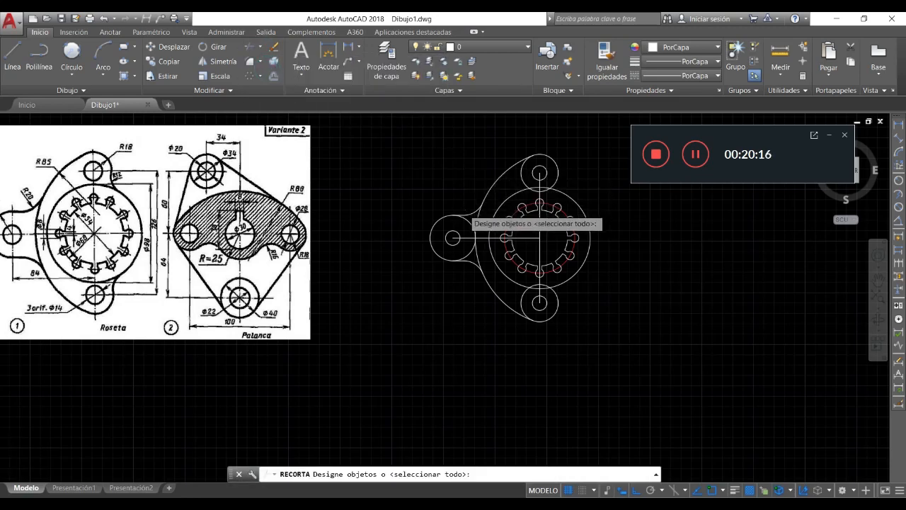
pyautogui.scroll(4, 463, 216)
pyautogui.click(464, 220)
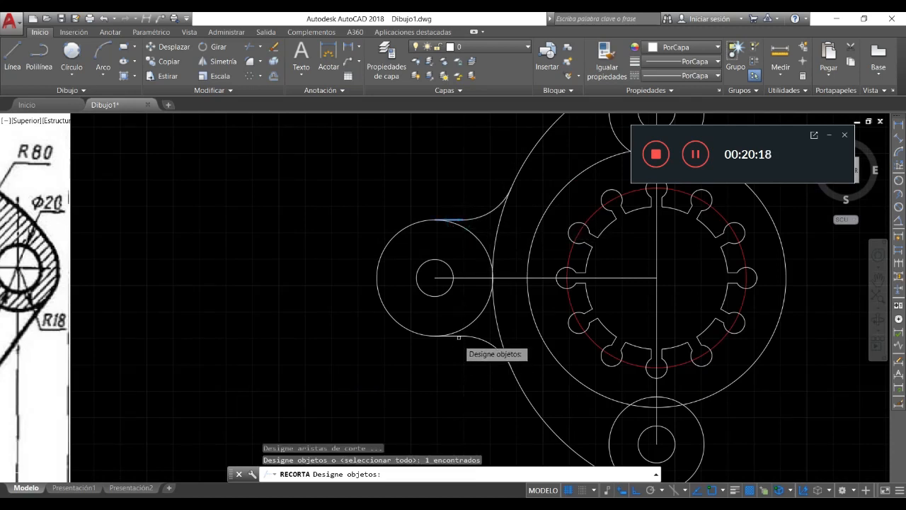
pyautogui.click(459, 336)
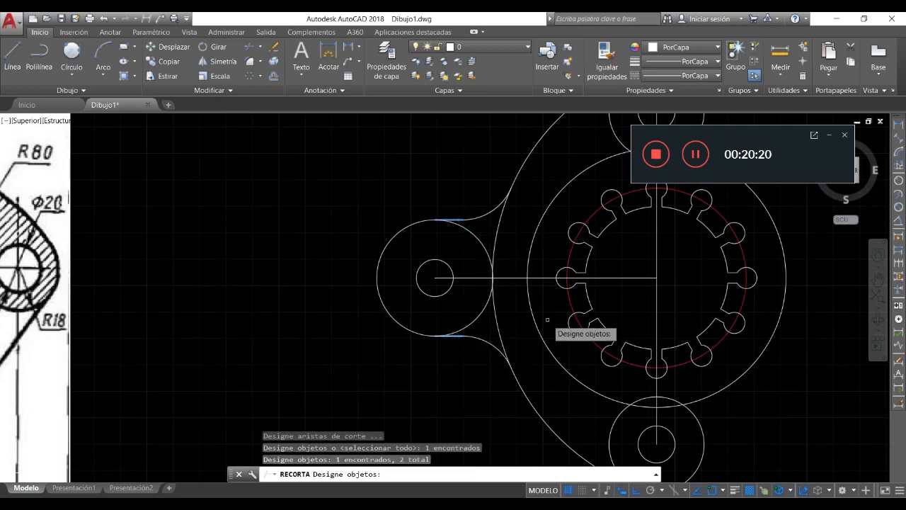
pyautogui.press('Return')
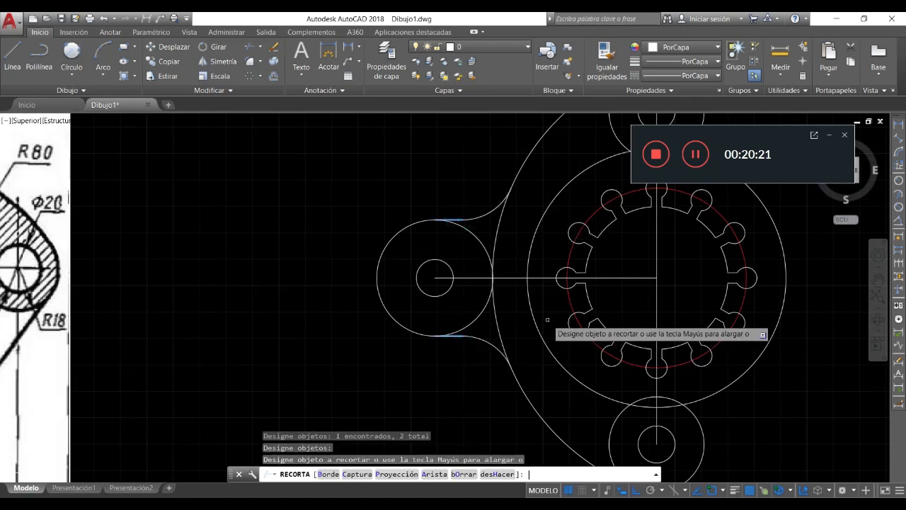
pyautogui.click(475, 233)
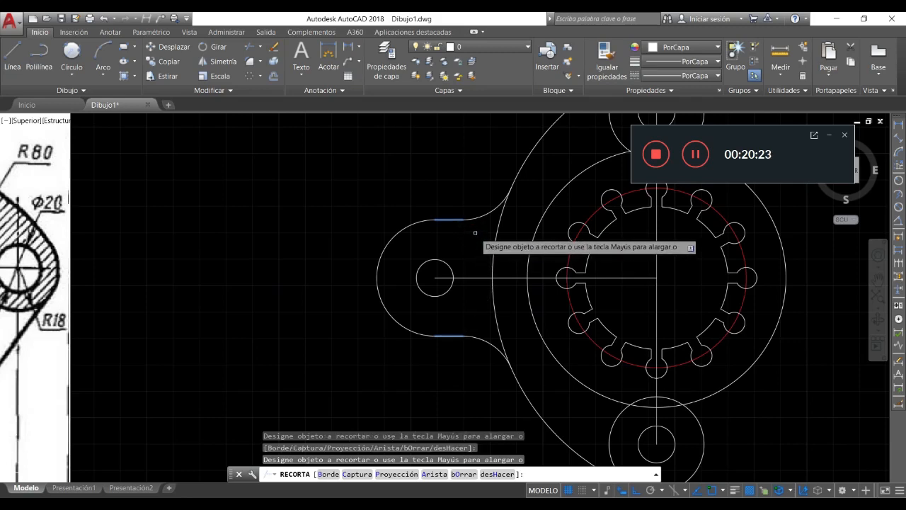
pyautogui.press('Return')
pyautogui.scroll(-2, 340, 266)
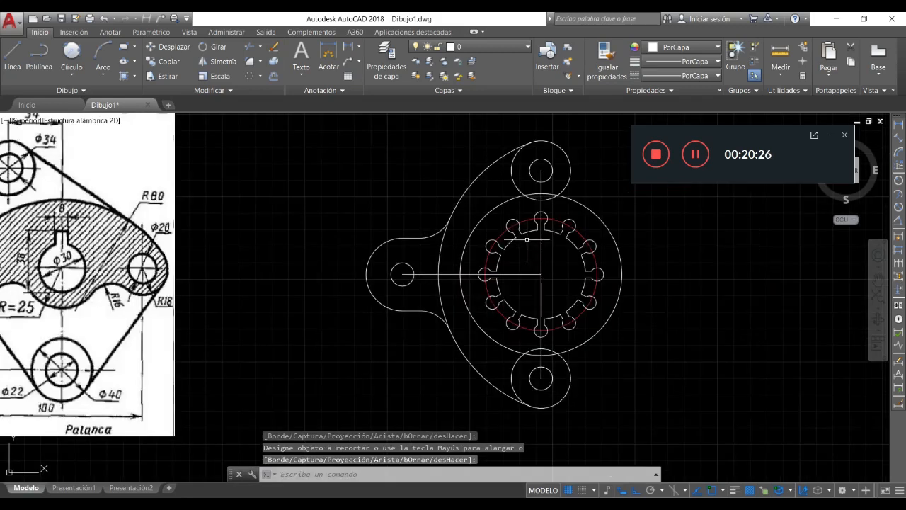
# Step: Fillet the upper radius 18 circle with the diameter 98 circle on their right side, using radius 12
pyautogui.scroll(-2, 553, 229)
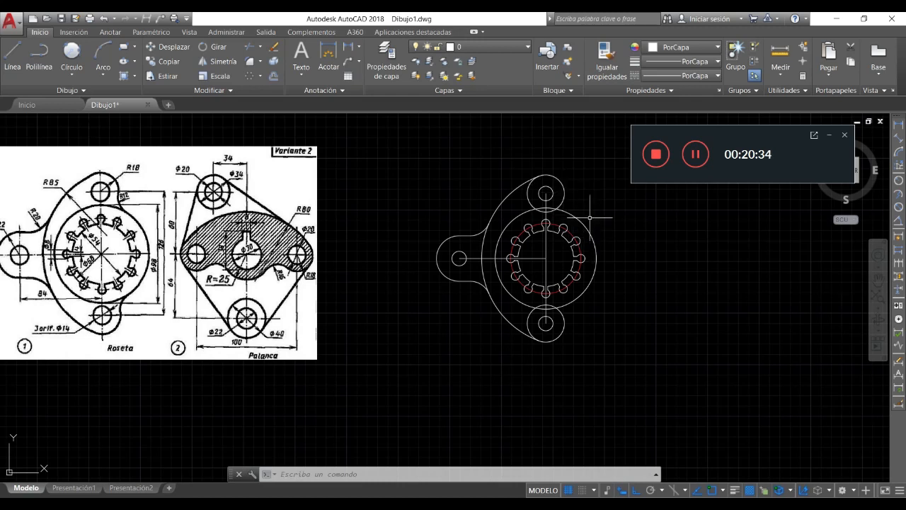
pyautogui.click(249, 64)
pyautogui.scroll(2, 95, 204)
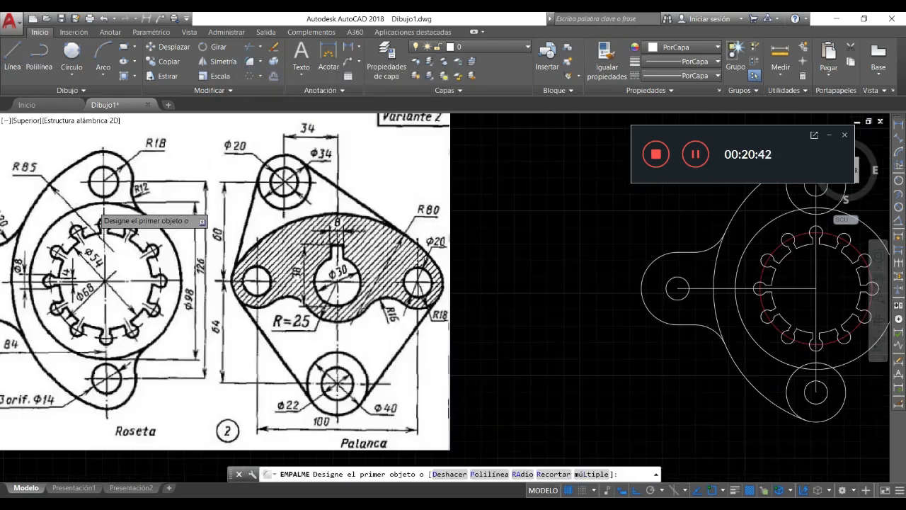
pyautogui.scroll(2, 93, 205)
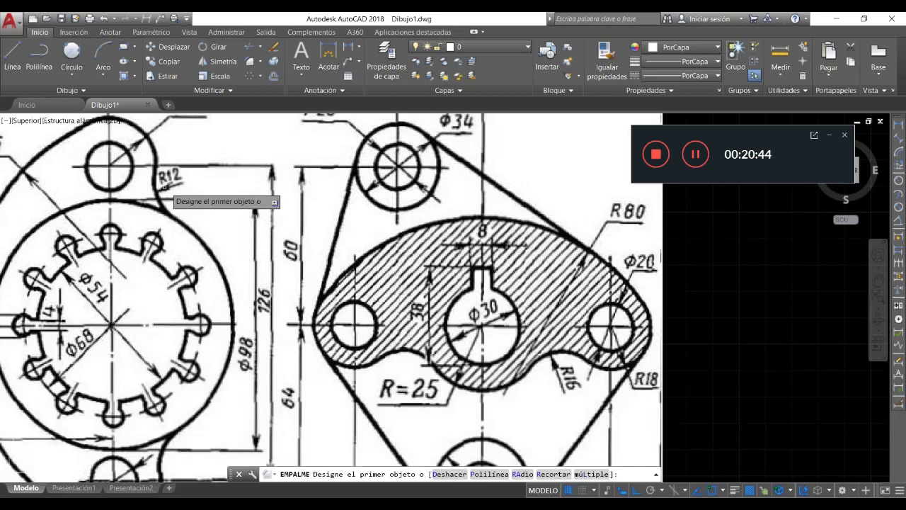
pyautogui.scroll(-5, 164, 186)
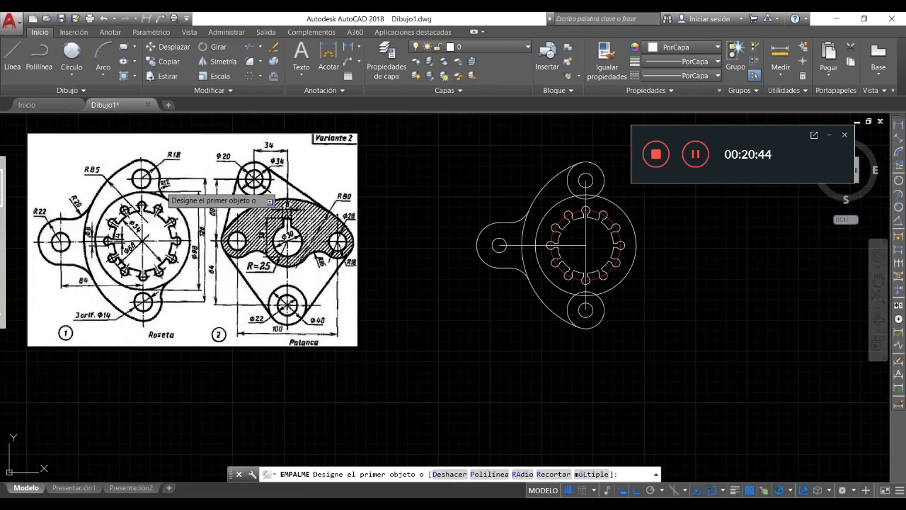
pyautogui.click(522, 473)
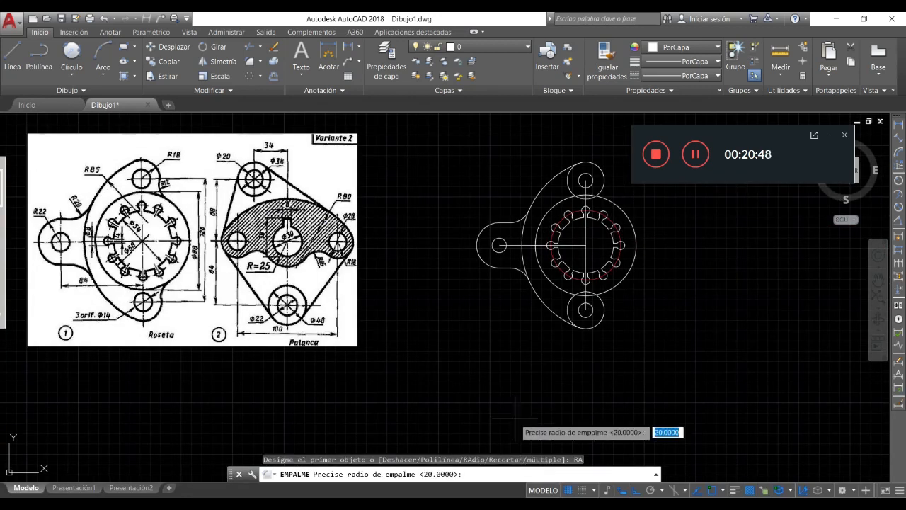
pyautogui.write('12')
pyautogui.press('Return')
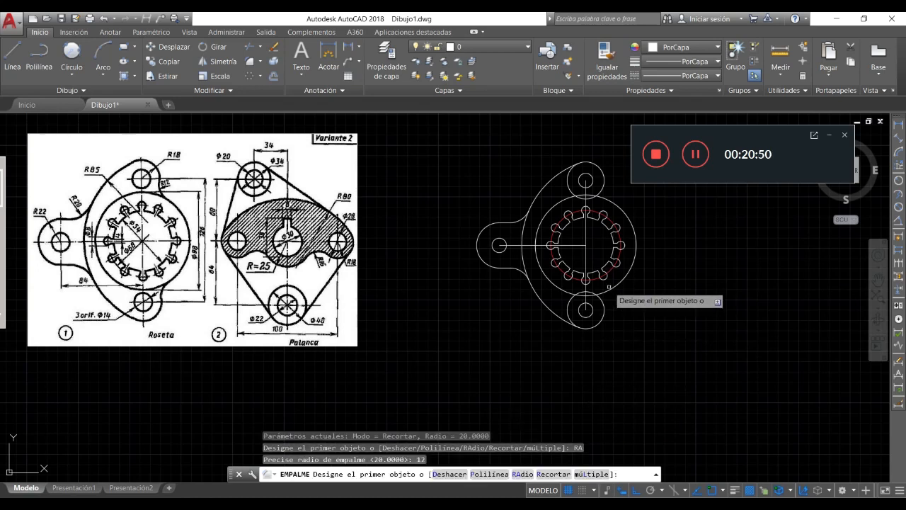
pyautogui.click(606, 199)
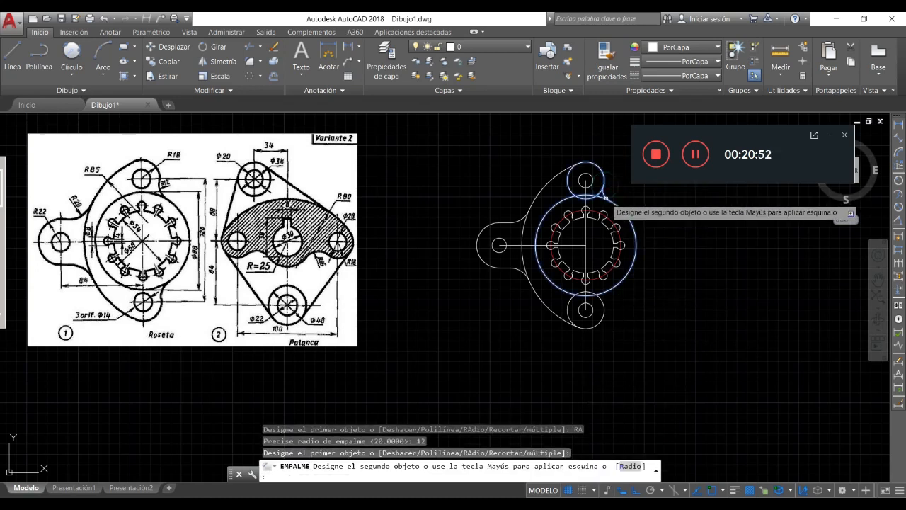
pyautogui.click(607, 199)
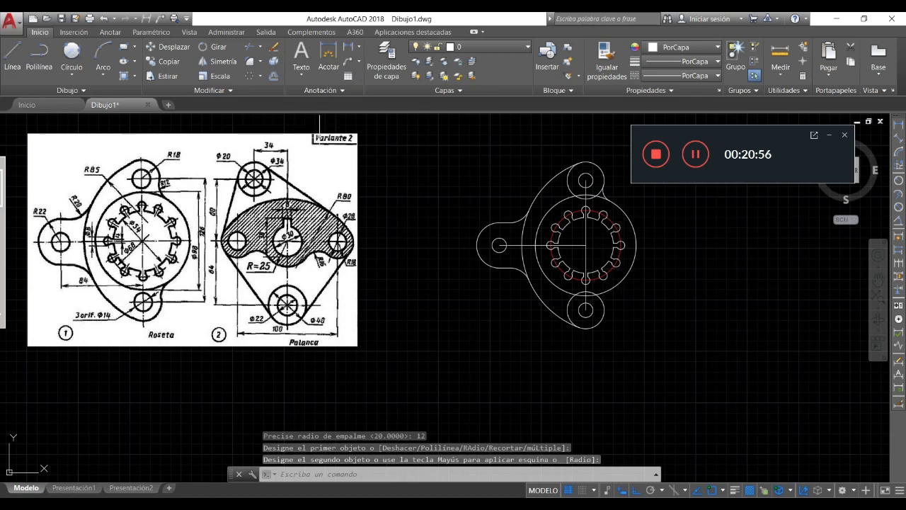
# Step: Fillet the diameter 98 circle with the lower radius 18 circle on their right side, using the same radius 12
pyautogui.press('Return')
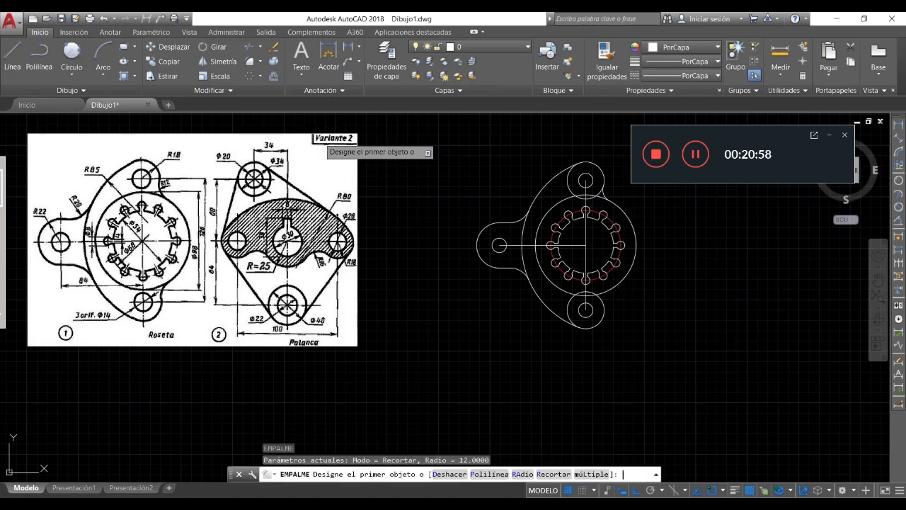
pyautogui.click(607, 291)
pyautogui.click(603, 301)
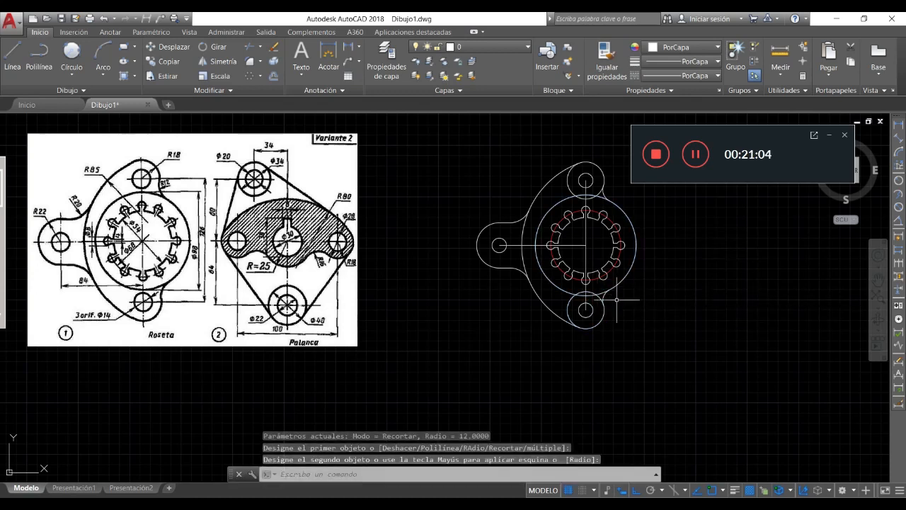
pyautogui.click(514, 245)
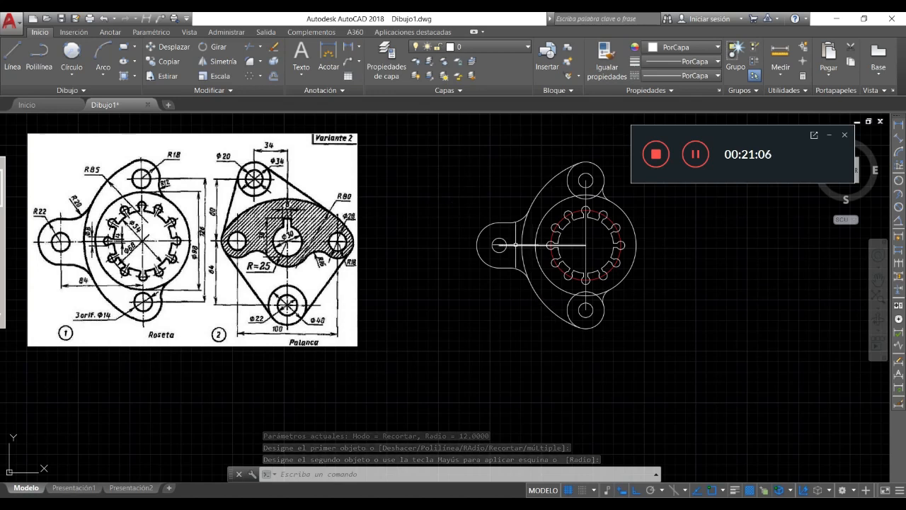
pyautogui.click(586, 242)
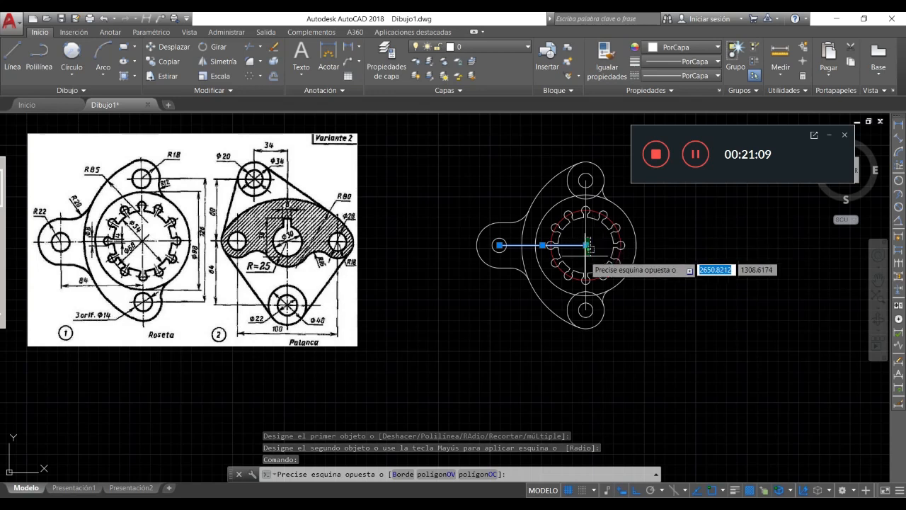
pyautogui.click(585, 255)
pyautogui.press('Escape')
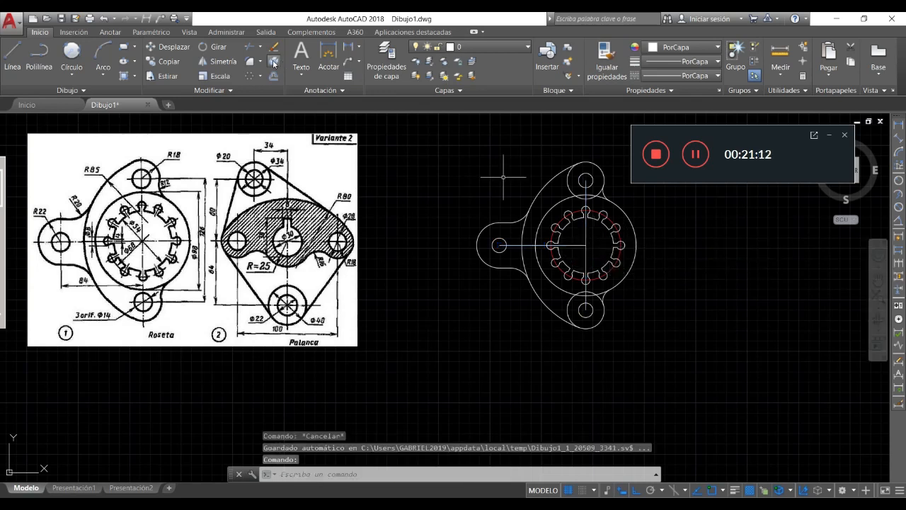
# Step: Erase the horizontal and vertical construction lines crossing at the centre of the Roseta
pyautogui.click(274, 47)
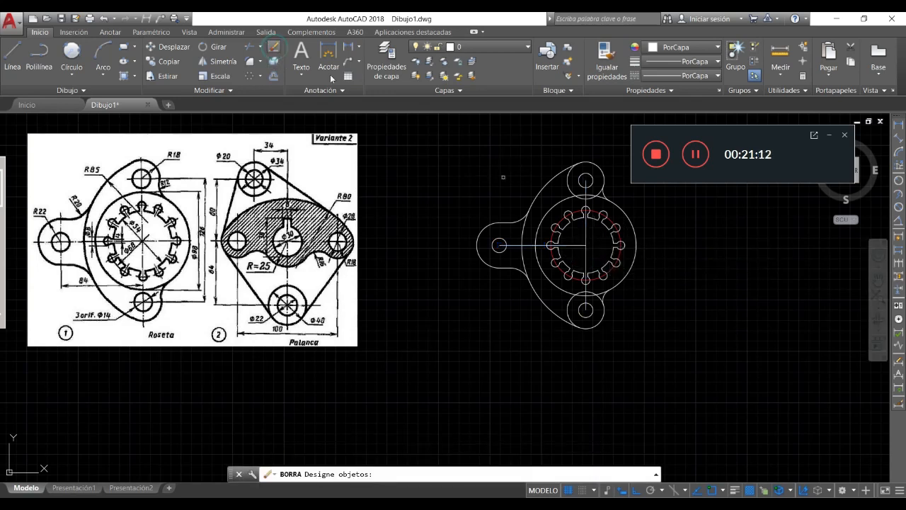
pyautogui.click(586, 240)
pyautogui.click(598, 244)
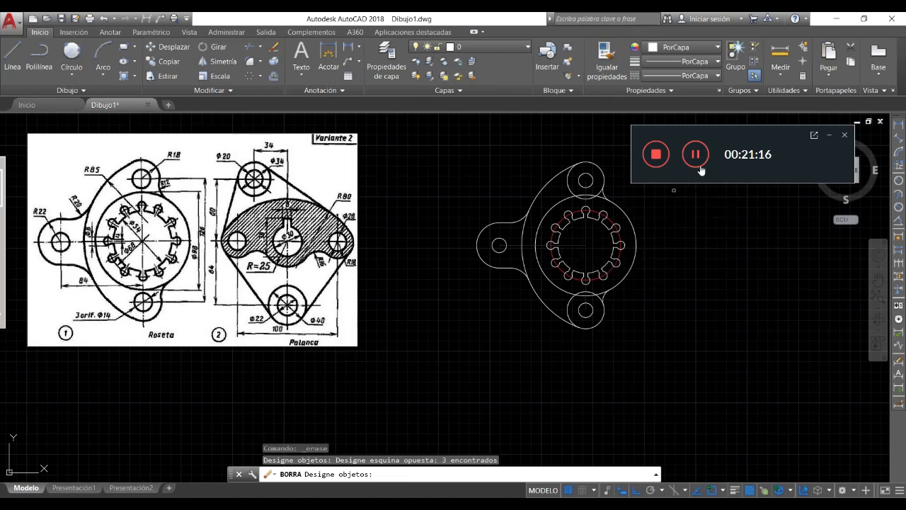
pyautogui.press('Return')
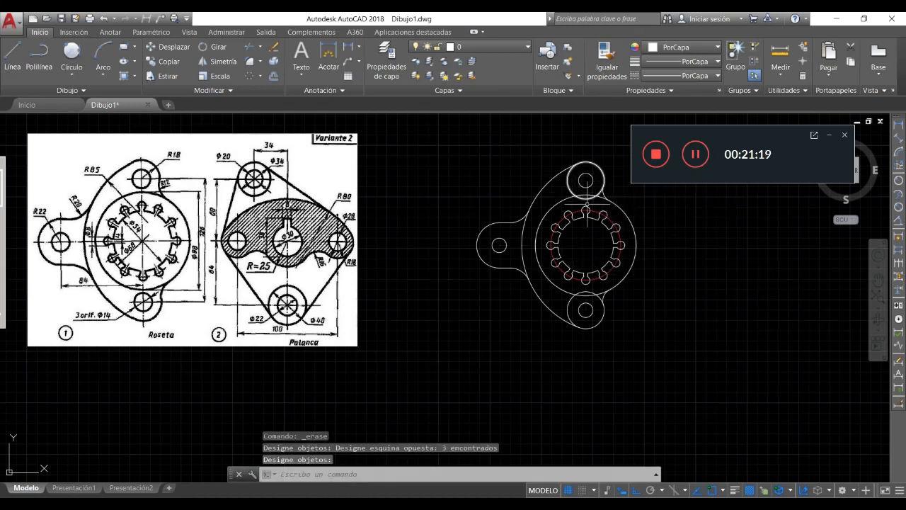
# Step: Trim away the inner portions of the upper and lower radius 18 circles, using the R85 arc and the two R12 fillets as cutting edges
pyautogui.click(250, 46)
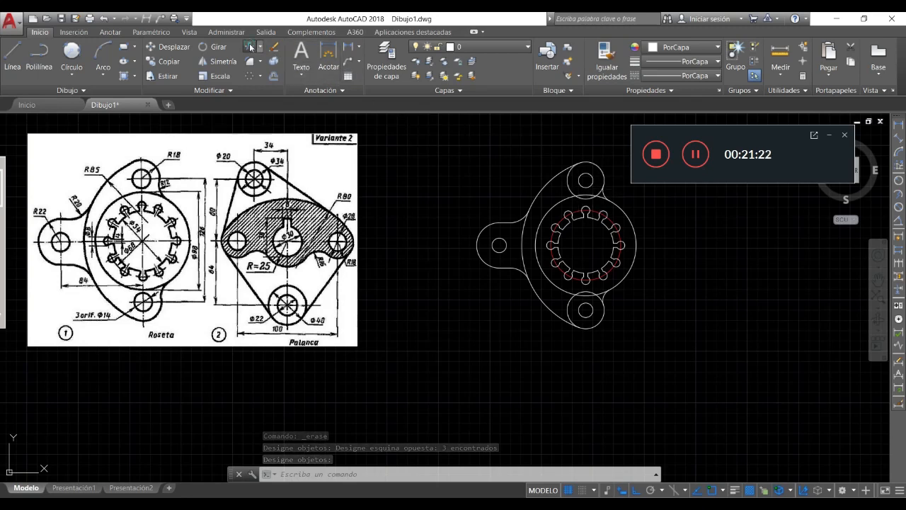
pyautogui.scroll(2, 604, 190)
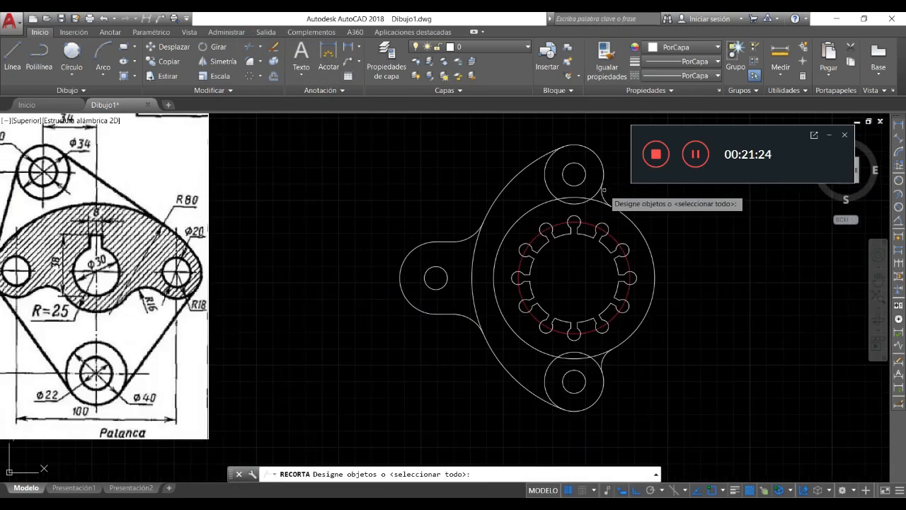
pyautogui.click(601, 190)
pyautogui.click(544, 157)
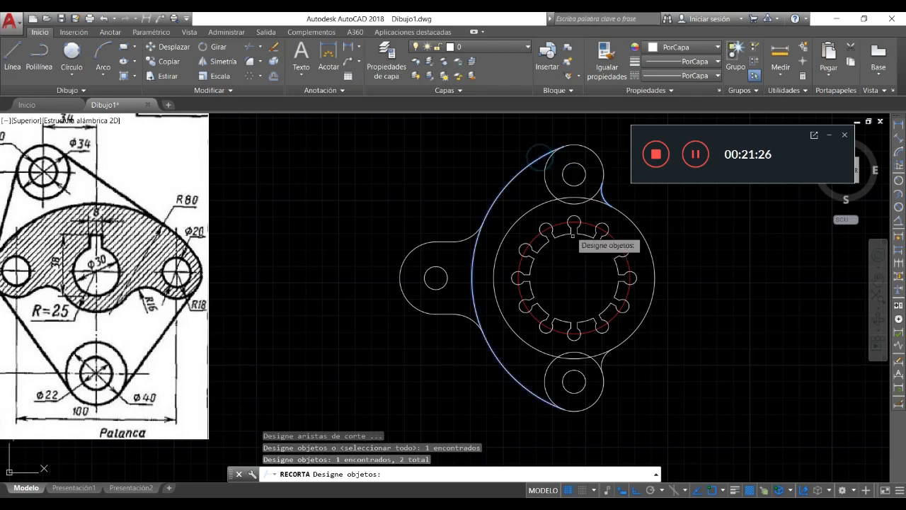
pyautogui.click(599, 362)
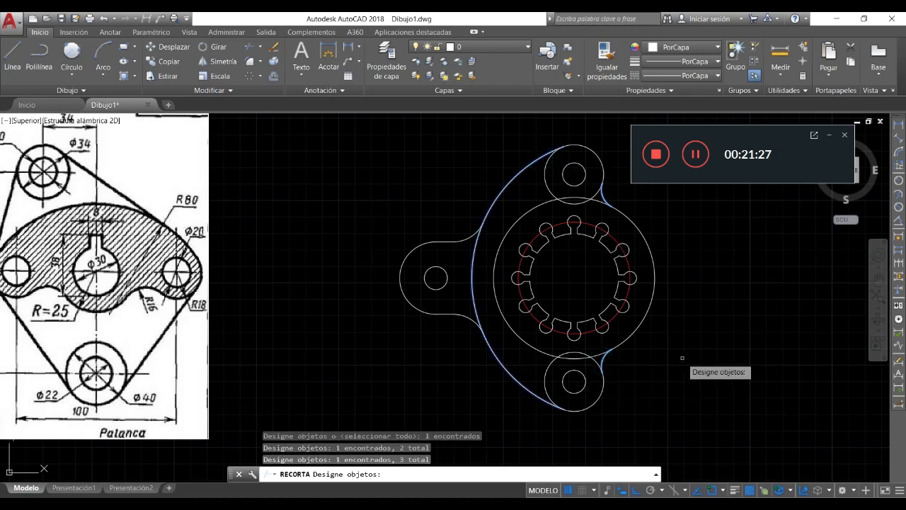
pyautogui.press('Return')
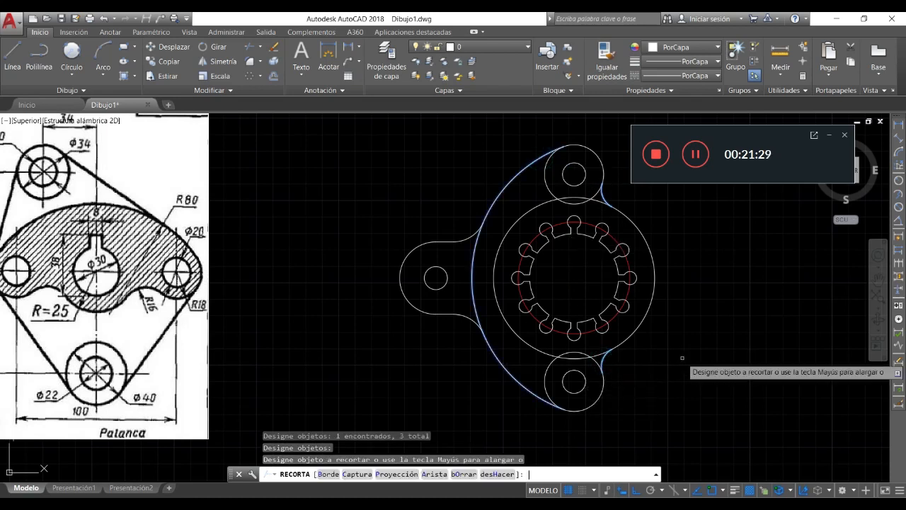
pyautogui.click(546, 182)
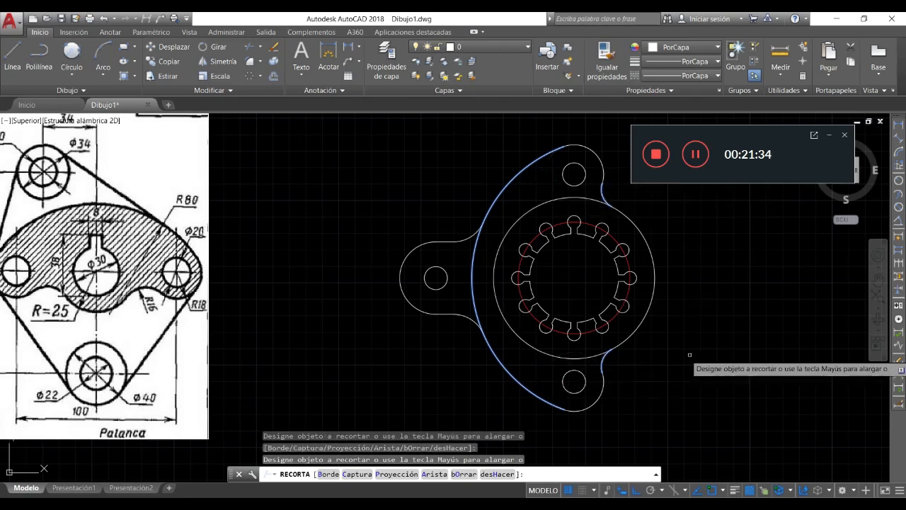
pyautogui.press('Return')
# Step: Compare the finished Roseta with the reference image and examine the Dibujo técnico book cover through a zoom window
pyautogui.scroll(-2, 689, 354)
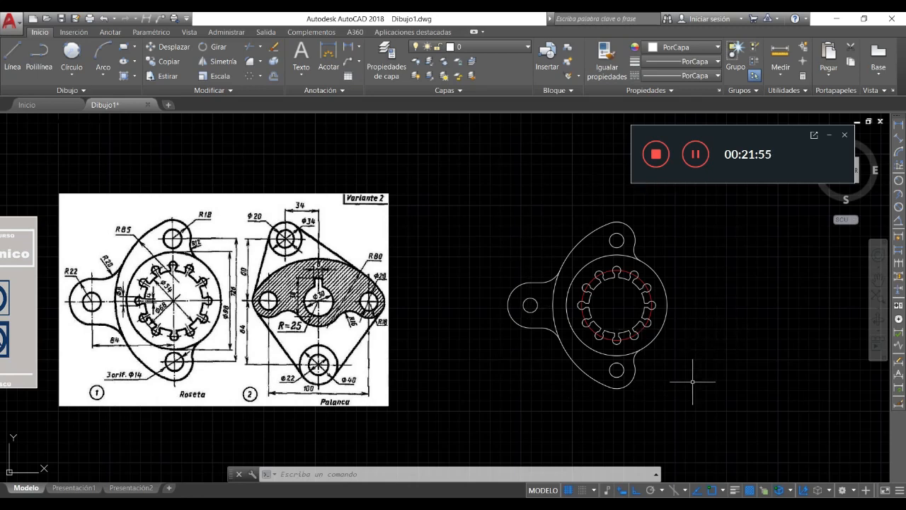
pyautogui.scroll(-2, 695, 336)
pyautogui.scroll(2, 701, 326)
pyautogui.scroll(-2, 469, 336)
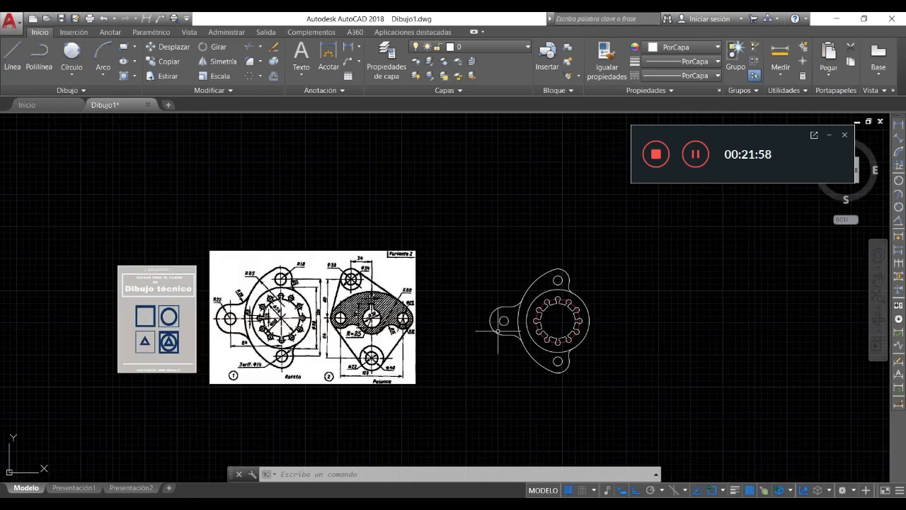
pyautogui.scroll(4, 86, 369)
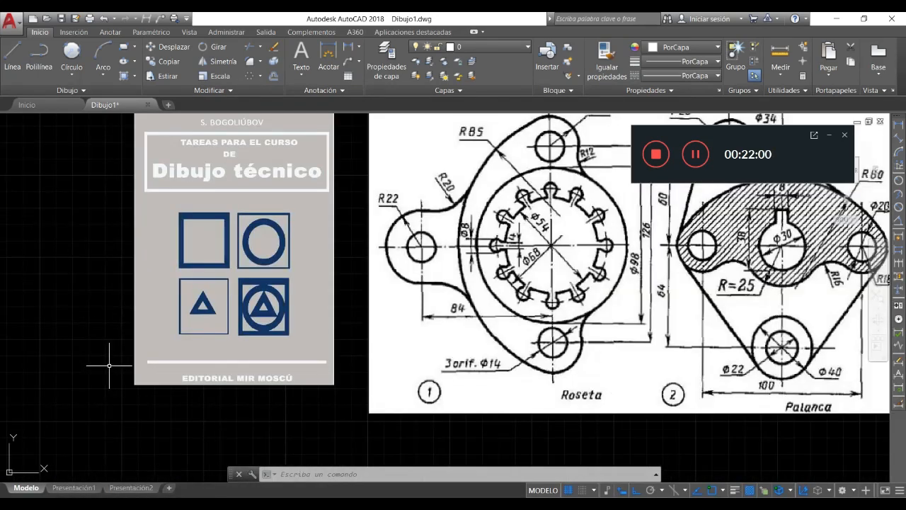
pyautogui.scroll(-2, 110, 366)
pyautogui.write('z')
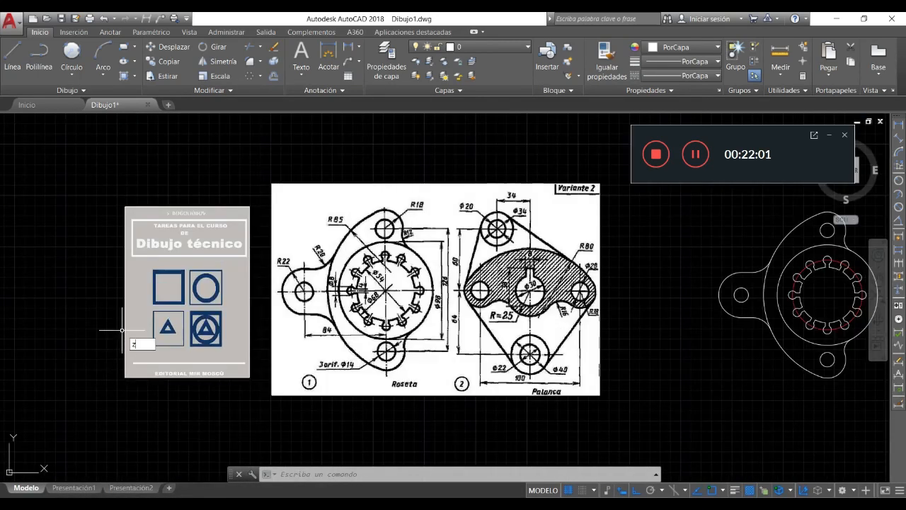
pyautogui.press('Return')
pyautogui.click(257, 206)
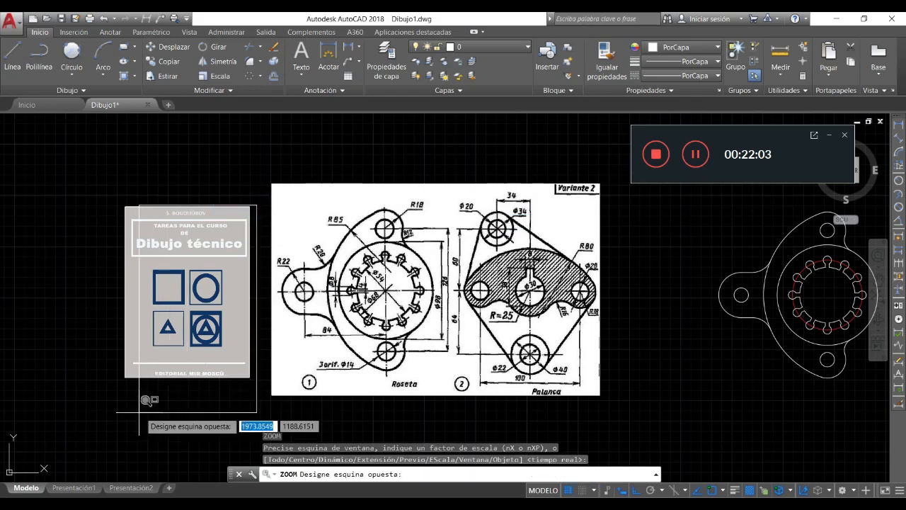
pyautogui.click(111, 385)
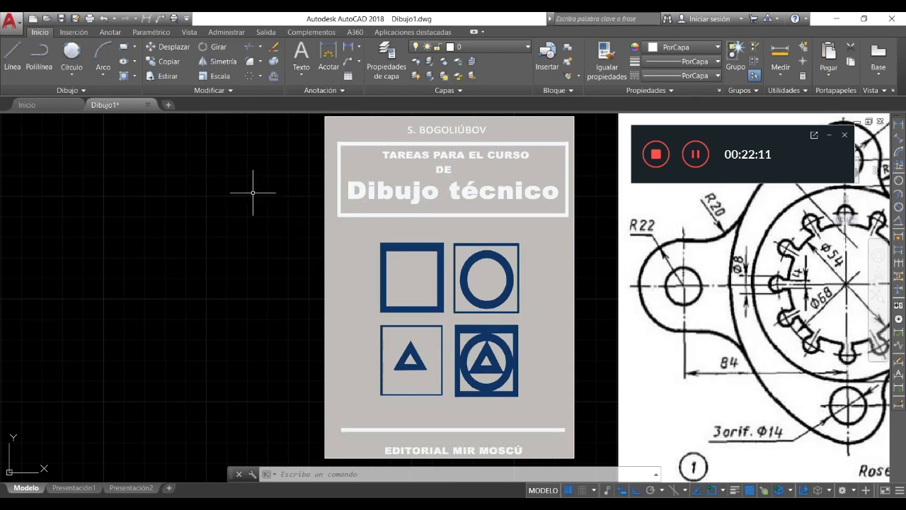
# Step: Inspect the finished Roseta up close with a zoom window and centre the whole figure in view
pyautogui.scroll(-4, 253, 192)
pyautogui.scroll(-2, 521, 314)
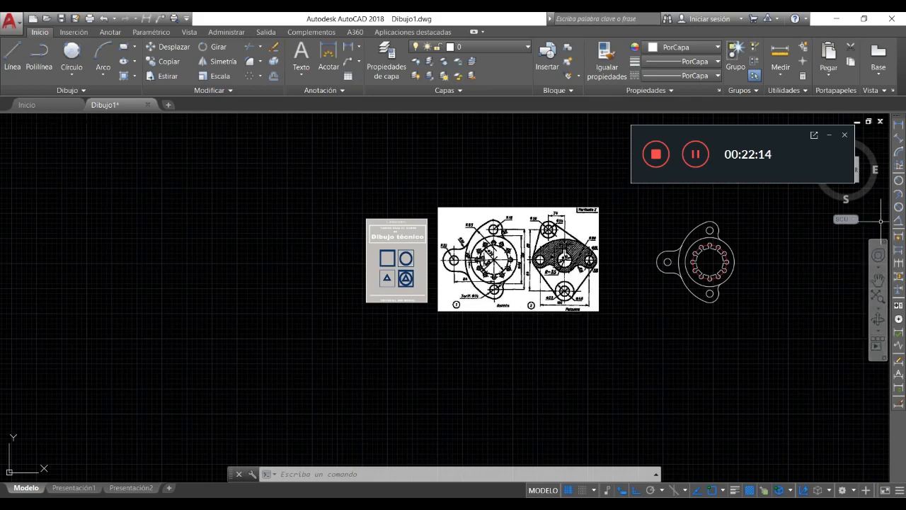
pyautogui.scroll(2, 745, 235)
pyautogui.write('z')
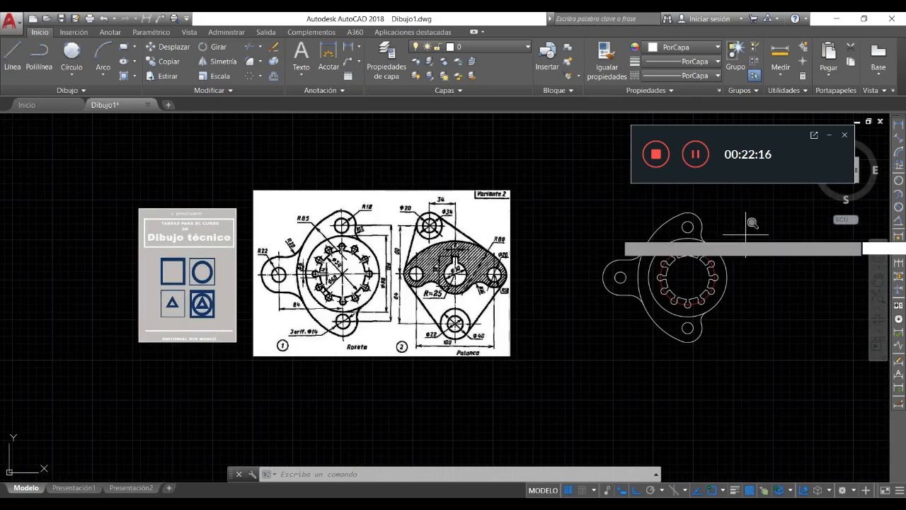
pyautogui.press('Return')
pyautogui.click(755, 211)
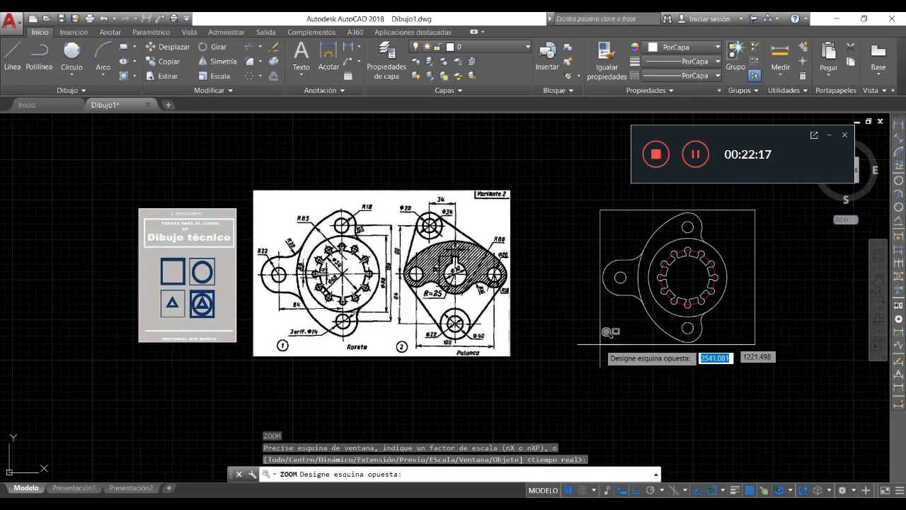
pyautogui.click(598, 343)
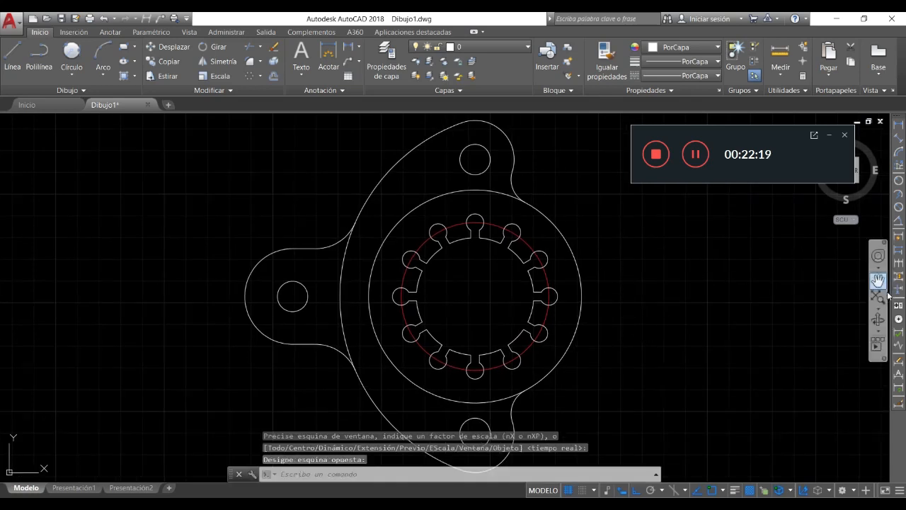
pyautogui.click(878, 281)
pyautogui.moveTo(570, 303); pyautogui.dragTo(484, 290)
pyautogui.scroll(-2, 549, 296)
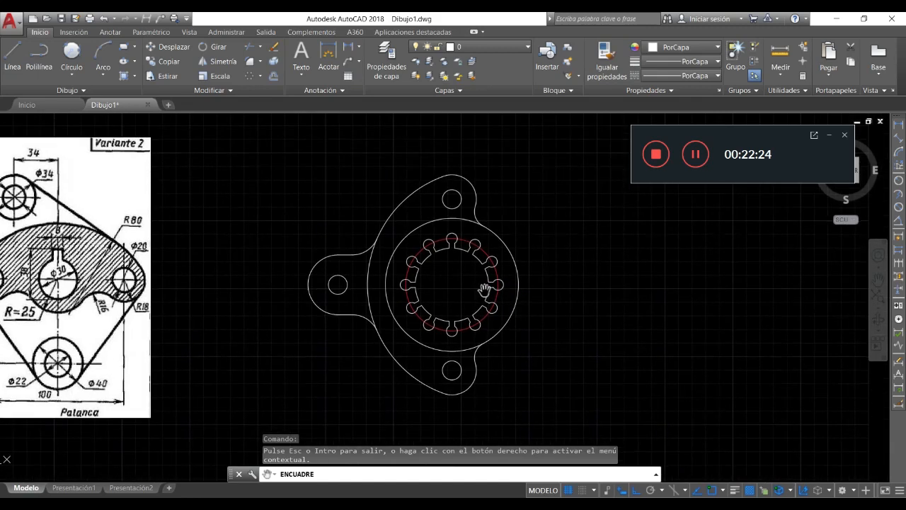
pyautogui.click(879, 283)
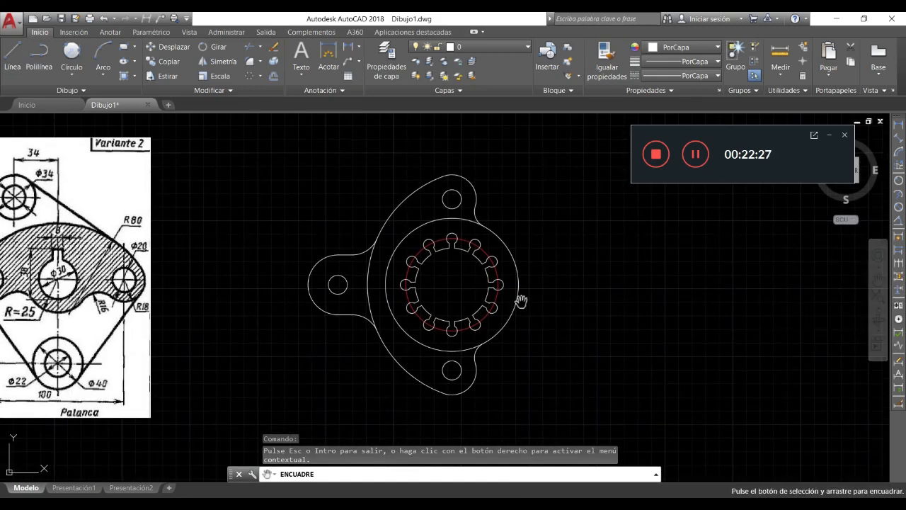
pyautogui.moveTo(463, 301)
pyautogui.mouseDown()
pyautogui.moveTo(531, 305)
pyautogui.moveTo(405, 297)
pyautogui.moveTo(484, 344)
pyautogui.moveTo(489, 303)
pyautogui.mouseUp()
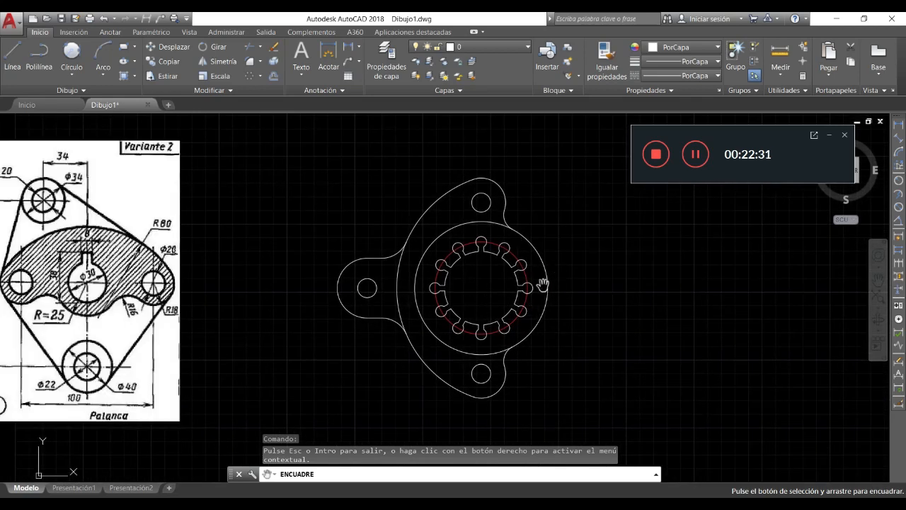
pyautogui.press('Escape')
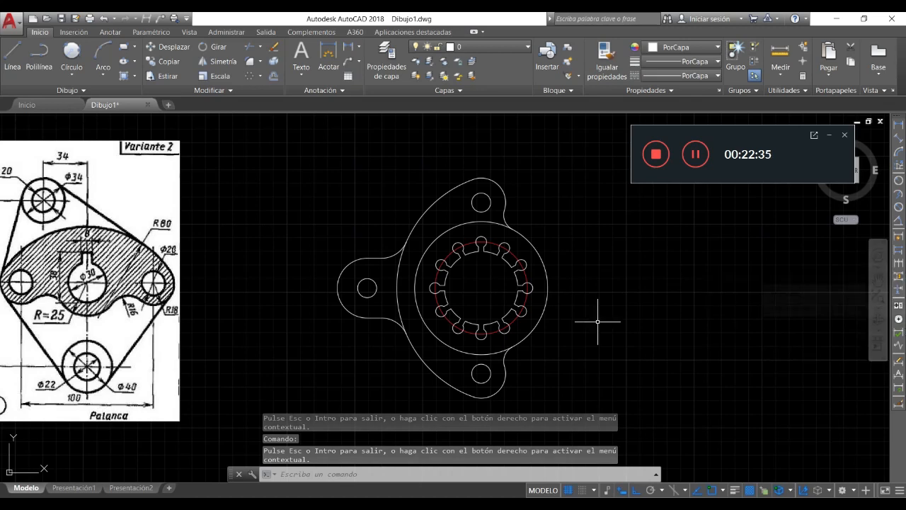
# Step: Toggle the drawing grid on and off, leaving it turned off
pyautogui.press('F7')
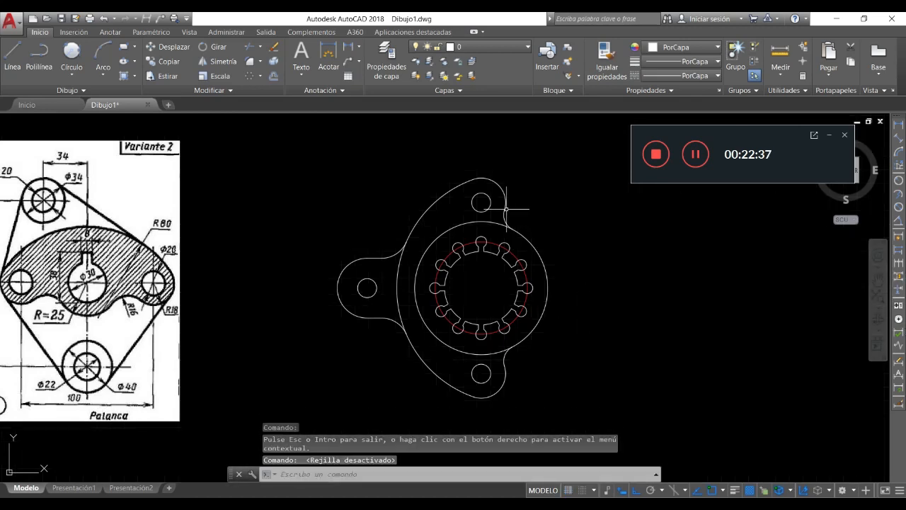
pyautogui.press('F7')
pyautogui.press('F7')
pyautogui.press('F7')
pyautogui.press('F7')
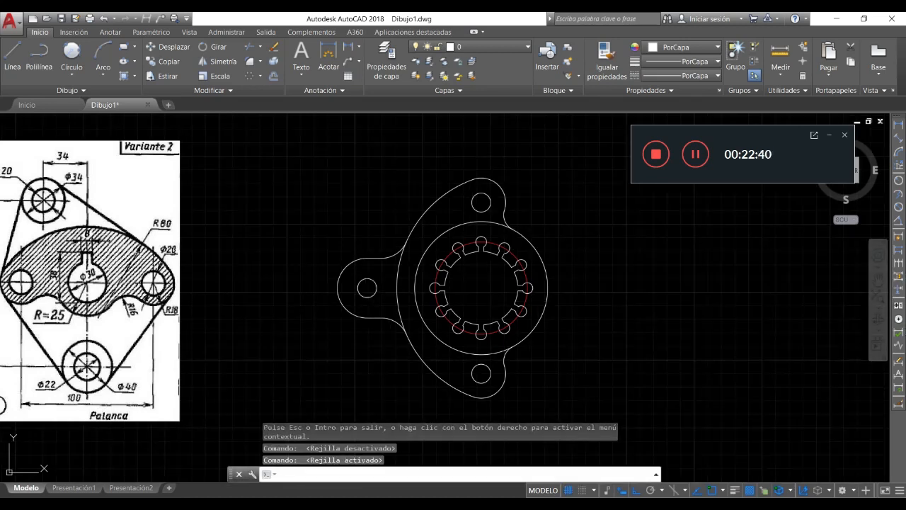
pyautogui.press('F7')
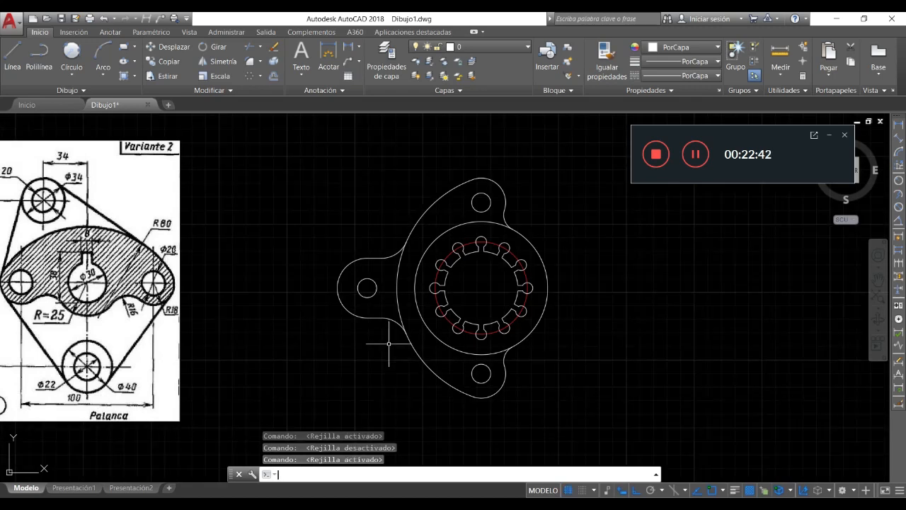
pyautogui.press('F7')
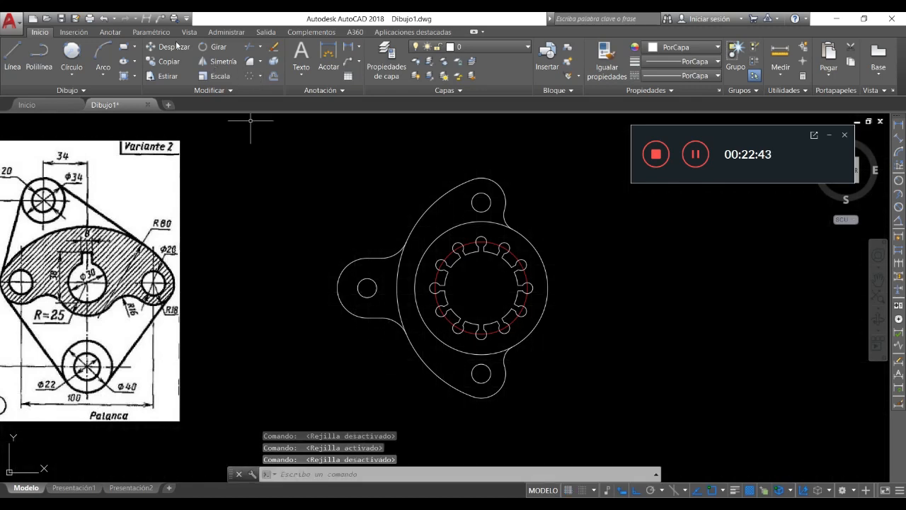
# Step: Start saving the drawing in the Documentos folder and enter the file name Ejercicio2 variante2a
pyautogui.click(75, 20)
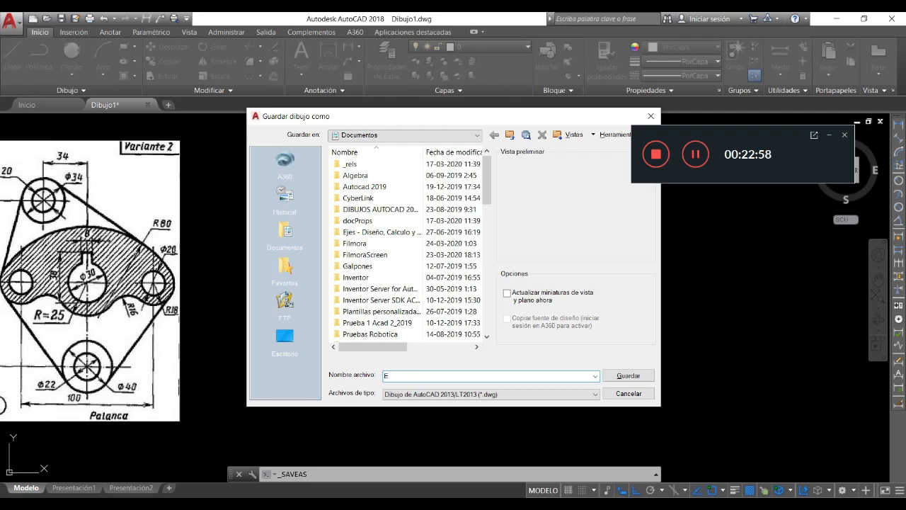
pyautogui.write('jercici')
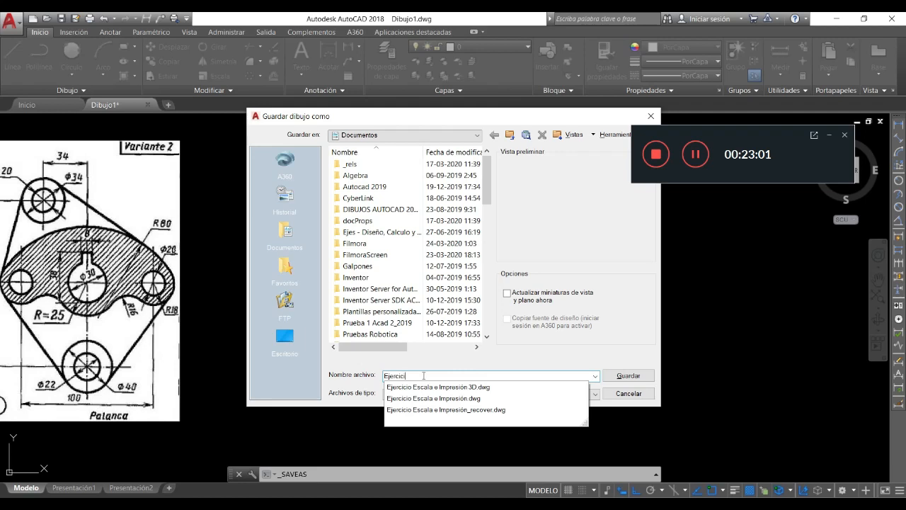
pyautogui.write('o2 variante2a')
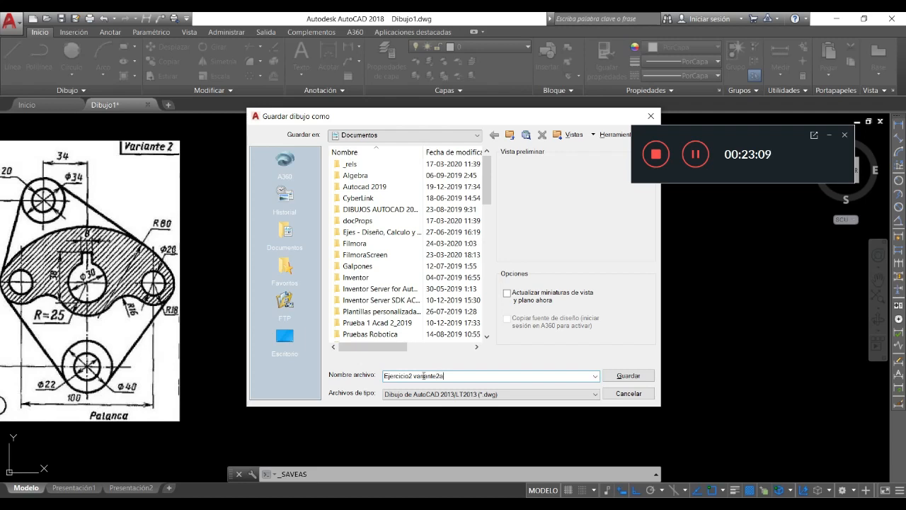
# Step: Replace the proposed file name with Variante 2A for the drawing being saved
pyautogui.press('Down')
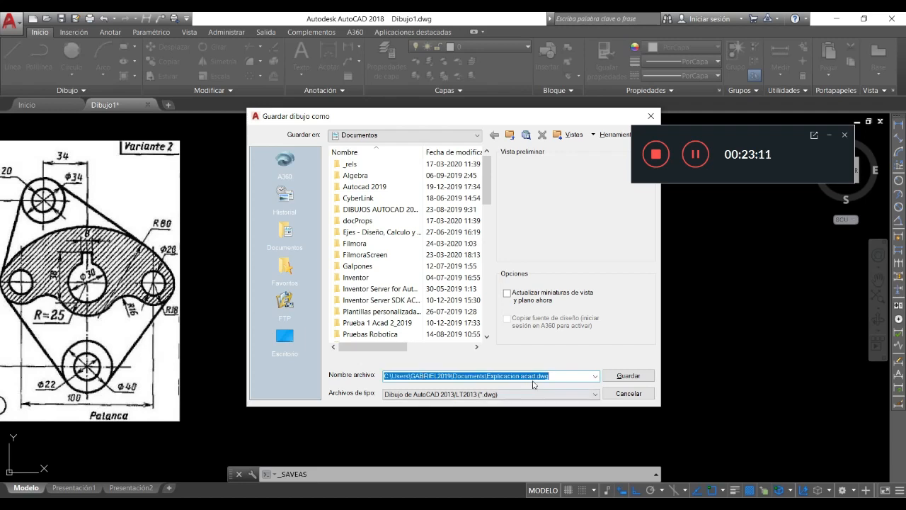
pyautogui.write('Var')
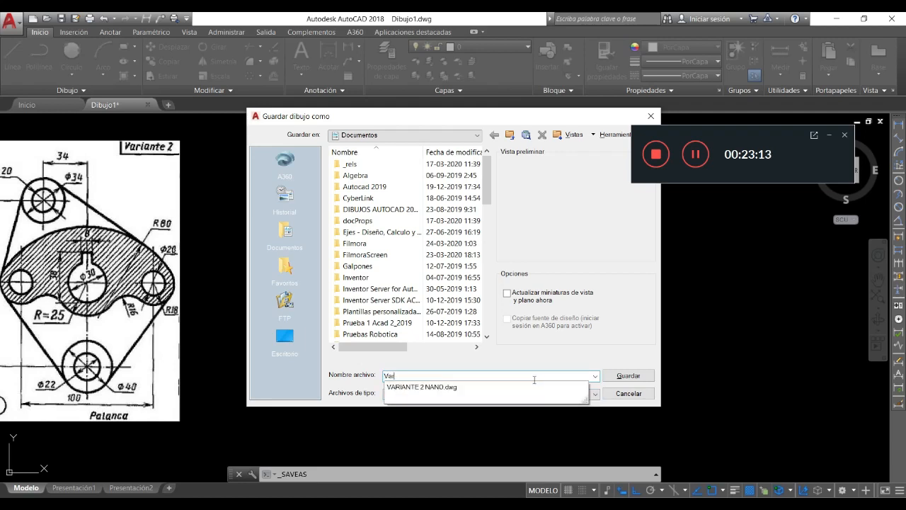
pyautogui.write('iante 2A')
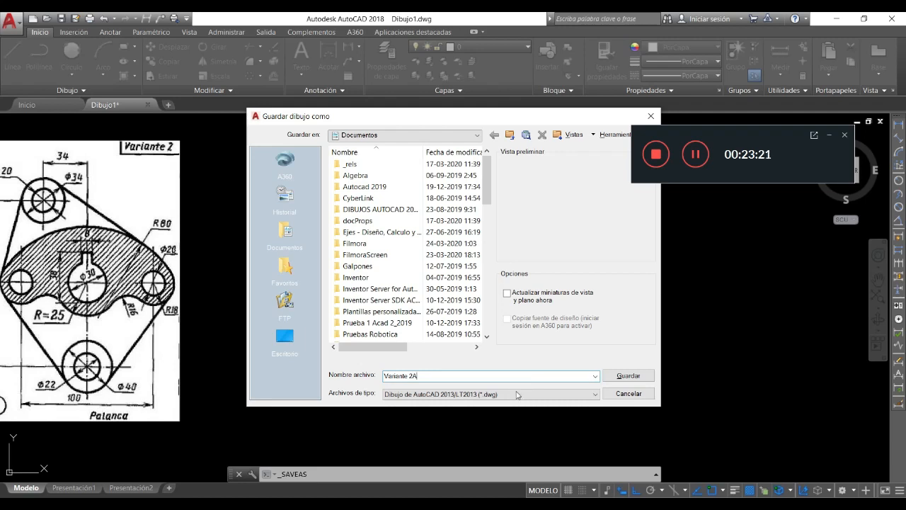
# Step: Review the available file formats, keep Dibujo de AutoCAD 2013/LT2013 (*.dwg) and save the drawing in the Documentos folder
pyautogui.click(513, 396)
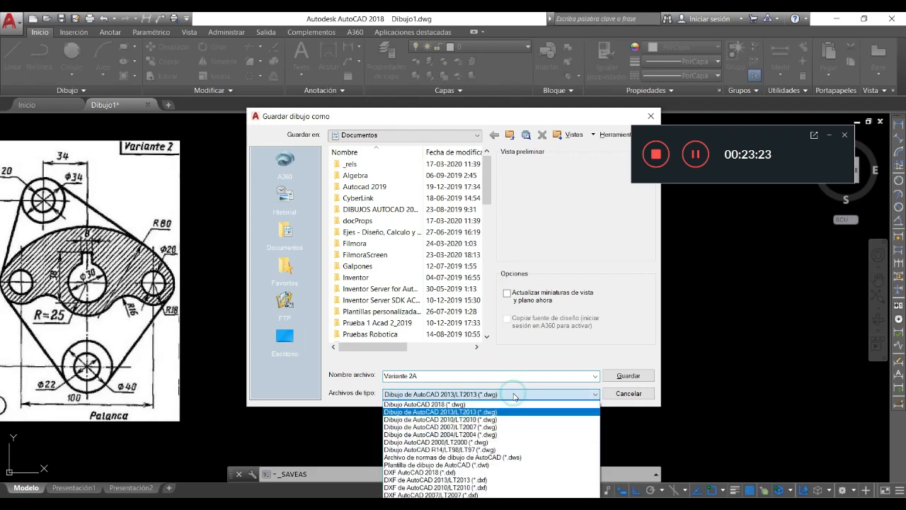
pyautogui.click(514, 394)
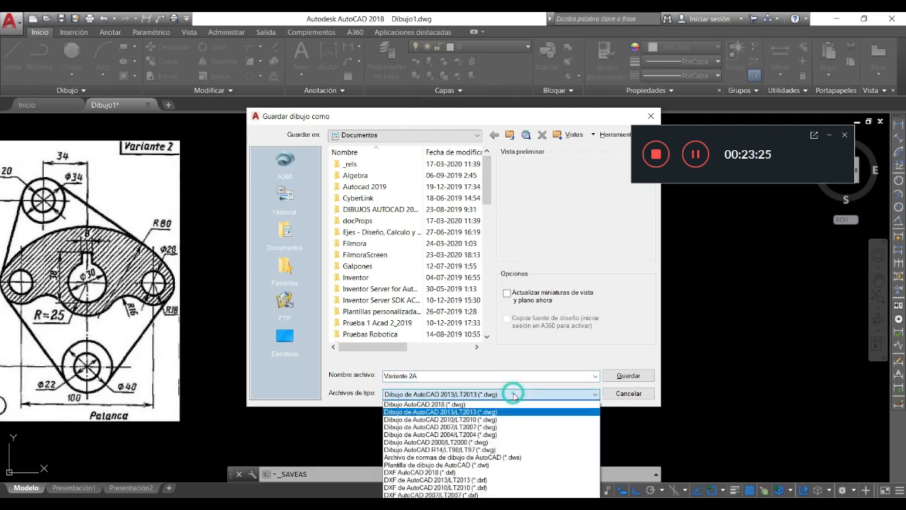
pyautogui.click(514, 395)
pyautogui.click(514, 394)
pyautogui.click(514, 394)
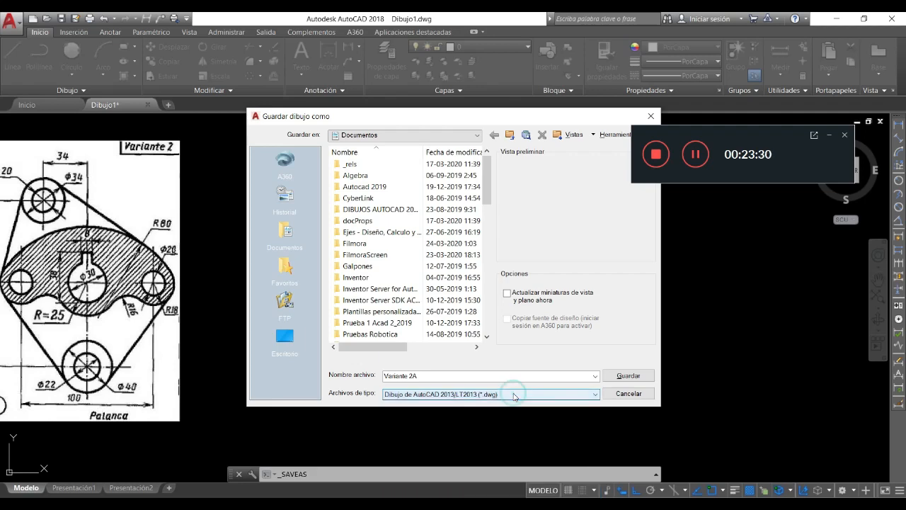
pyautogui.click(515, 394)
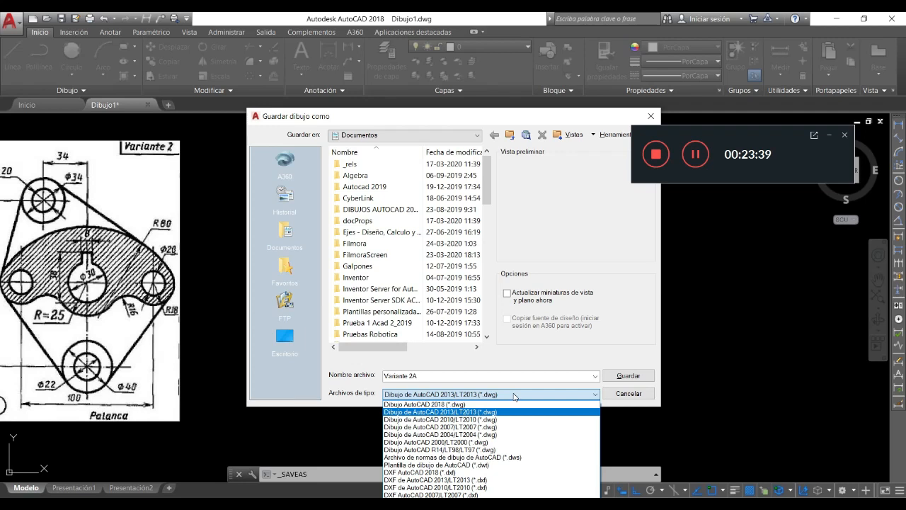
pyautogui.click(515, 395)
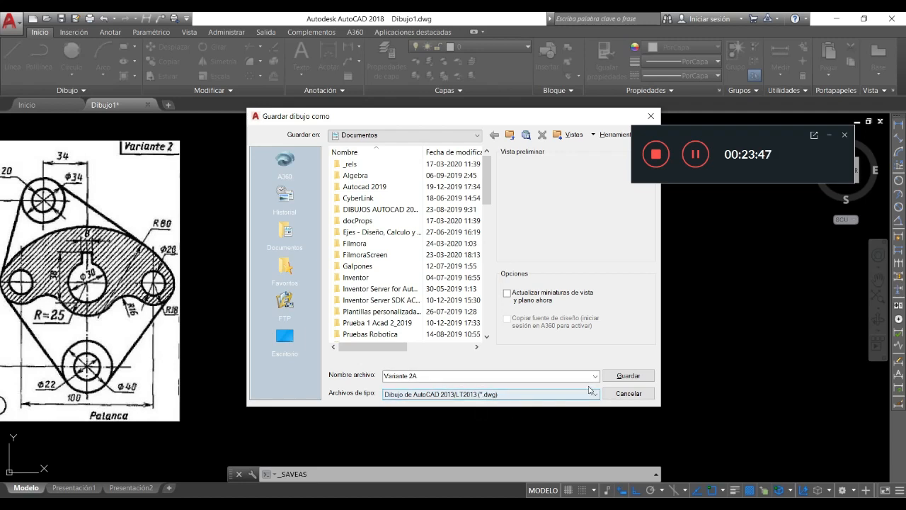
pyautogui.click(628, 376)
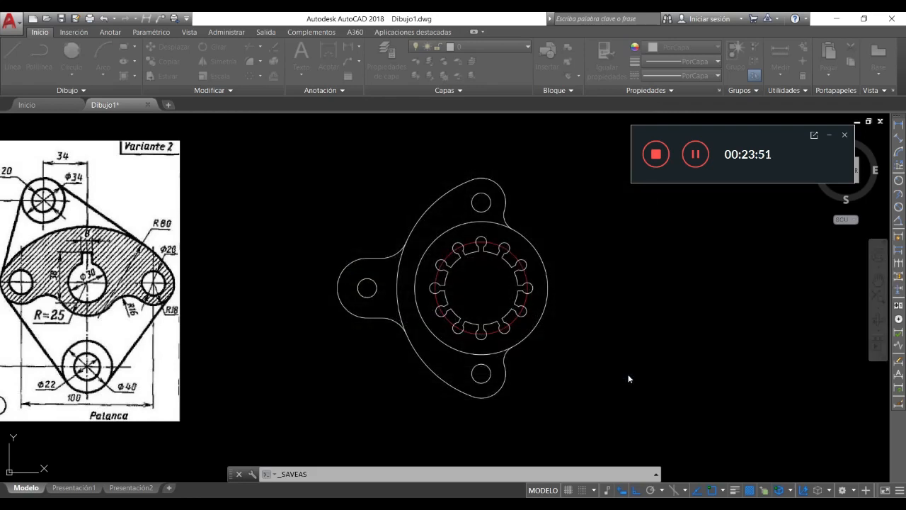